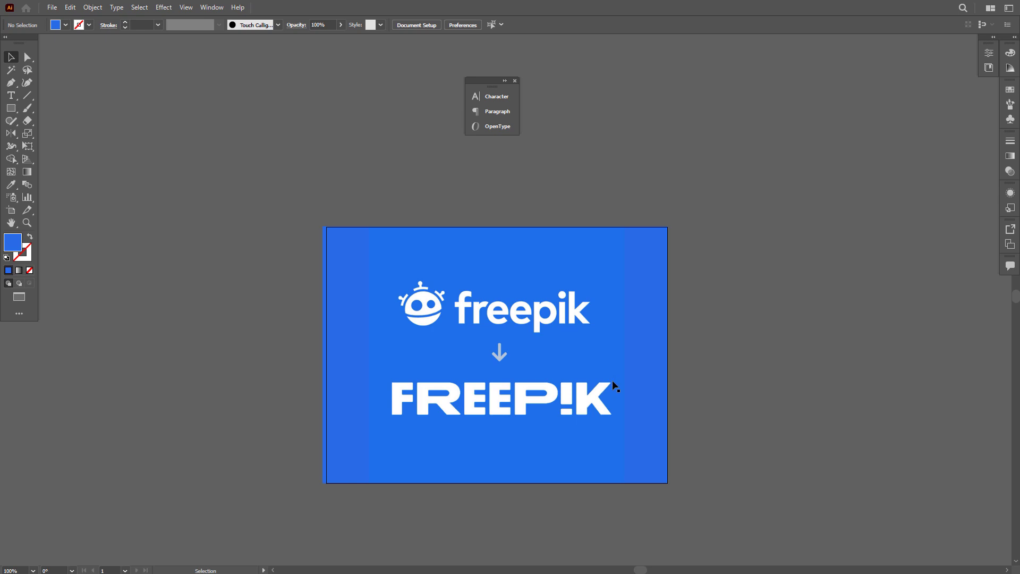
# Examine the old freepik logo and the new FREEP!K wordmark in the reference image up close
pyautogui.keyDown('alt'); pyautogui.scroll(1, 516, 306); pyautogui.keyUp('alt')
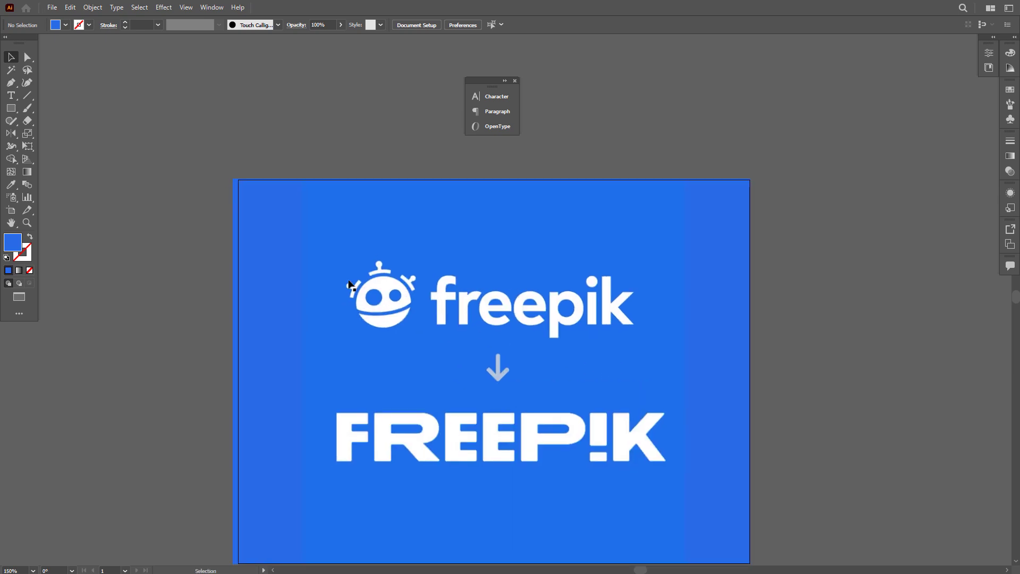
pyautogui.keyDown('alt'); pyautogui.scroll(-1, 517, 448); pyautogui.keyUp('alt')
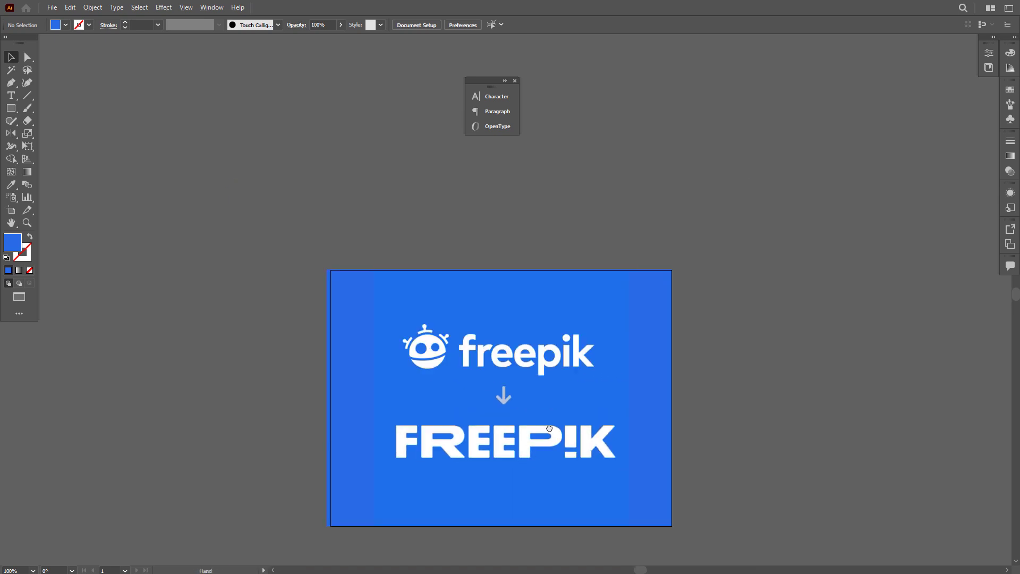
pyautogui.moveTo(480, 444); pyautogui.dragTo(475, 412)
pyautogui.keyDown('alt'); pyautogui.scroll(1, 475, 412); pyautogui.keyUp('alt')
pyautogui.moveTo(599, 434); pyautogui.dragTo(553, 406)
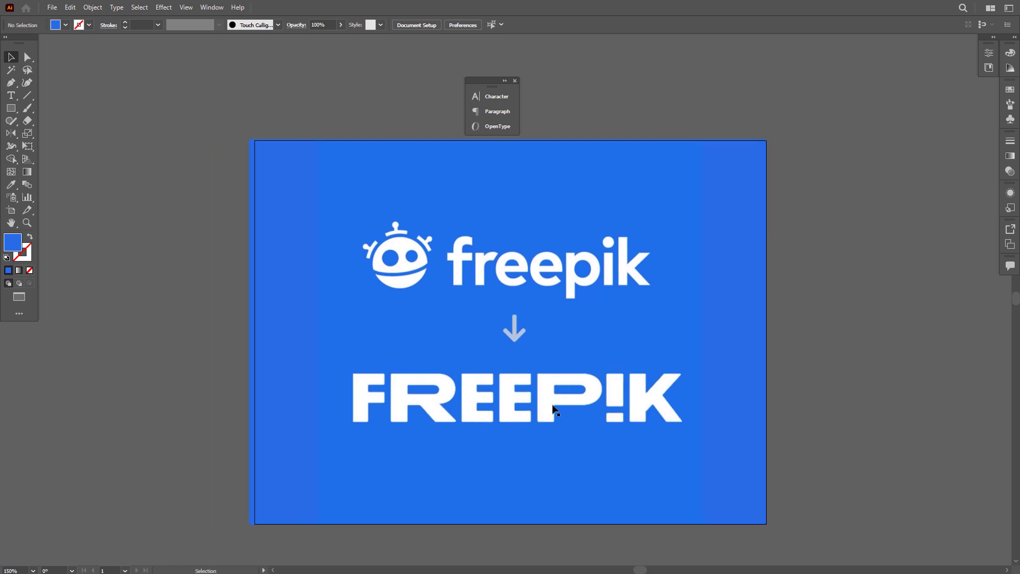
pyautogui.keyDown('alt'); pyautogui.scroll(-1, 554, 406); pyautogui.keyUp('alt')
pyautogui.moveTo(631, 424); pyautogui.dragTo(641, 413)
pyautogui.keyDown('alt'); pyautogui.scroll(1, 537, 425); pyautogui.keyUp('alt')
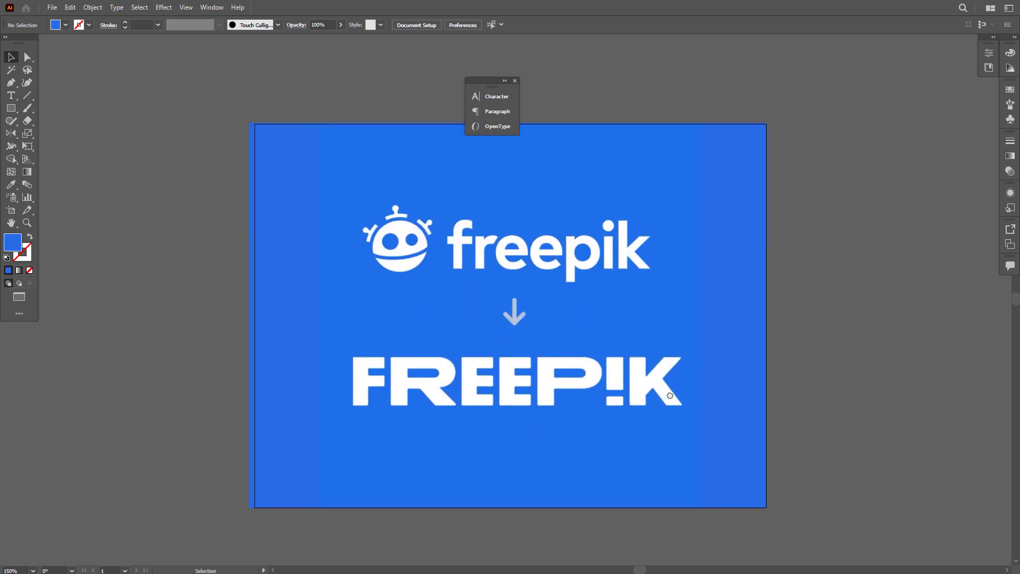
pyautogui.keyDown('alt'); pyautogui.scroll(-1, 550, 393); pyautogui.keyUp('alt')
pyautogui.keyDown('alt'); pyautogui.scroll(1, 606, 398); pyautogui.keyUp('alt')
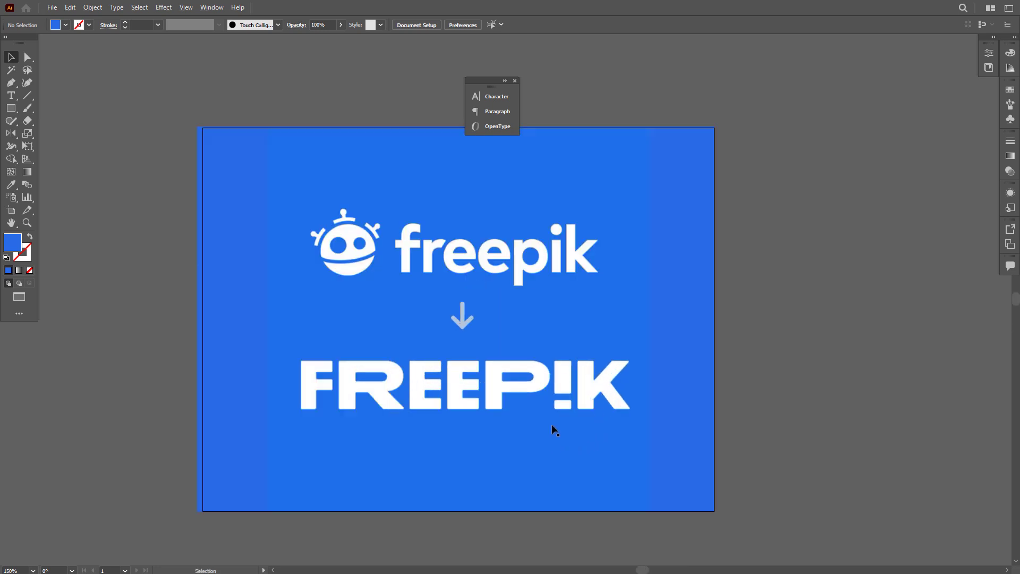
pyautogui.keyDown('alt'); pyautogui.scroll(-1, 553, 427); pyautogui.keyUp('alt')
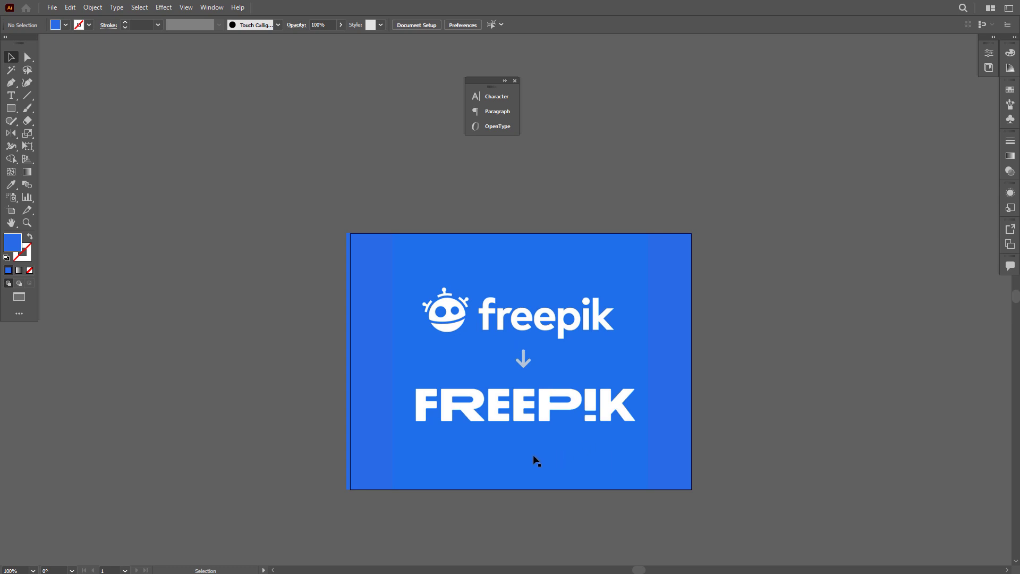
pyautogui.keyDown('alt'); pyautogui.scroll(1, 554, 437); pyautogui.keyUp('alt')
pyautogui.moveTo(531, 409); pyautogui.dragTo(478, 441)
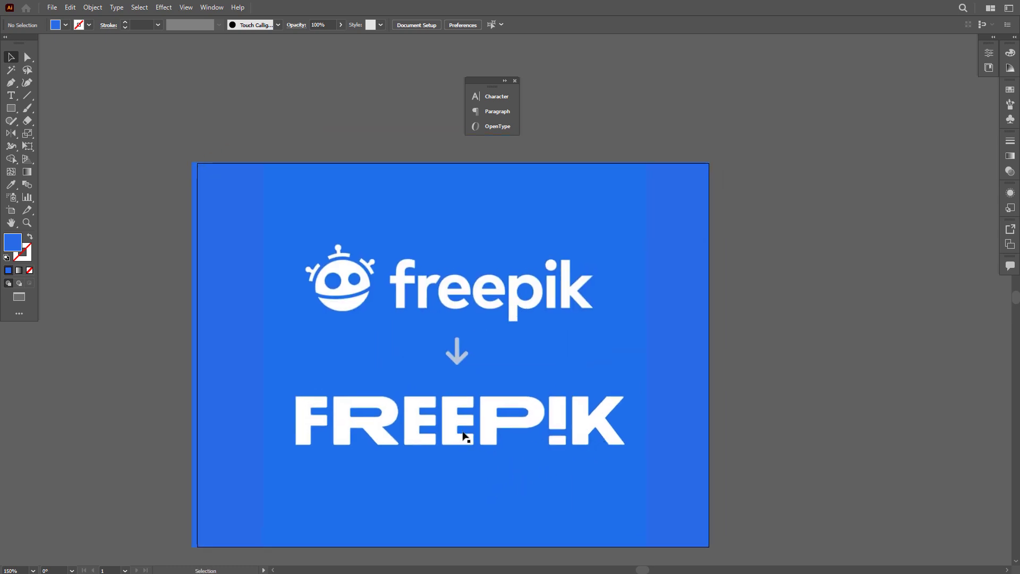
# Add a second blank artboard of the same size beside the reference logo artboard
pyautogui.keyDown('alt'); pyautogui.scroll(-1, 491, 436); pyautogui.keyUp('alt')
pyautogui.click(11, 210)
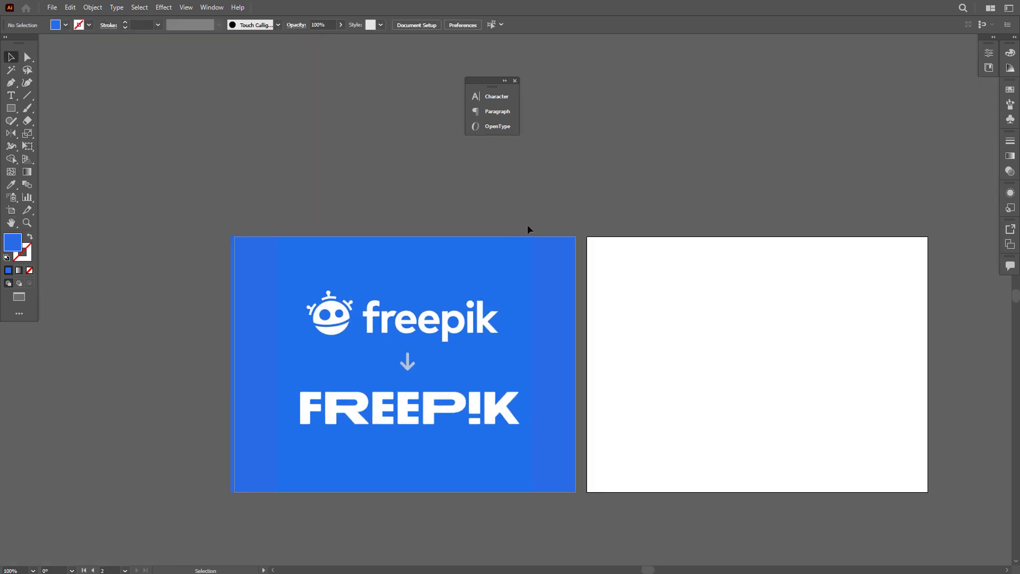
pyautogui.keyDown('alt'); pyautogui.scroll(1, 556, 273); pyautogui.keyUp('alt')
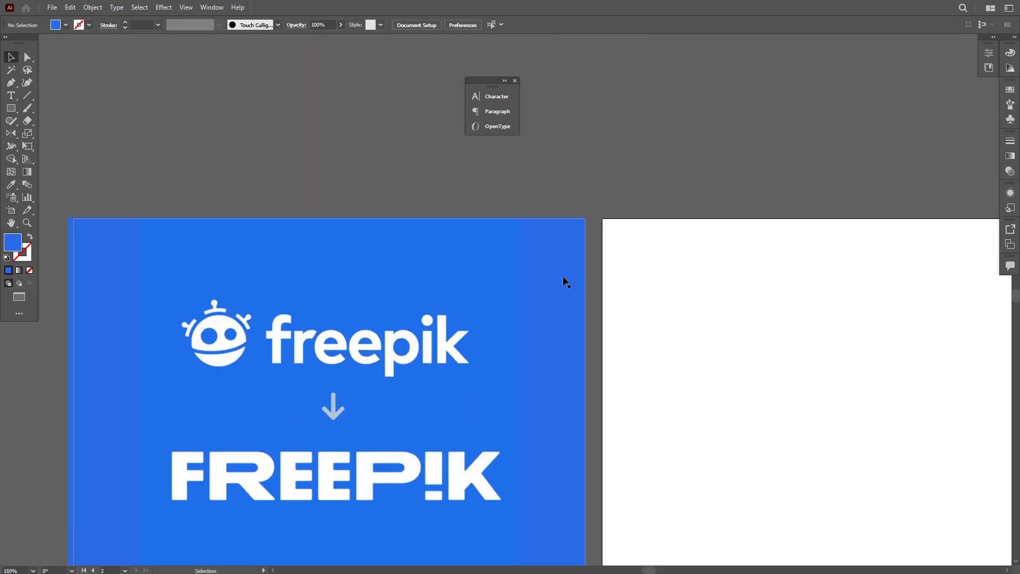
pyautogui.moveTo(561, 280); pyautogui.dragTo(521, 246)
pyautogui.keyDown('alt'); pyautogui.scroll(-1, 566, 266); pyautogui.keyUp('alt')
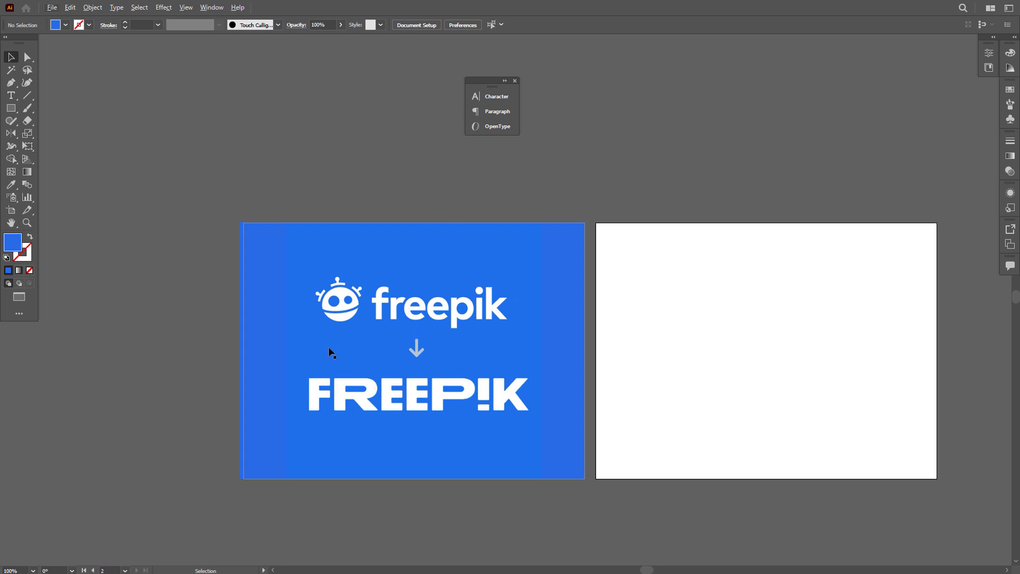
pyautogui.keyDown('alt'); pyautogui.scroll(1, 463, 327); pyautogui.keyUp('alt')
pyautogui.moveTo(549, 335); pyautogui.dragTo(512, 331)
pyautogui.keyDown('alt'); pyautogui.scroll(-1, 518, 330); pyautogui.keyUp('alt')
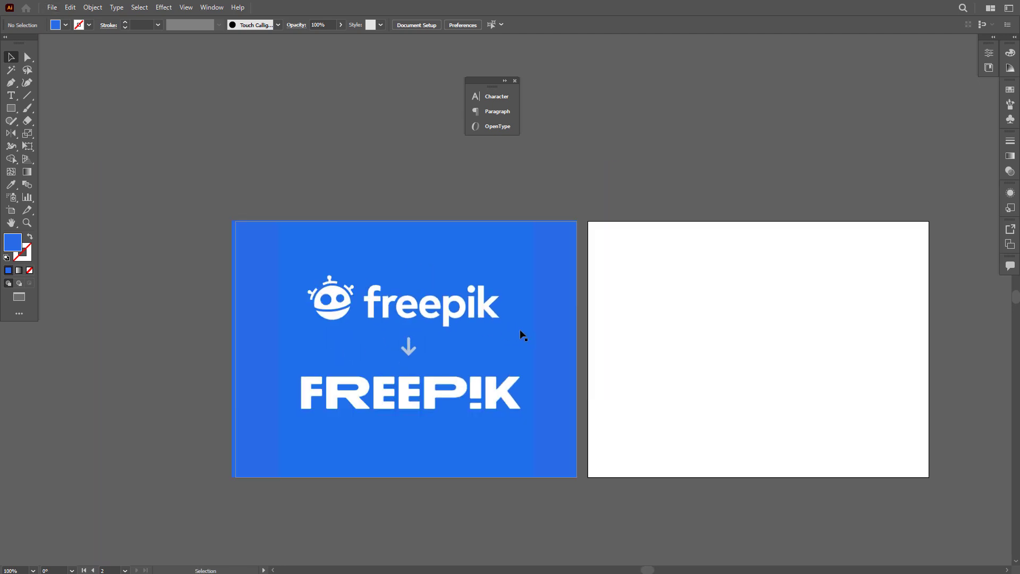
pyautogui.click(472, 354)
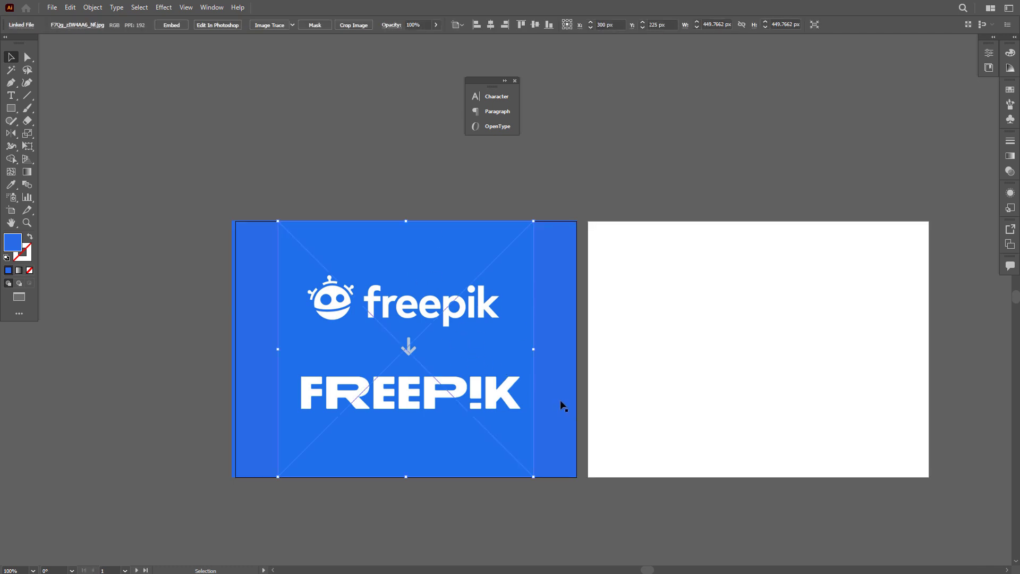
pyautogui.click(415, 162)
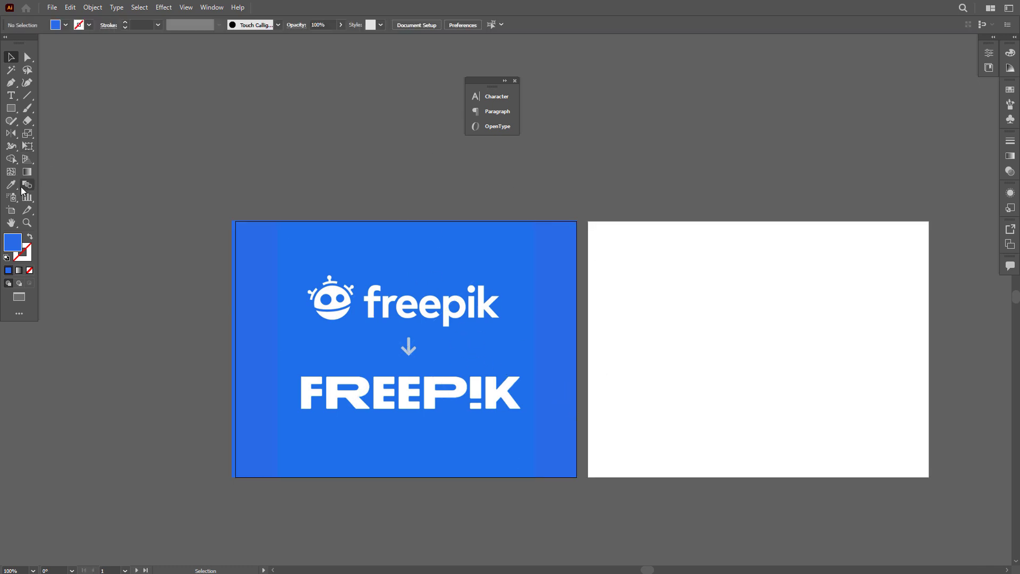
pyautogui.click(10, 109)
pyautogui.moveTo(588, 264); pyautogui.dragTo(403, 274)
pyautogui.press('v')
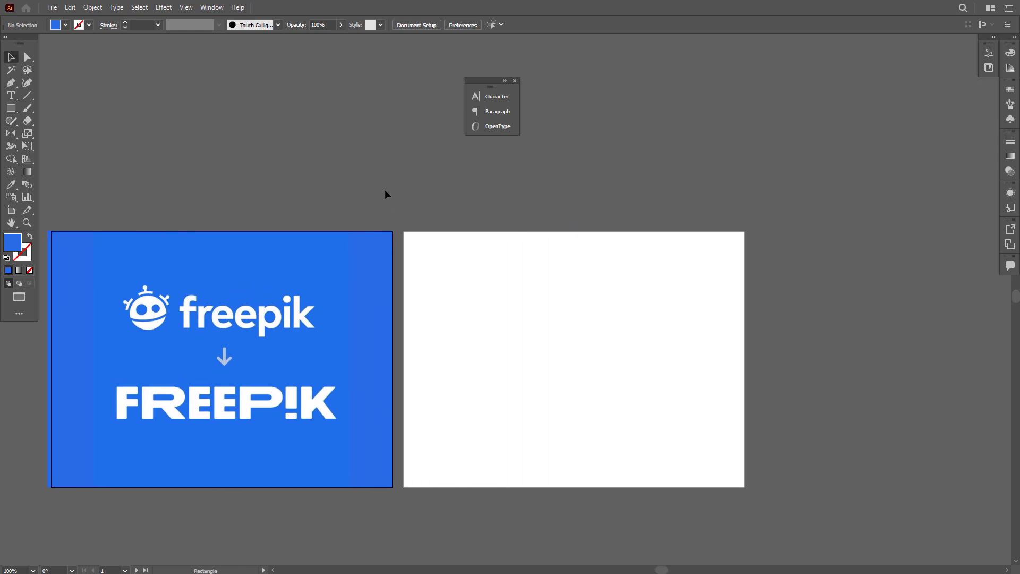
pyautogui.press('m')
pyautogui.scroll(1, 248, 315)
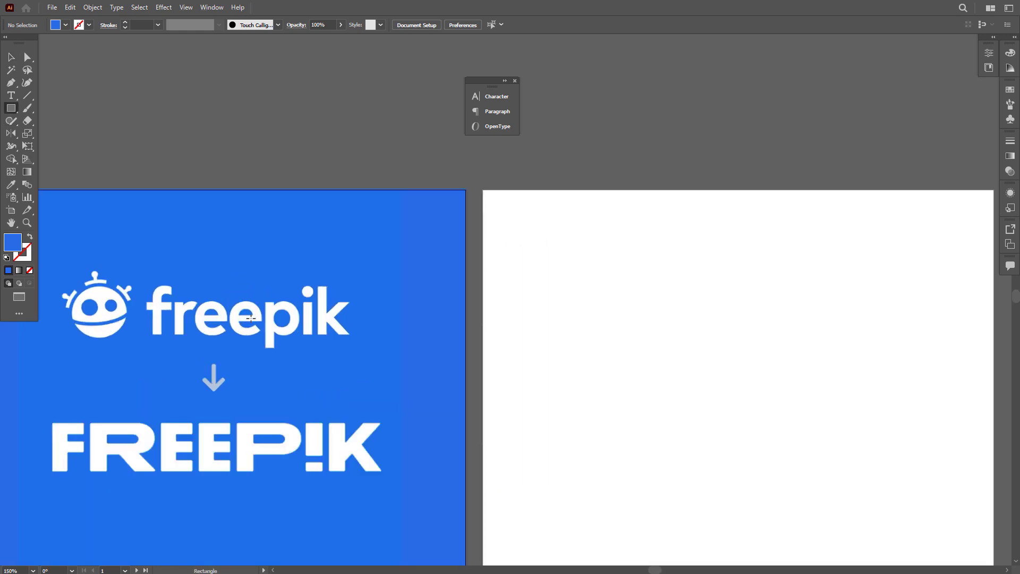
pyautogui.moveTo(250, 315); pyautogui.dragTo(295, 300)
pyautogui.press('v')
pyautogui.scroll(-2, 478, 300)
pyautogui.scroll(3, 420, 319)
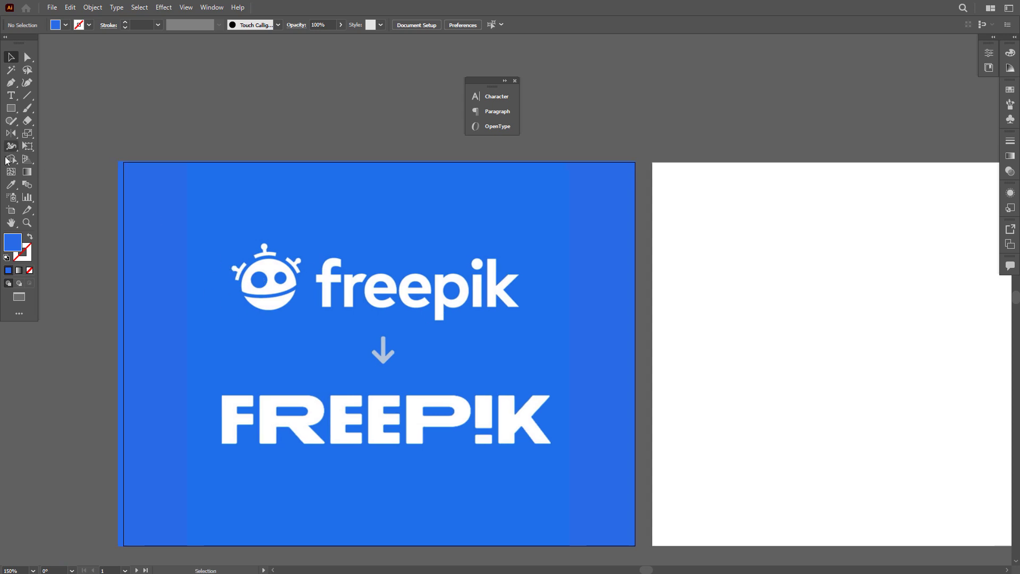
# Compare the mascot and rounded lowercase lettering of the old logo with the wide letterforms of the new FREEP!K wordmark
pyautogui.click(11, 108)
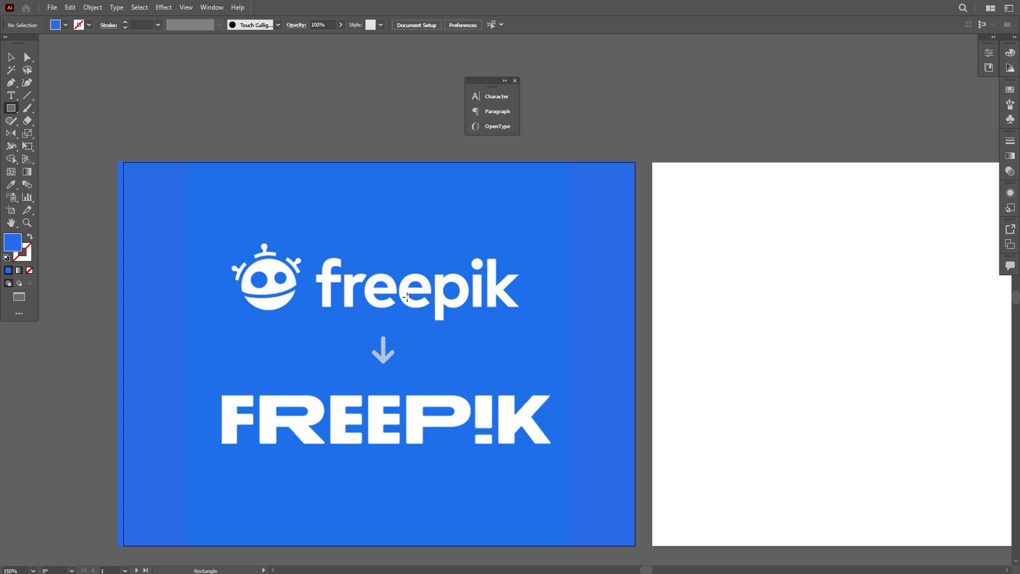
pyautogui.scroll(1, 407, 297)
pyautogui.scroll(-2, 409, 300)
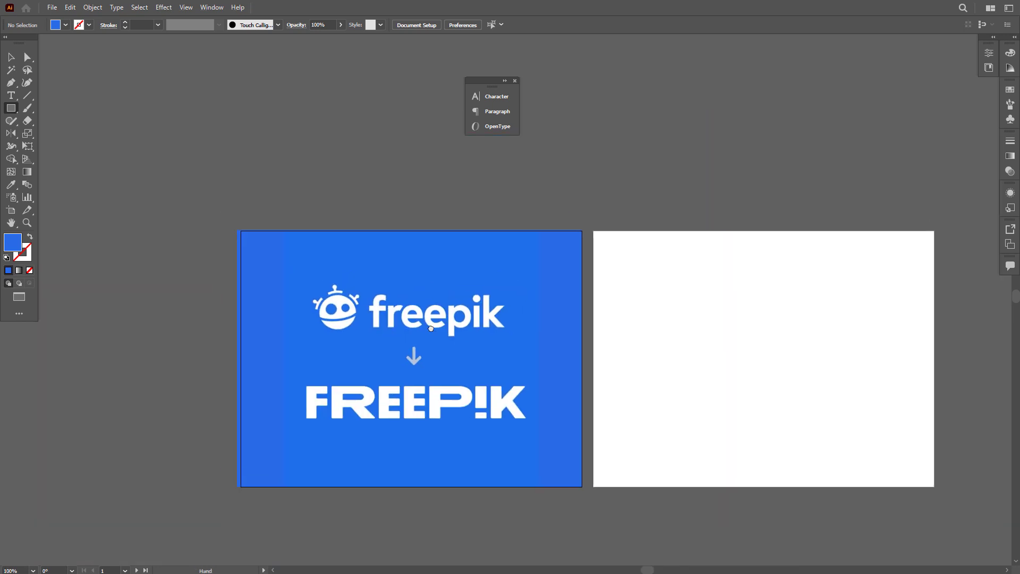
pyautogui.scroll(1, 421, 396)
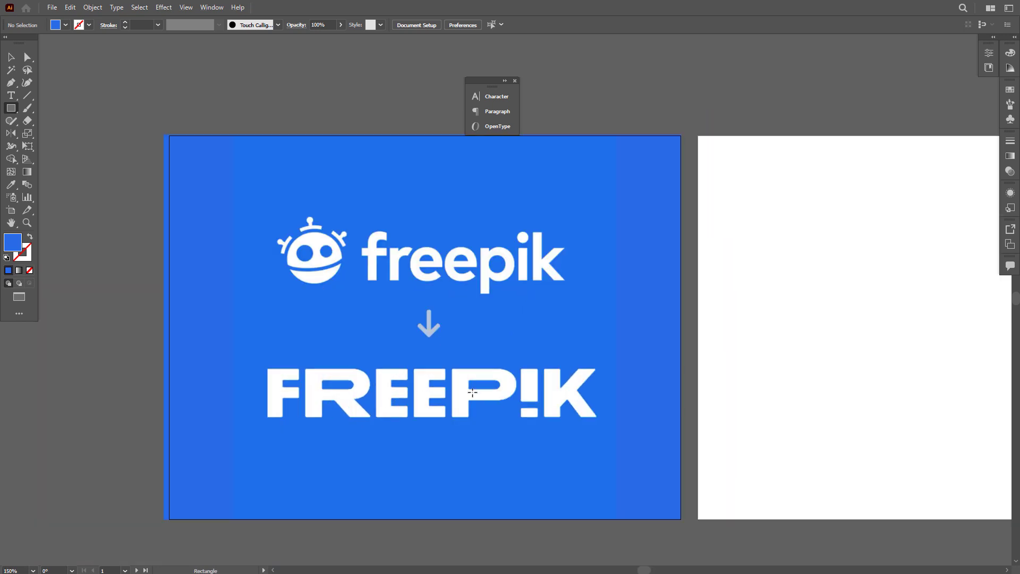
pyautogui.scroll(-1, 346, 306)
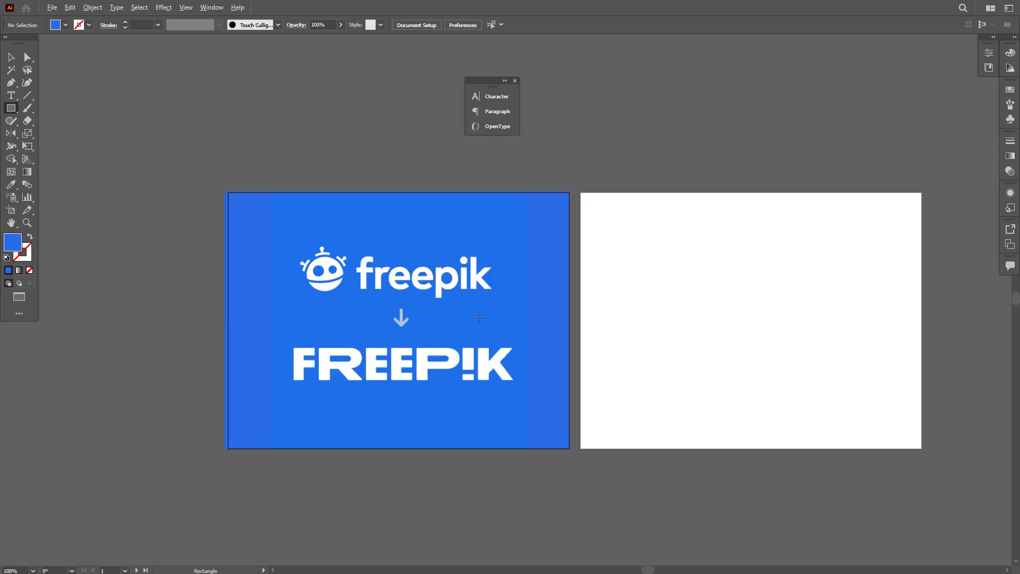
pyautogui.moveTo(397, 298); pyautogui.dragTo(436, 325)
pyautogui.scroll(1, 418, 338)
pyautogui.moveTo(500, 359); pyautogui.dragTo(507, 362)
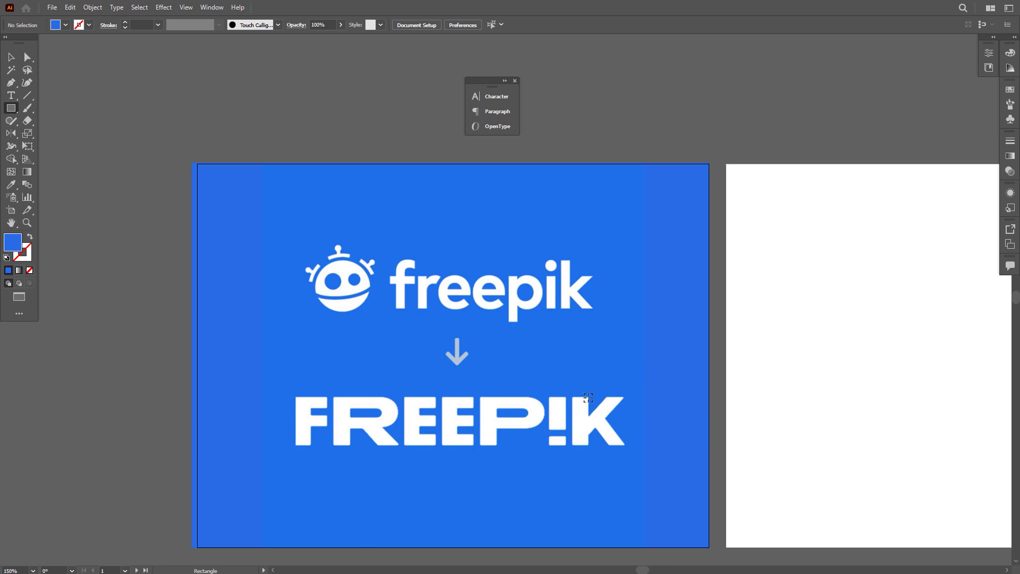
pyautogui.scroll(-1, 588, 398)
pyautogui.moveTo(742, 399); pyautogui.dragTo(538, 408)
pyautogui.scroll(1, 299, 432)
pyautogui.moveTo(316, 437); pyautogui.dragTo(397, 431)
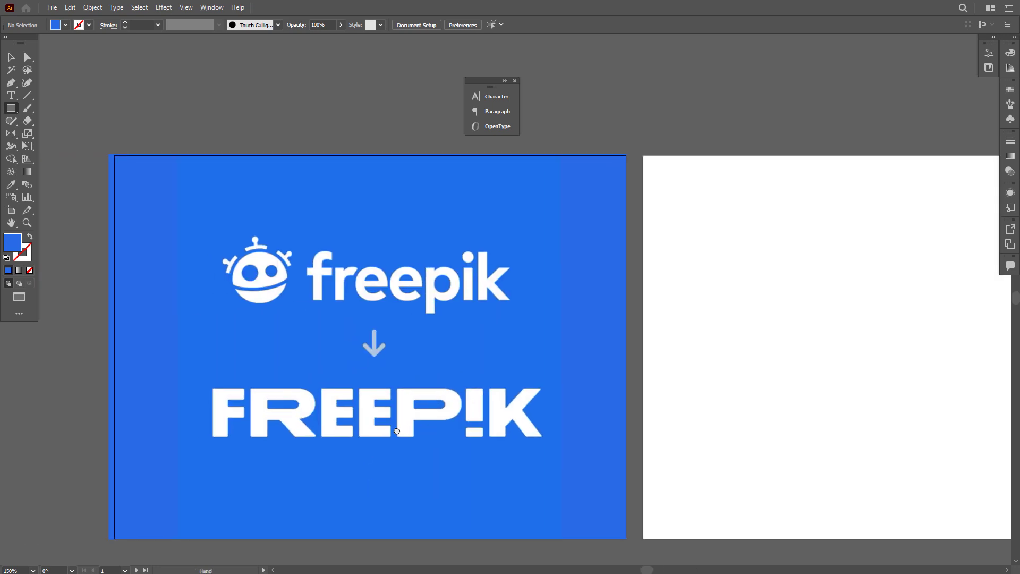
pyautogui.scroll(-1, 462, 393)
pyautogui.moveTo(633, 393); pyautogui.dragTo(592, 391)
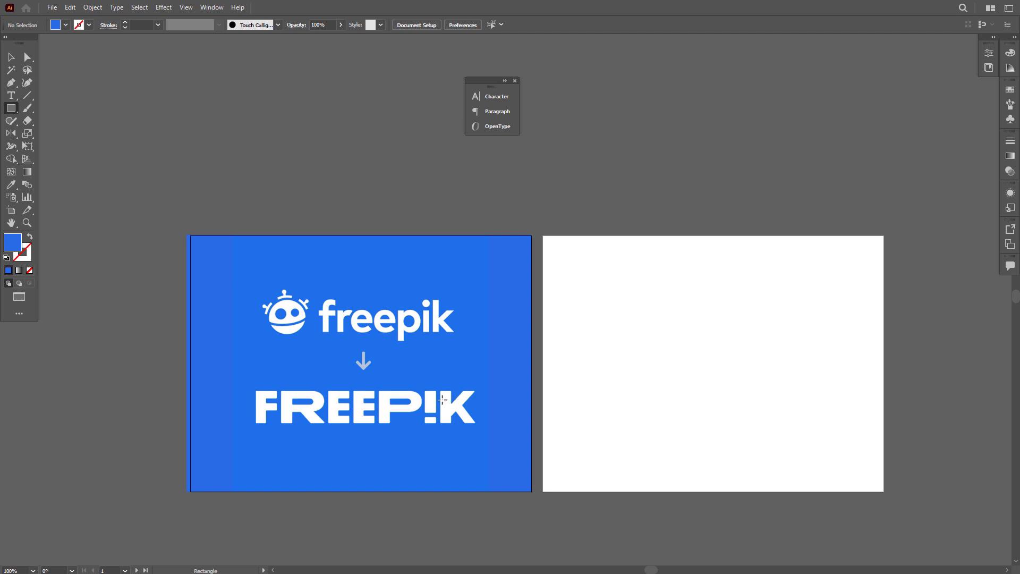
pyautogui.scroll(1, 382, 372)
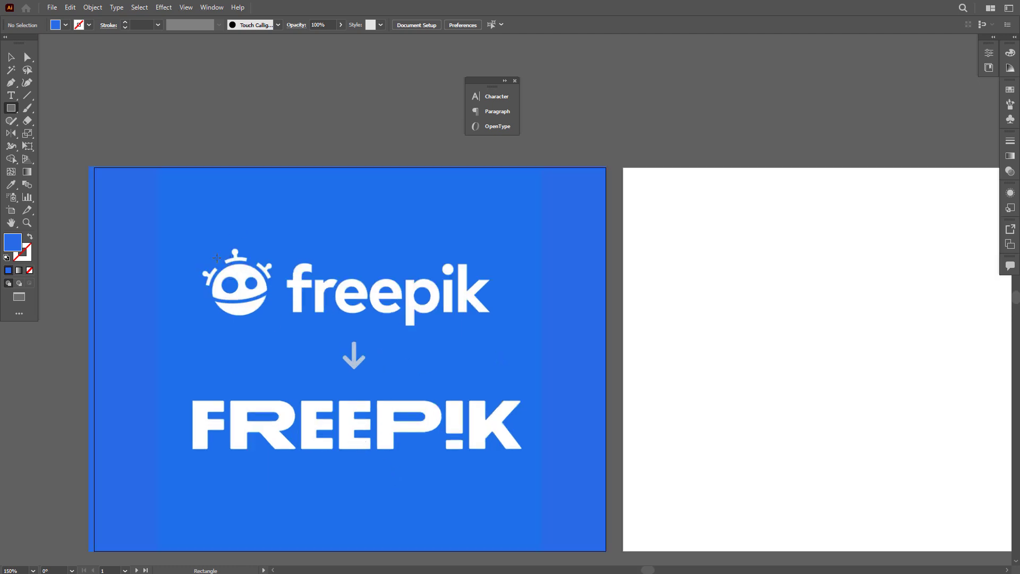
pyautogui.scroll(-1, 300, 441)
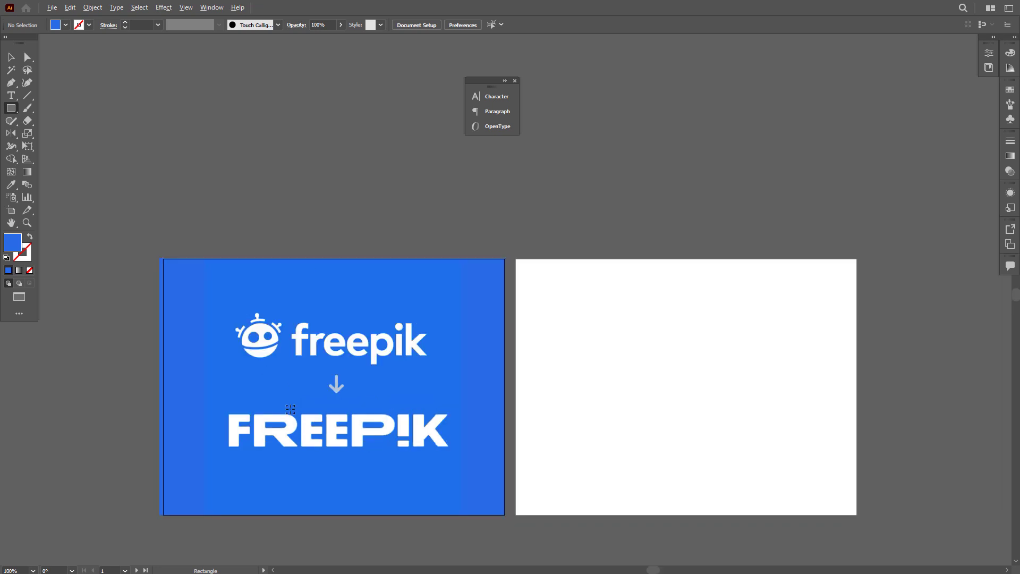
pyautogui.scroll(1, 246, 393)
pyautogui.moveTo(367, 387); pyautogui.dragTo(433, 323)
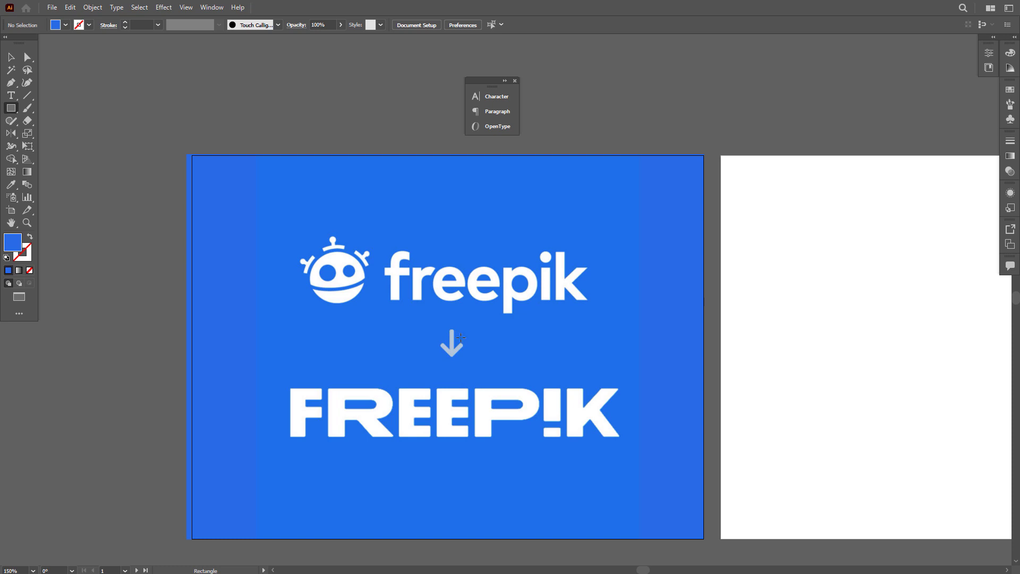
pyautogui.scroll(-1, 485, 375)
pyautogui.scroll(2, 503, 385)
pyautogui.moveTo(523, 409); pyautogui.dragTo(541, 406)
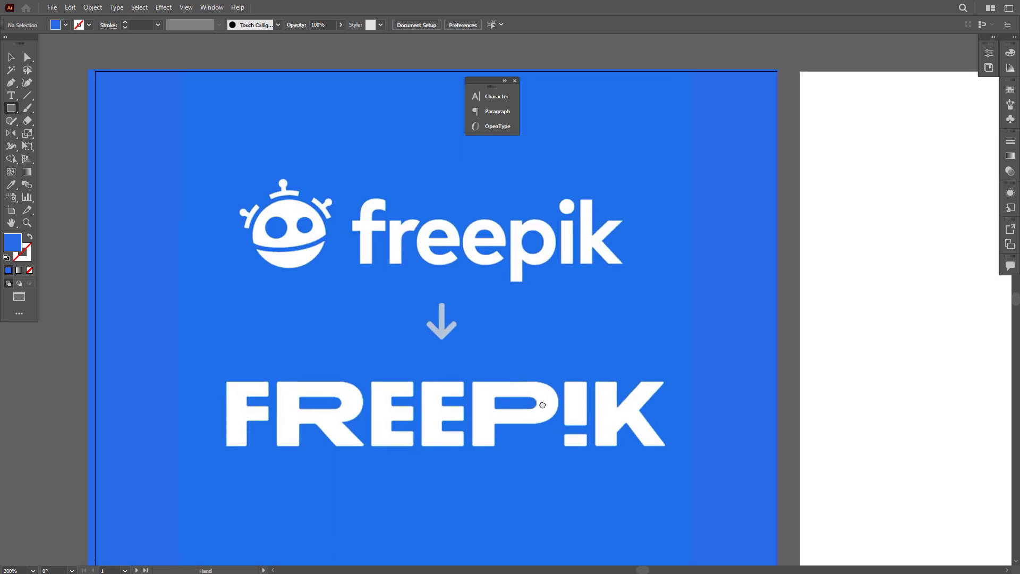
pyautogui.scroll(-1, 540, 406)
pyautogui.hscroll(1, 528, 409)
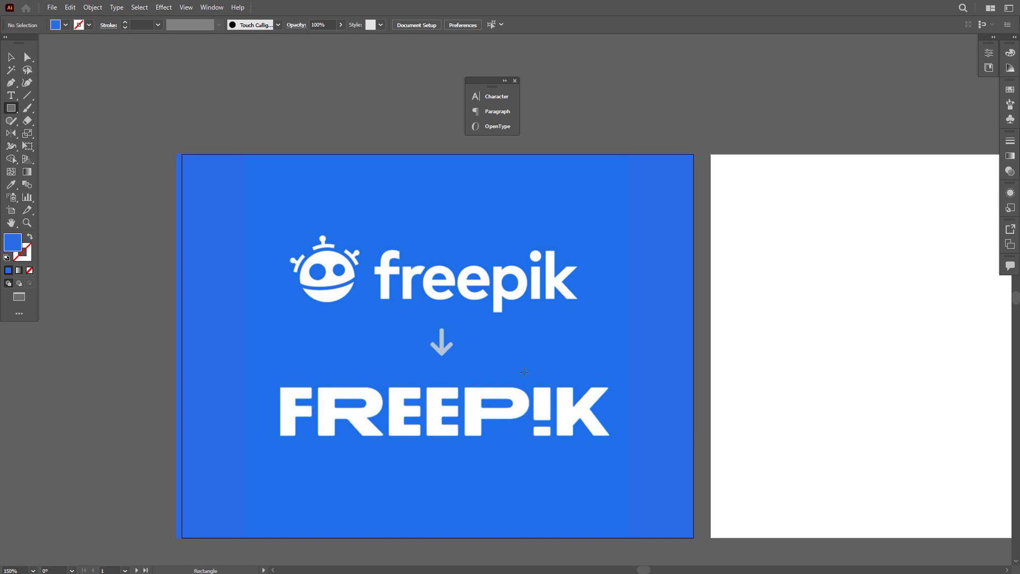
pyautogui.scroll(-1, 521, 361)
pyautogui.hscroll(1, 521, 361)
pyautogui.scroll(1, 433, 350)
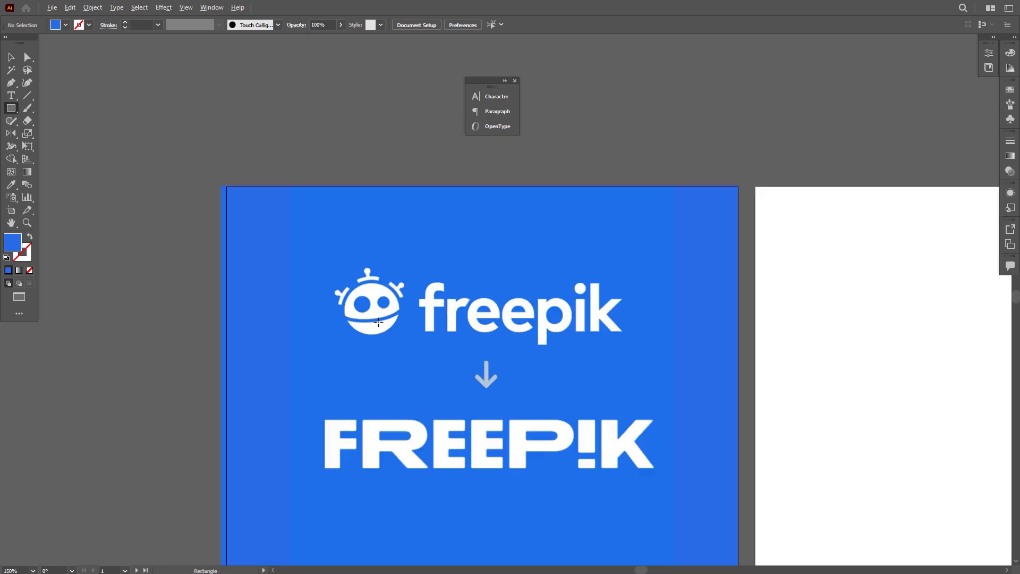
pyautogui.moveTo(433, 351); pyautogui.dragTo(432, 343)
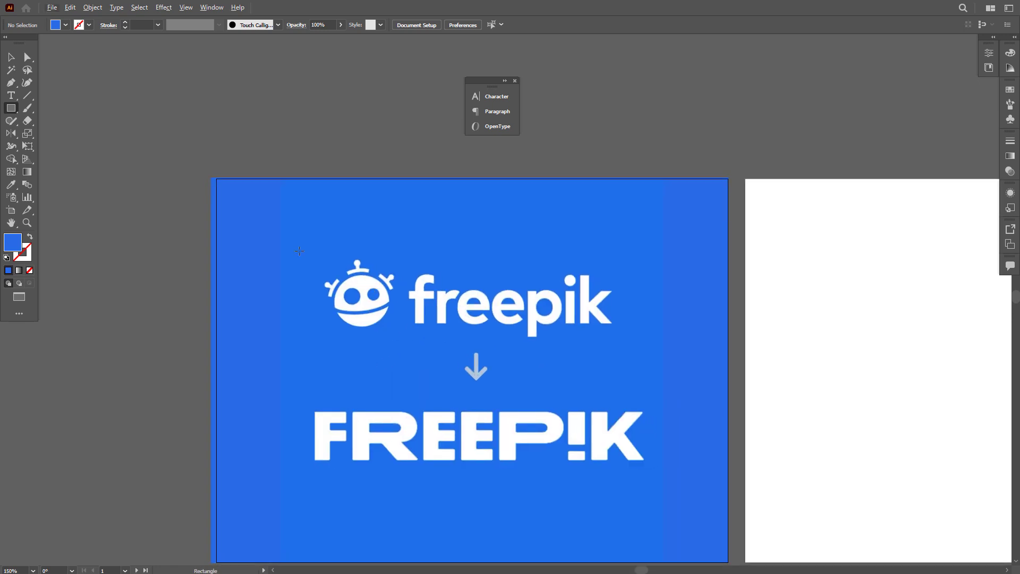
pyautogui.scroll(1, 544, 288)
pyautogui.hscroll(-1, 420, 297)
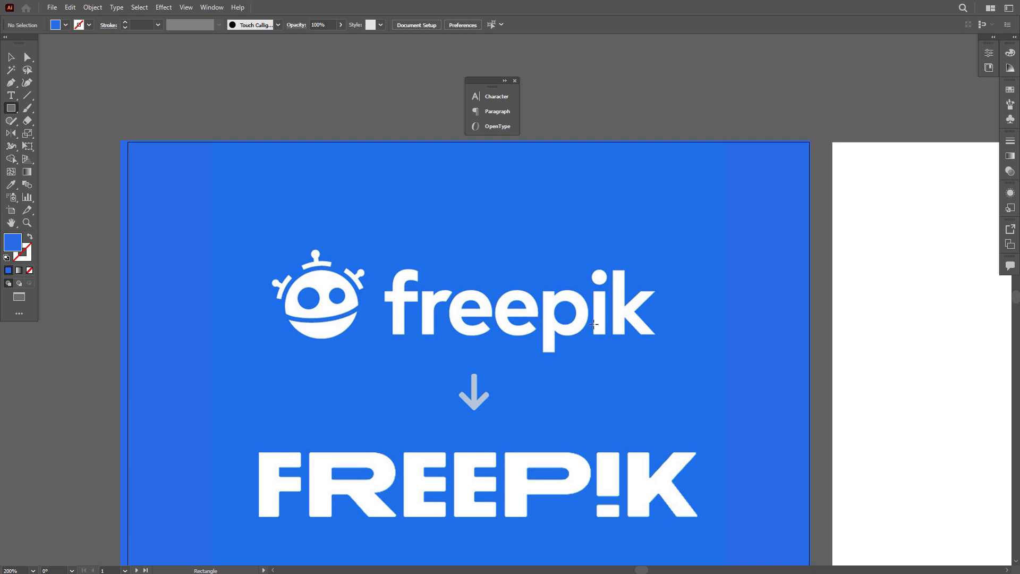
pyautogui.scroll(-1, 474, 313)
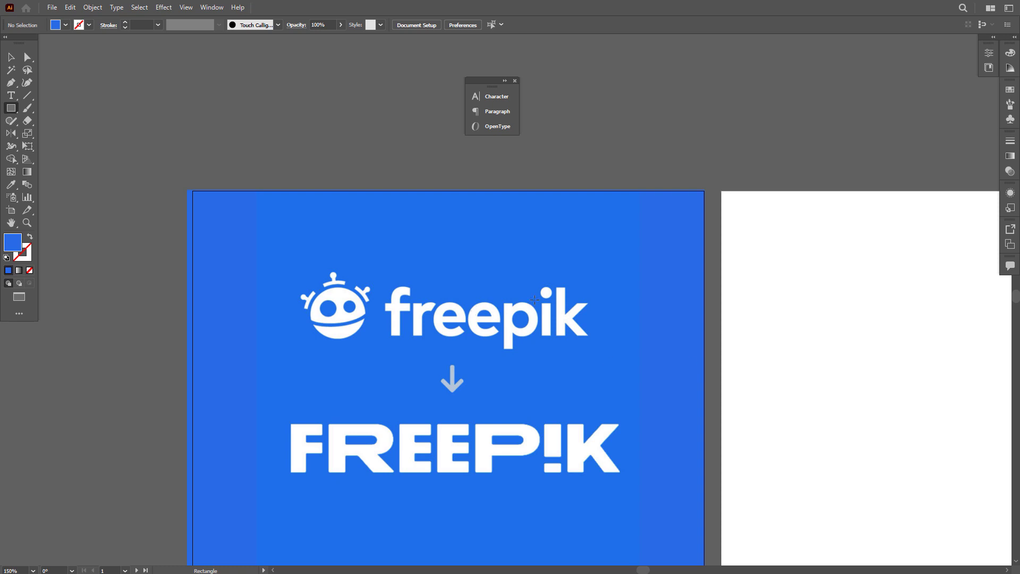
pyautogui.scroll(-1, 534, 299)
pyautogui.moveTo(583, 329); pyautogui.dragTo(471, 342)
pyautogui.moveTo(731, 390); pyautogui.dragTo(670, 395)
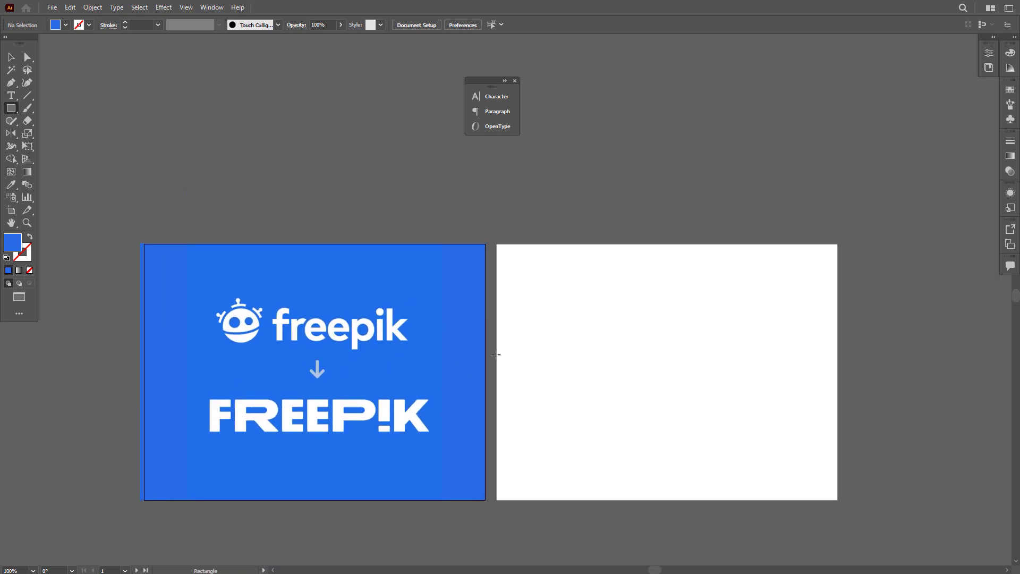
pyautogui.scroll(1, 591, 339)
pyautogui.scroll(-1, 488, 349)
pyautogui.press('v')
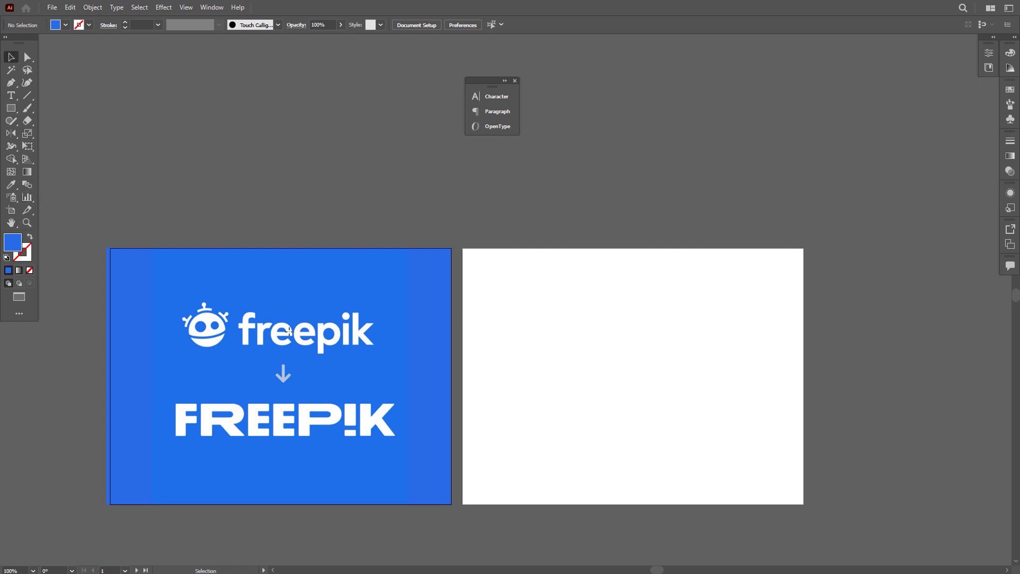
pyautogui.click(287, 282)
pyautogui.click(289, 196)
pyautogui.press('i')
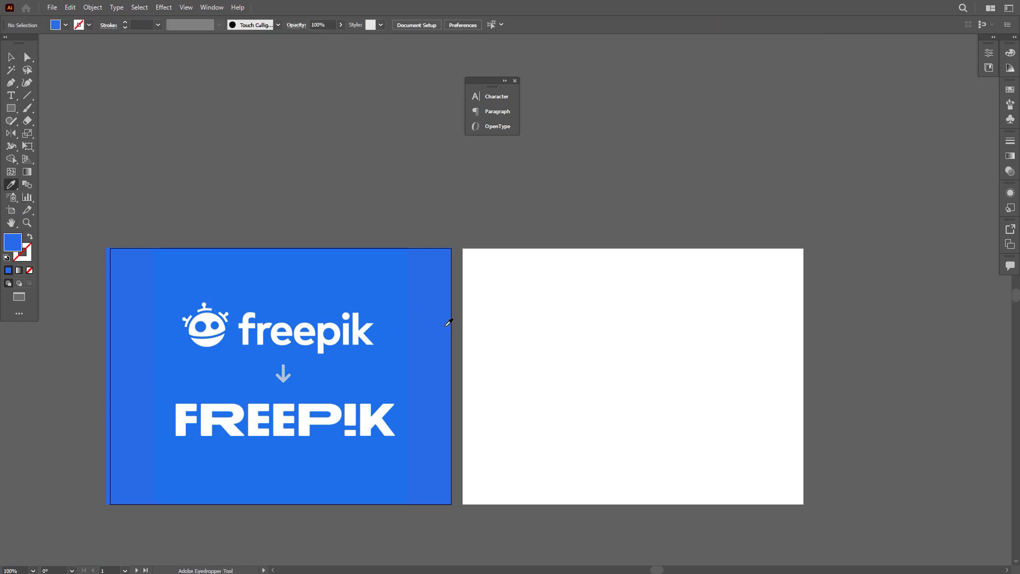
# Draw a blue rectangle about 69 by 42 px over the upper face of the mascot in the old logo
pyautogui.press('m')
pyautogui.scroll(1, 270, 320)
pyautogui.moveTo(272, 319); pyautogui.dragTo(402, 299)
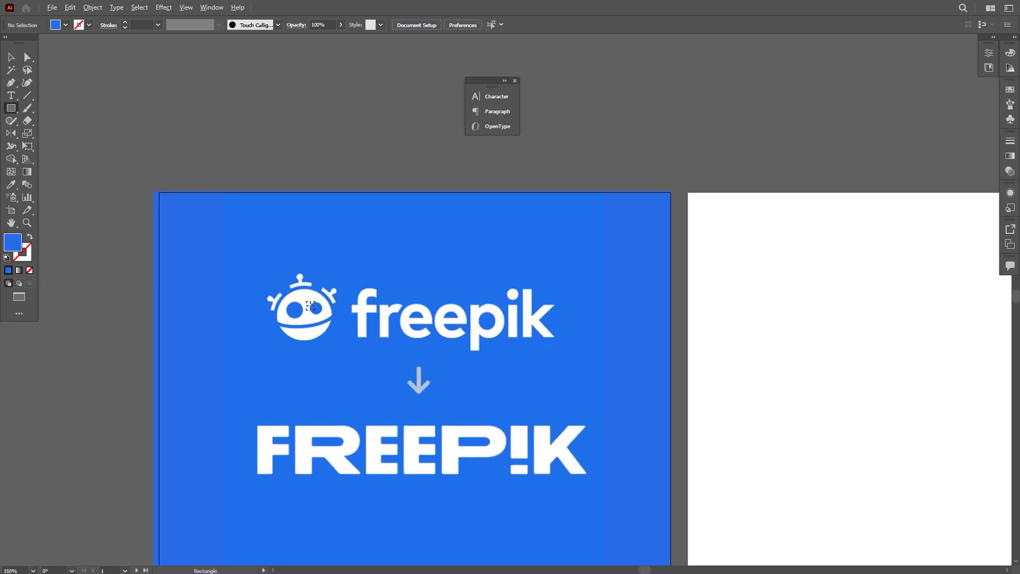
pyautogui.scroll(2, 307, 304)
pyautogui.scroll(3, 323, 282)
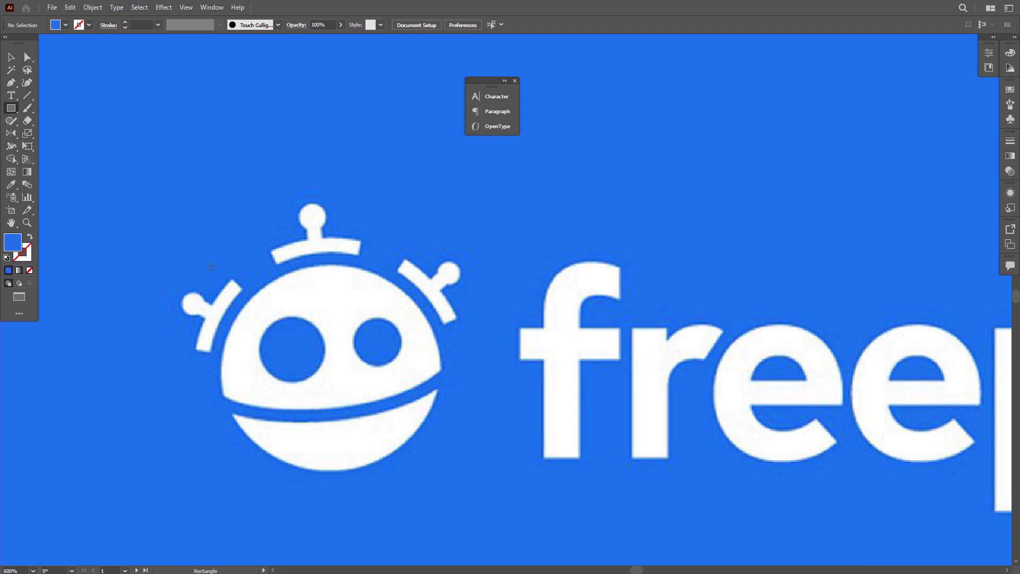
pyautogui.moveTo(215, 270); pyautogui.dragTo(452, 408)
pyautogui.press('v')
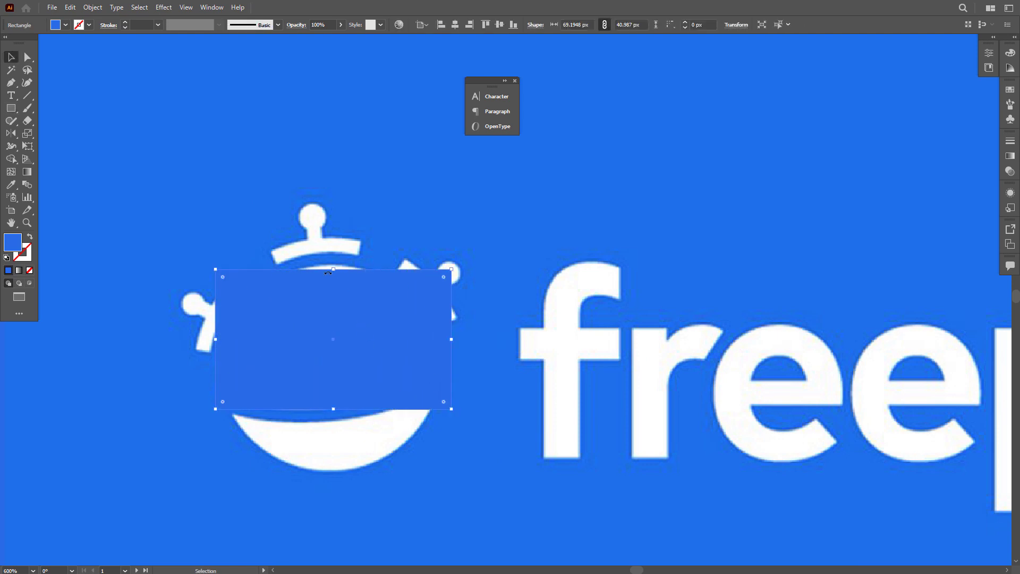
pyautogui.click(336, 270)
pyautogui.moveTo(333, 271); pyautogui.dragTo(335, 267)
# Round all the rectangle's corners fully into a pill shape, with a radius of about 21 px
pyautogui.hotkey('ctrl', '1')
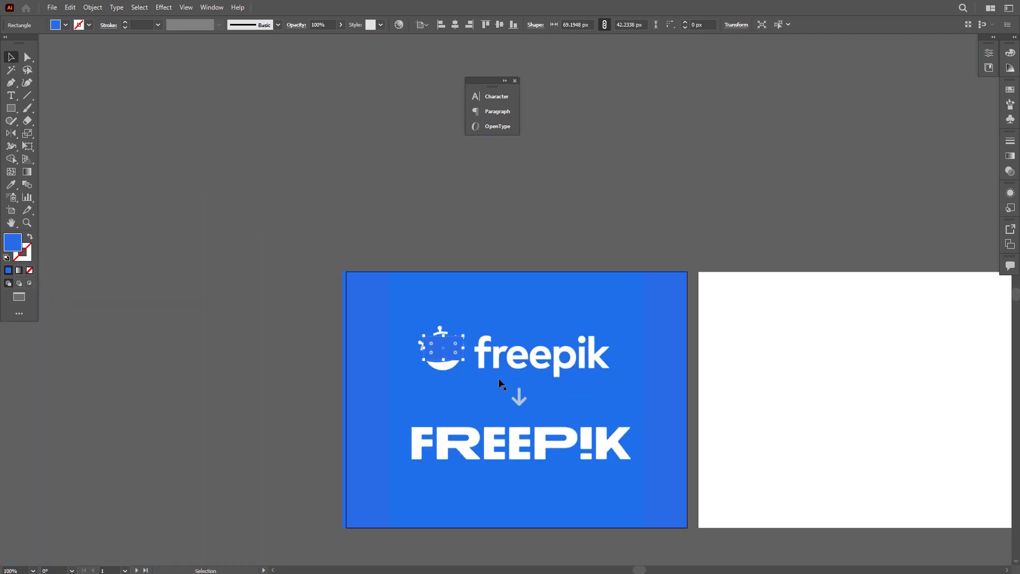
pyautogui.scroll(5, 451, 346)
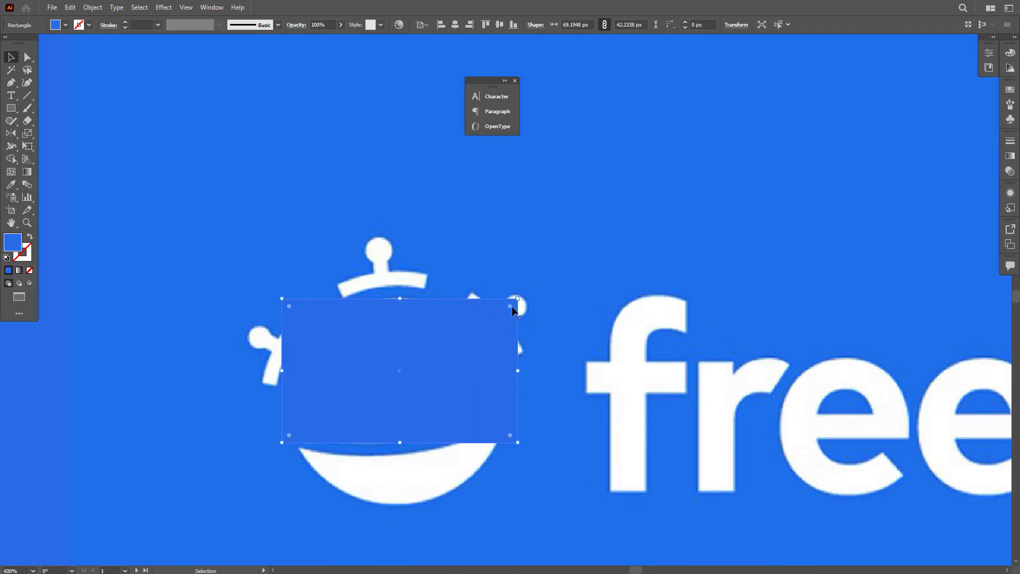
pyautogui.moveTo(492, 308); pyautogui.dragTo(118, 330)
pyautogui.hotkey('ctrl', '1')
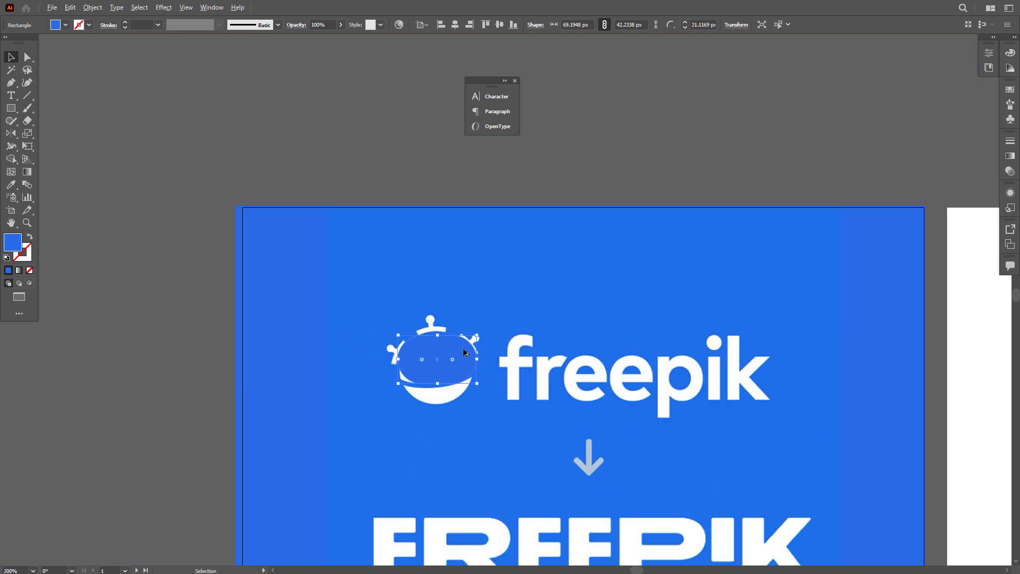
pyautogui.scroll(5, 514, 356)
pyautogui.moveTo(514, 356); pyautogui.dragTo(524, 355)
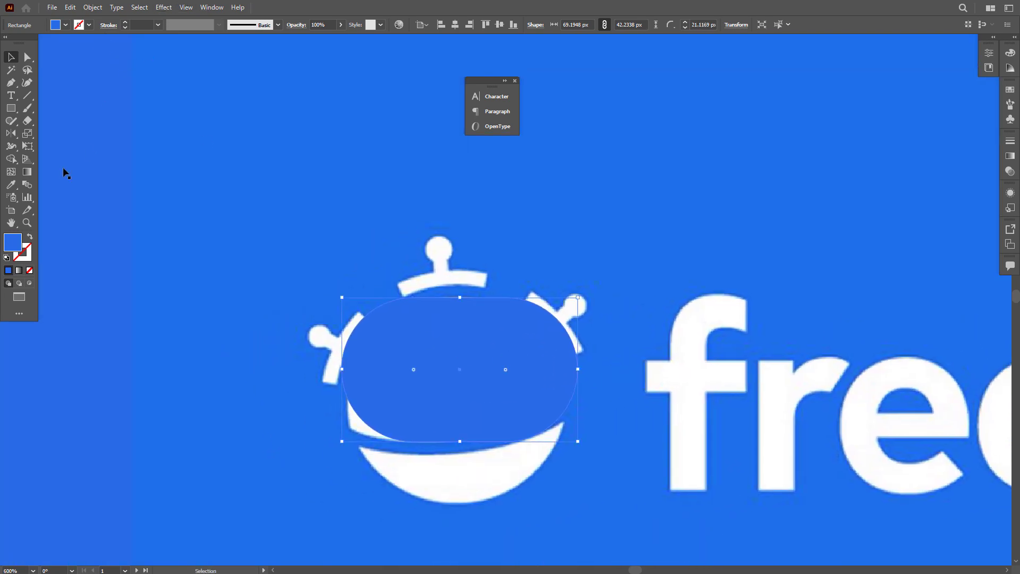
# Swap the pill's fill and stroke to leave a blue outline, and lock the reference image
pyautogui.click(29, 238)
pyautogui.scroll(-3, 440, 394)
pyautogui.click(458, 460)
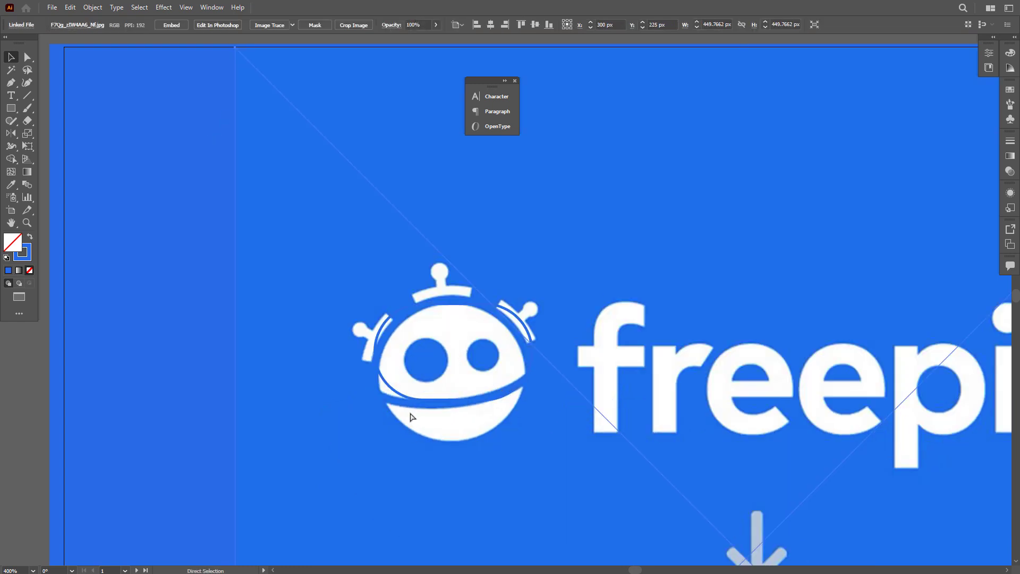
pyautogui.hotkey('ctrl', '2')
# Move the blue pill outline from the mascot onto the upper part of the blank artboard
pyautogui.moveTo(410, 406); pyautogui.dragTo(1012, 397)
pyautogui.hotkey('shift', 'x')
pyautogui.scroll(-2, 423, 380)
pyautogui.moveTo(970, 378); pyautogui.dragTo(742, 317)
pyautogui.scroll(-1, 557, 324)
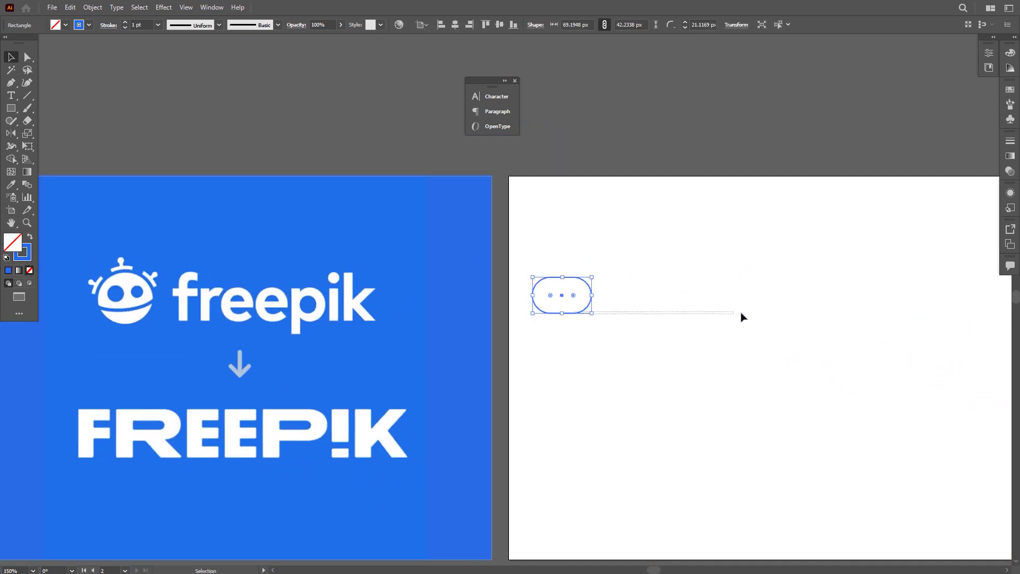
pyautogui.click(579, 314)
pyautogui.moveTo(574, 314); pyautogui.dragTo(799, 320)
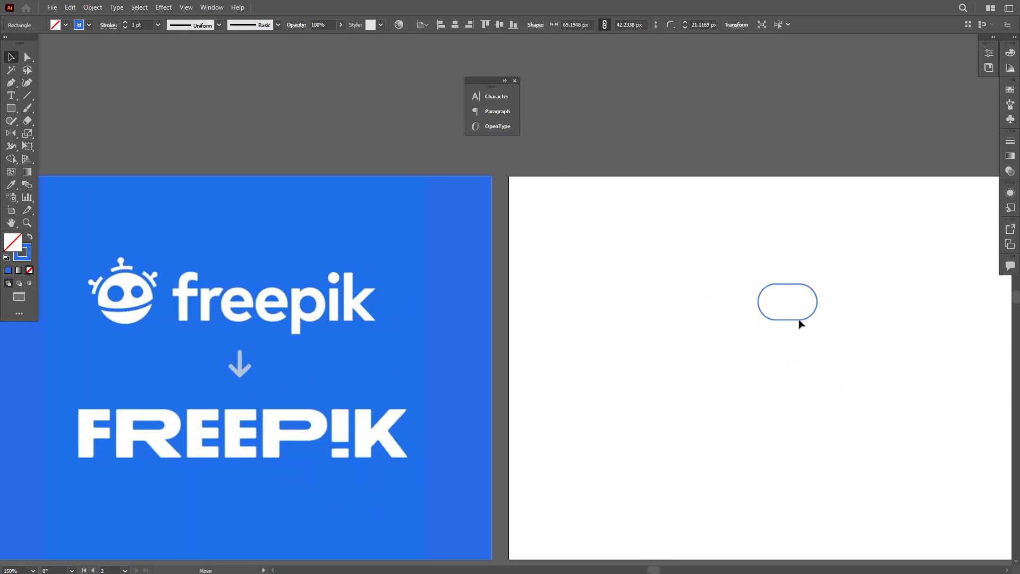
pyautogui.click(771, 390)
# Add the text FREEPIK in Monument Extended Regular below the pill outline on the blank artboard
pyautogui.hscroll(1, 256, 474)
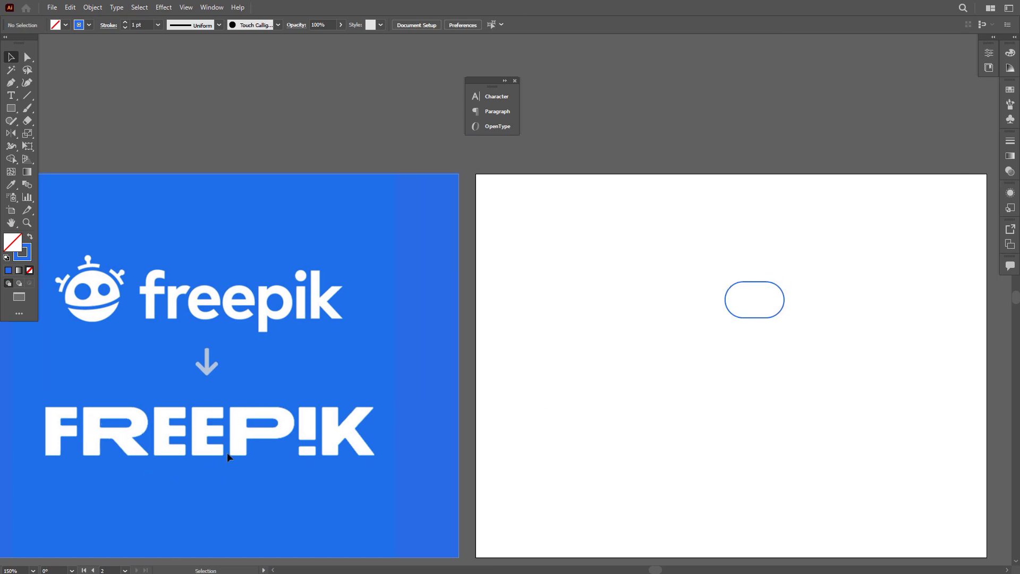
pyautogui.moveTo(465, 343); pyautogui.dragTo(350, 374)
pyautogui.moveTo(208, 426); pyautogui.dragTo(391, 391)
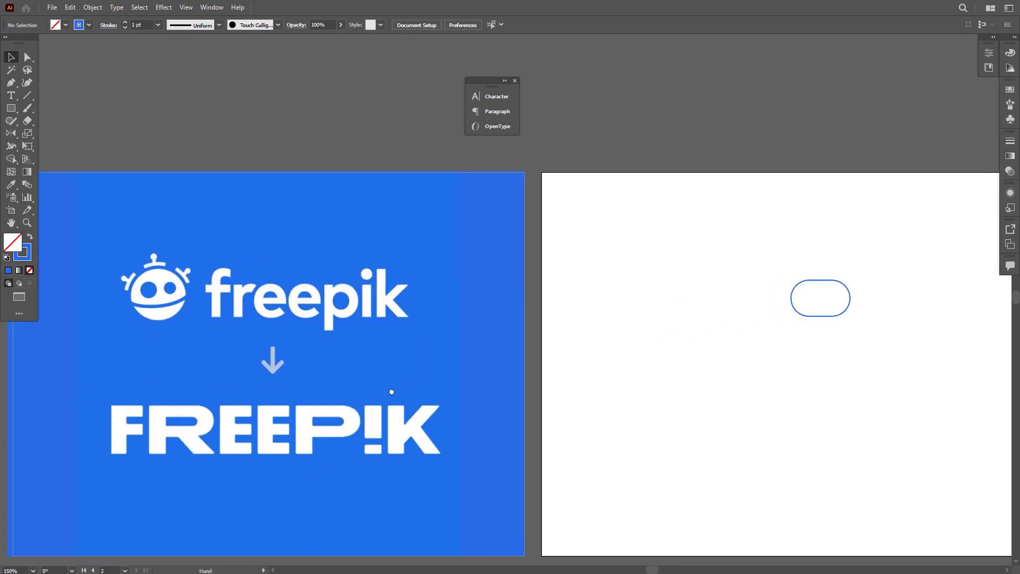
pyautogui.moveTo(710, 356); pyautogui.dragTo(533, 377)
pyautogui.press('t')
pyautogui.click(486, 373)
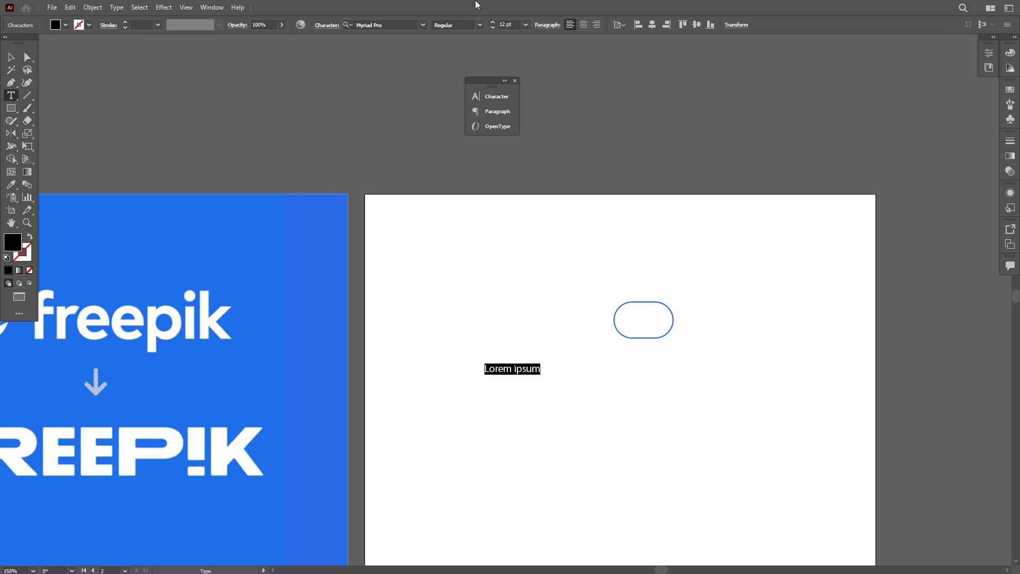
pyautogui.click(378, 26)
pyautogui.write('monume')
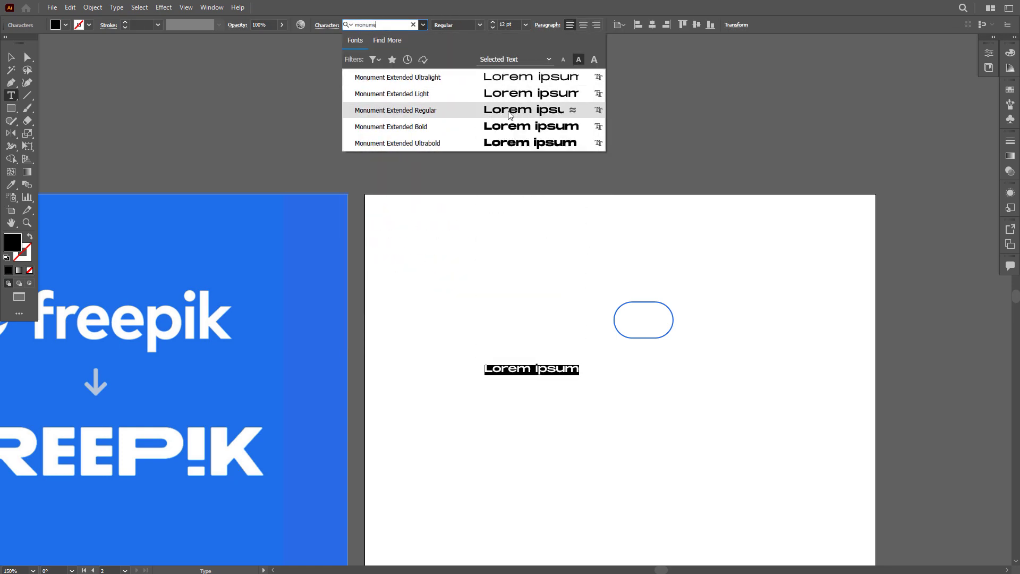
pyautogui.click(505, 110)
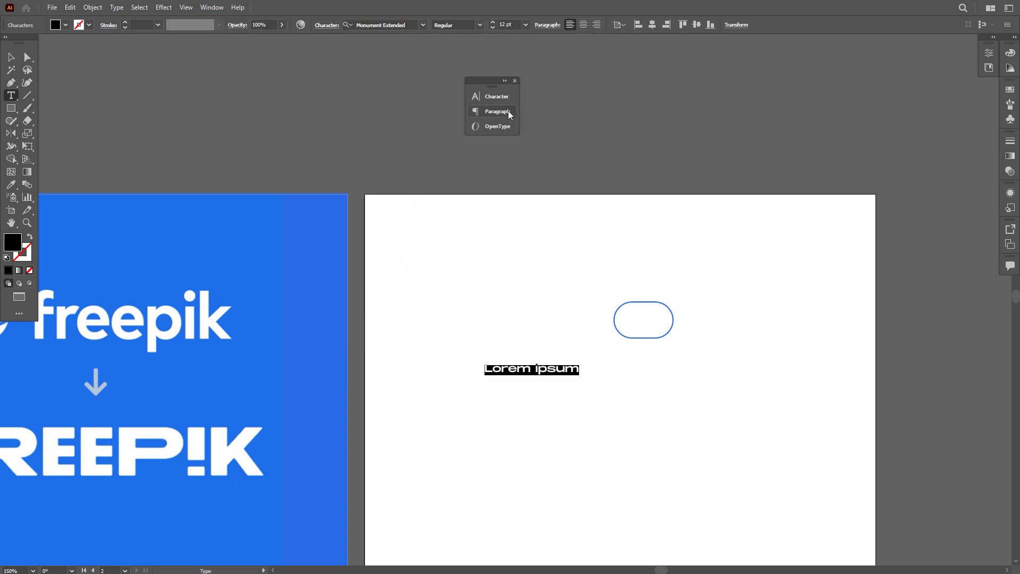
pyautogui.write('FREEPIK')
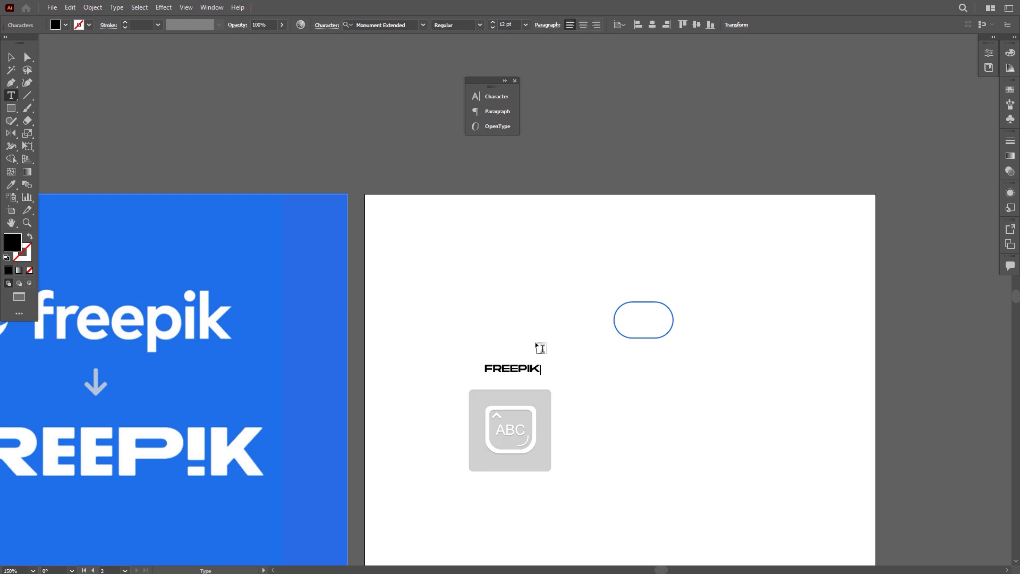
# Scale the FREEPIK text up to about 29.4 pt
pyautogui.scroll(3, 539, 346)
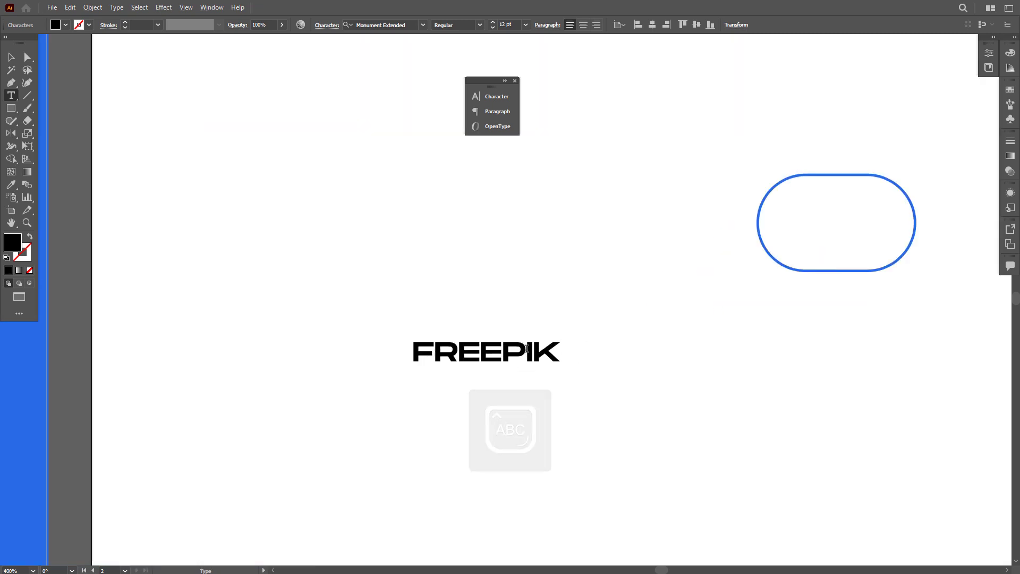
pyautogui.scroll(3, 531, 355)
pyautogui.press('capslock')
pyautogui.press('capslock')
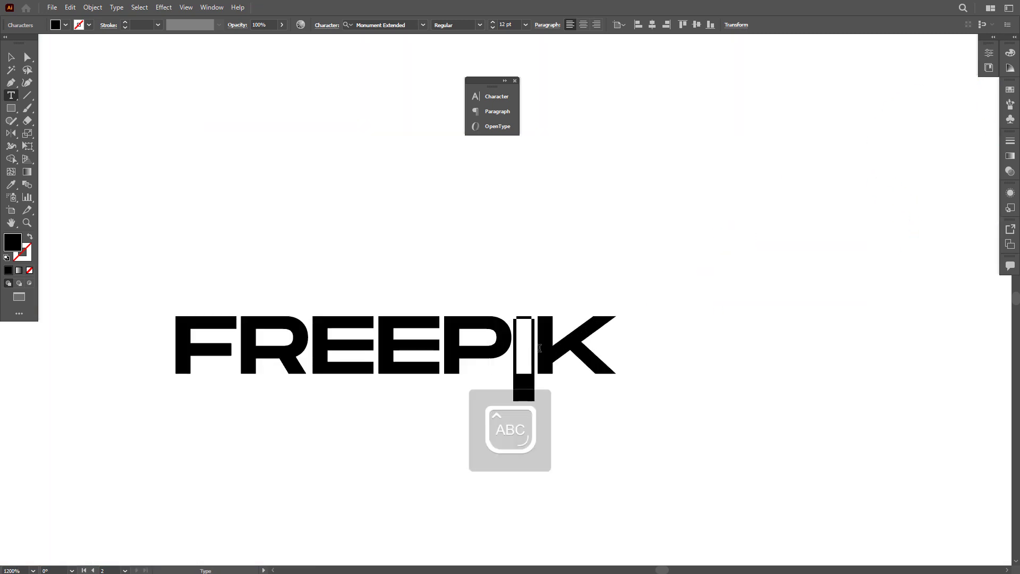
pyautogui.press('capslock')
pyautogui.click(11, 57)
pyautogui.scroll(-3, 524, 321)
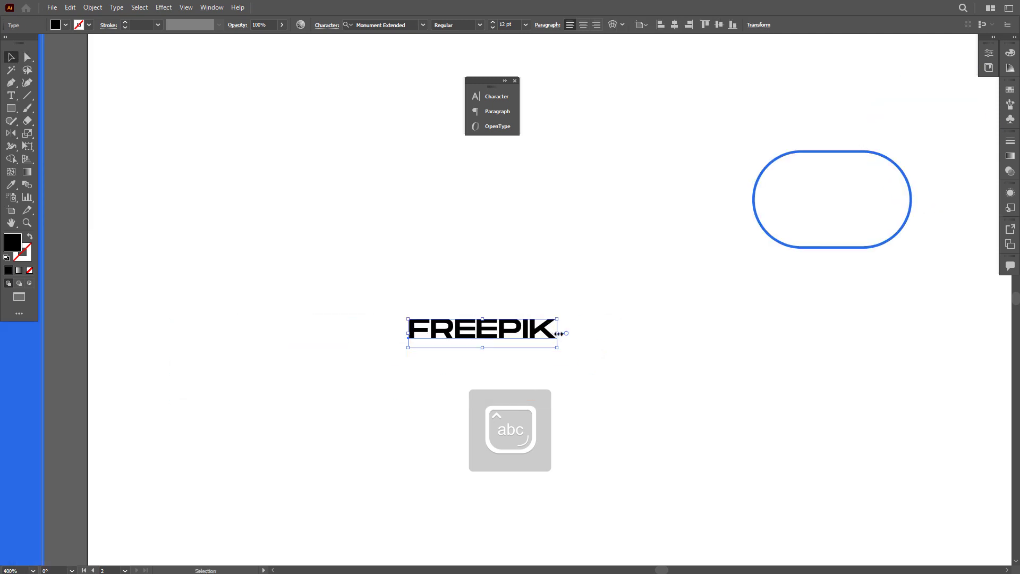
pyautogui.moveTo(557, 334); pyautogui.dragTo(665, 328)
pyautogui.moveTo(601, 312); pyautogui.dragTo(747, 373)
# Replace the capital I in the FREEPIK text with a lowercase i
pyautogui.press('t')
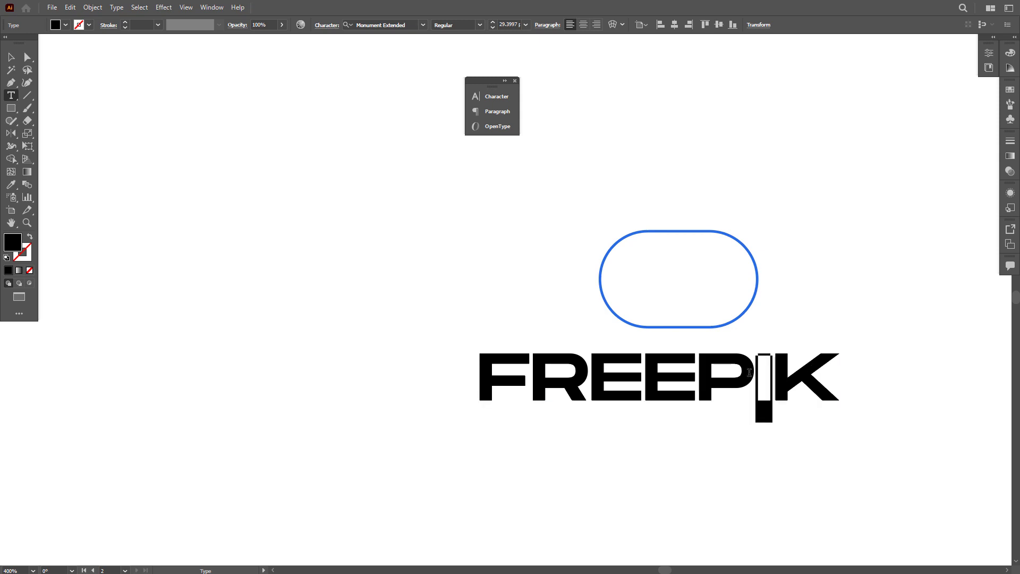
pyautogui.write('i')
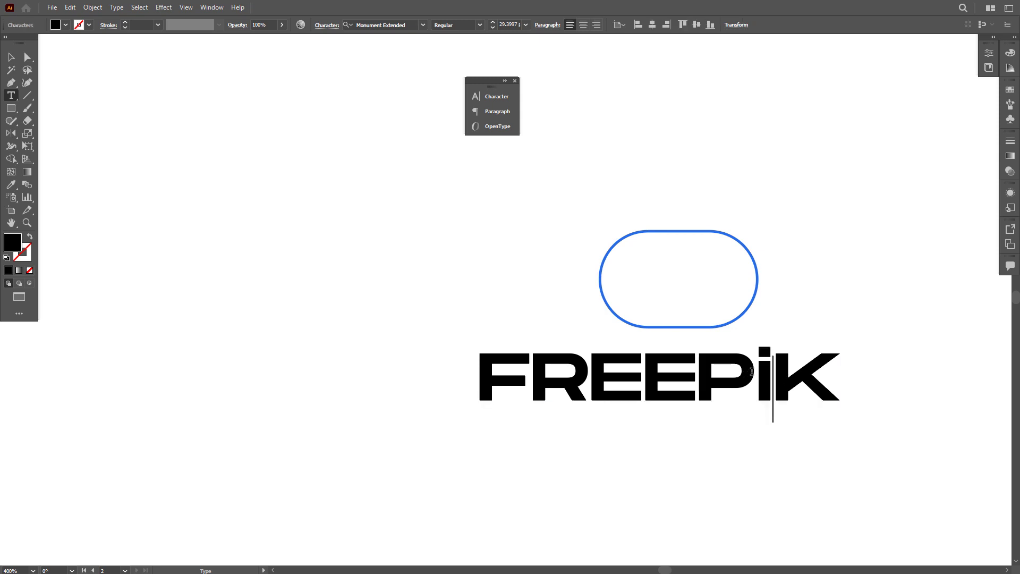
pyautogui.scroll(-3, 772, 372)
pyautogui.scroll(2, 809, 372)
pyautogui.click(11, 57)
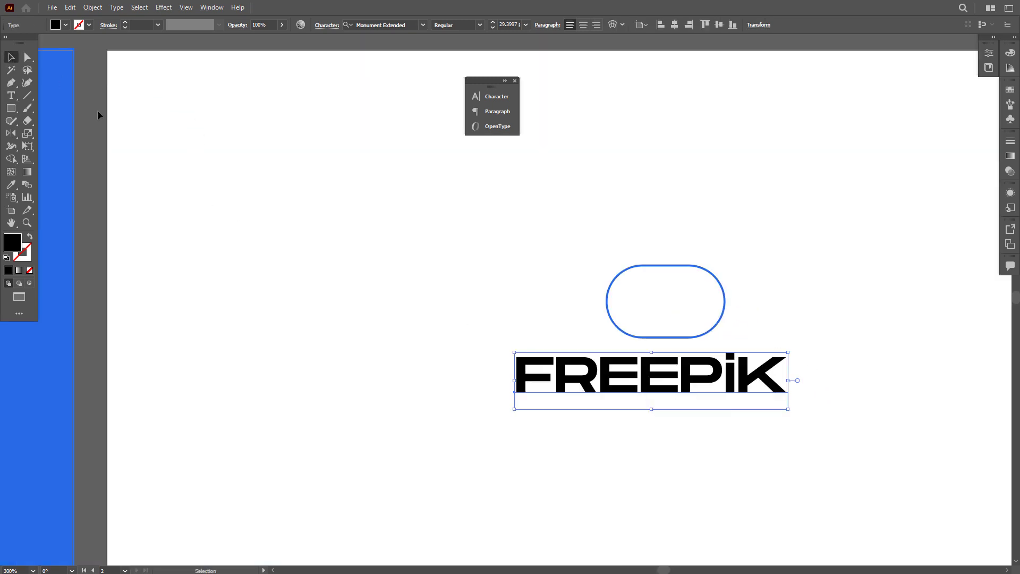
pyautogui.click(98, 114)
# Compare the pill outline and the new wordmark with the logos on the reference artboard
pyautogui.scroll(-2, 491, 362)
pyautogui.scroll(1, 633, 363)
pyautogui.moveTo(589, 338); pyautogui.dragTo(613, 353)
pyautogui.click(545, 327)
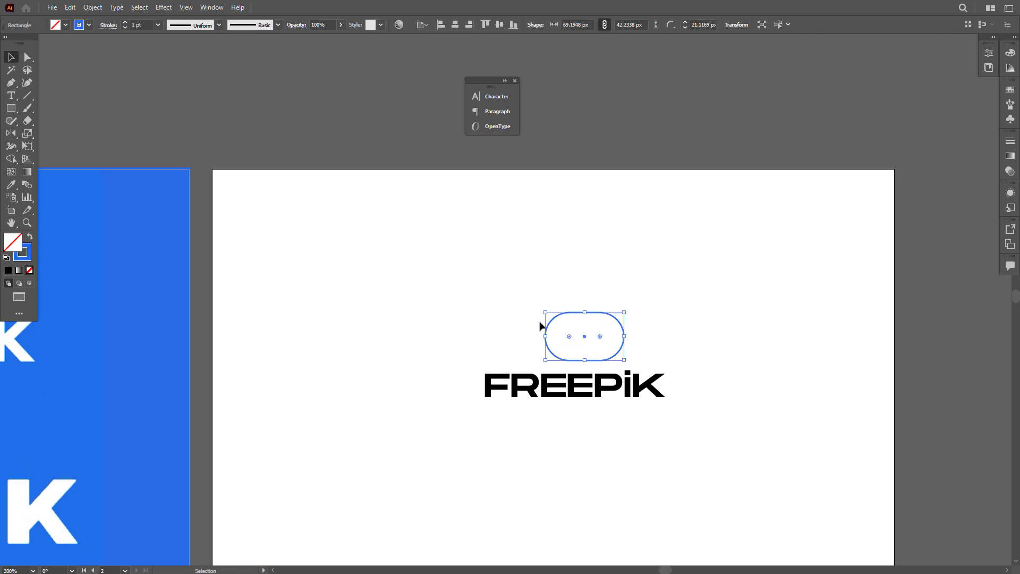
pyautogui.scroll(-2, 652, 395)
pyautogui.click(581, 421)
pyautogui.moveTo(578, 421); pyautogui.dragTo(608, 420)
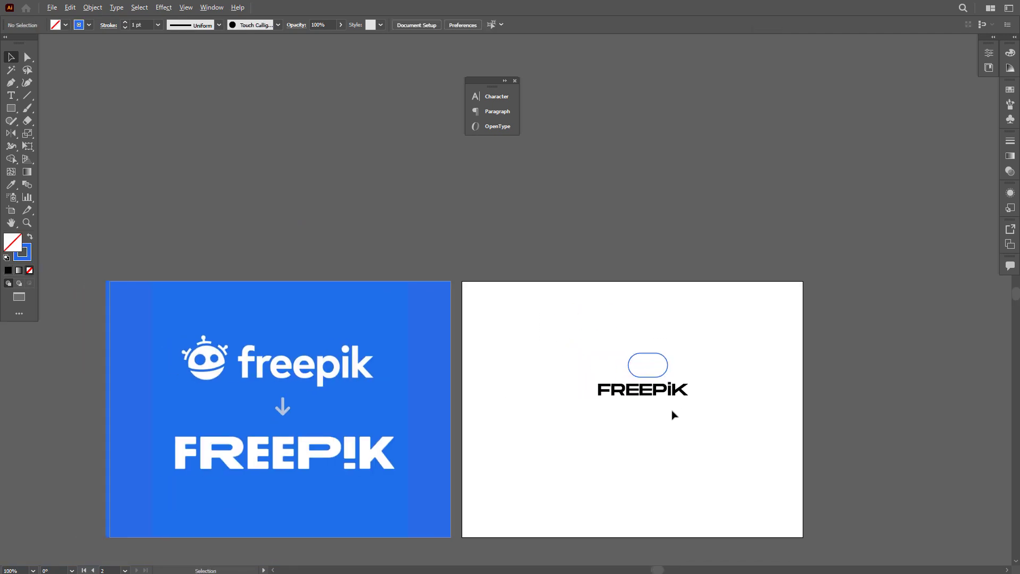
# Set the kerning of the FREEPiK text to Optical
pyautogui.scroll(1, 674, 415)
pyautogui.click(656, 391)
pyautogui.scroll(2, 656, 391)
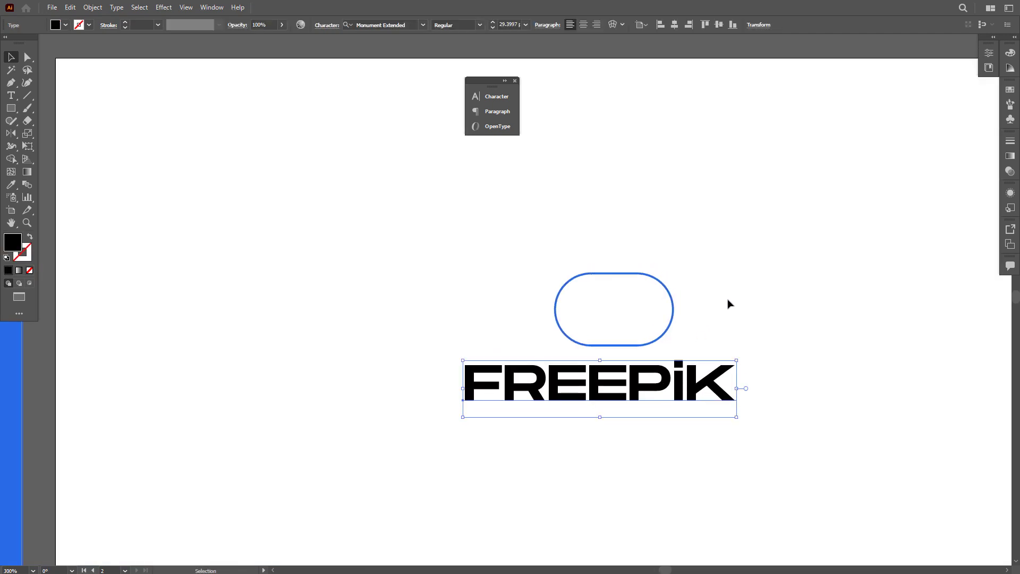
pyautogui.click(496, 97)
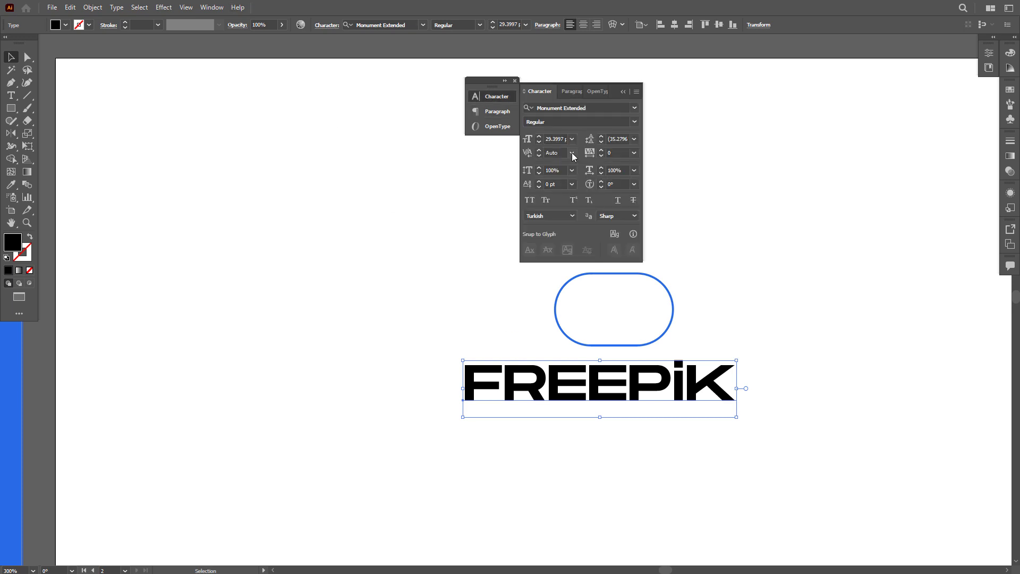
pyautogui.click(573, 154)
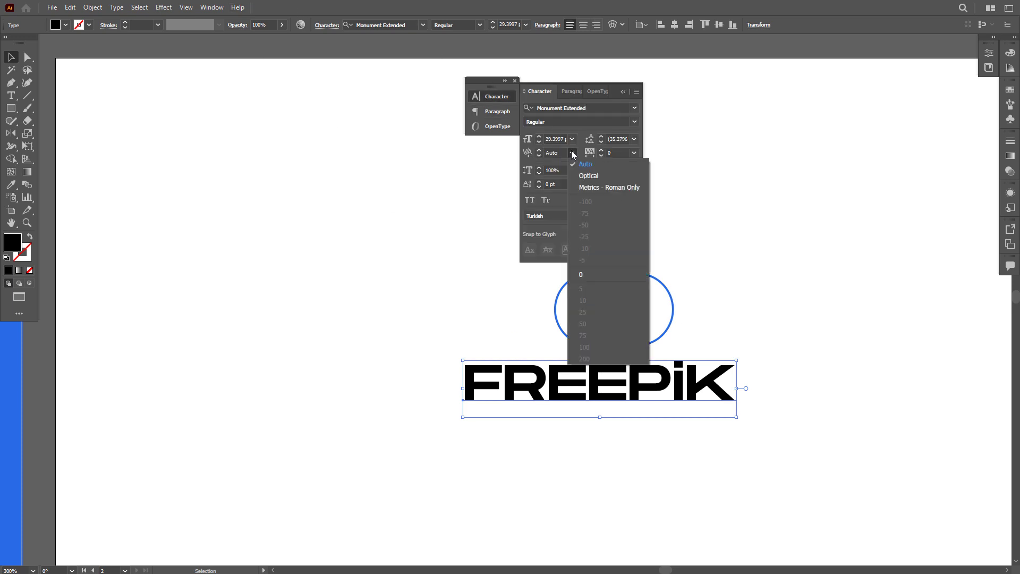
pyautogui.click(595, 176)
pyautogui.click(776, 209)
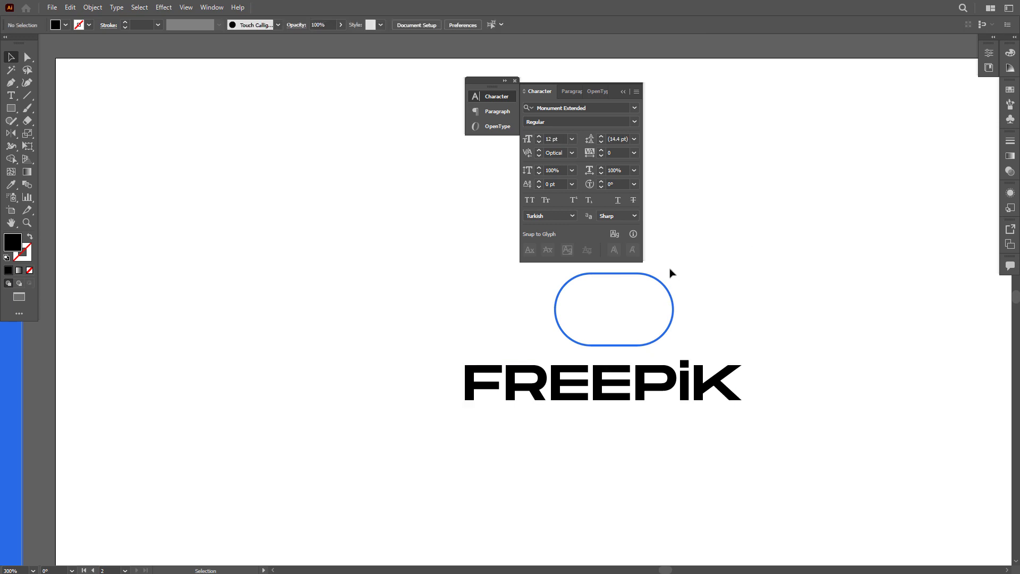
pyautogui.scroll(1, 665, 357)
pyautogui.click(624, 92)
# Examine the letter shapes and spacing of the FREEPiK wordmark up close
pyautogui.scroll(2, 592, 418)
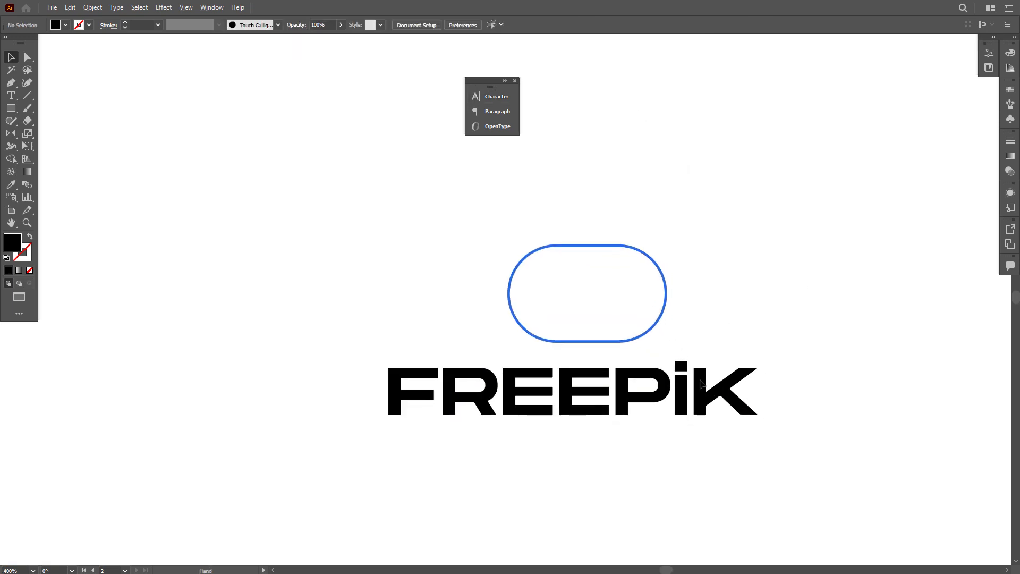
pyautogui.scroll(-2, 310, 430)
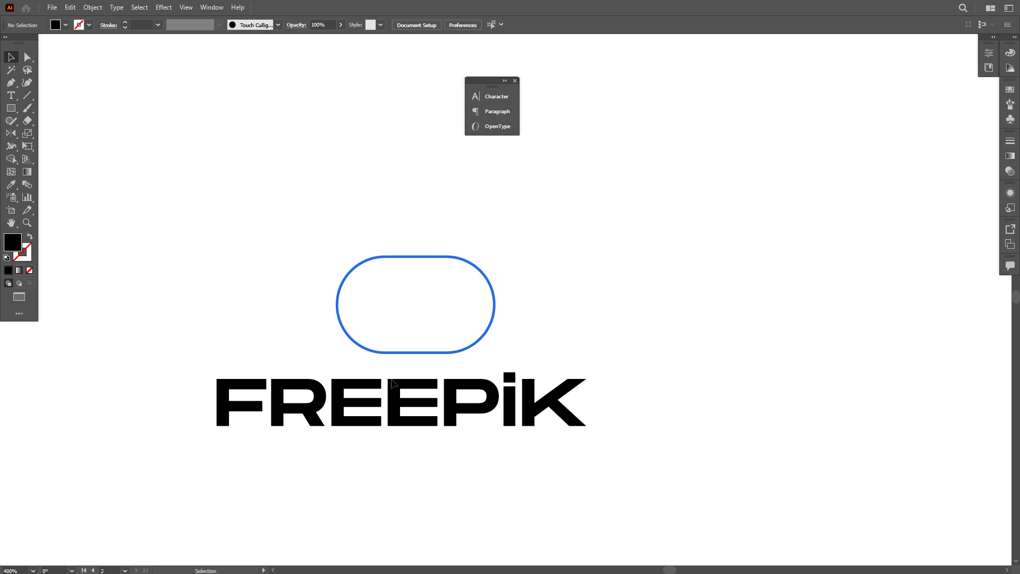
pyautogui.click(277, 391)
pyautogui.scroll(4, 276, 388)
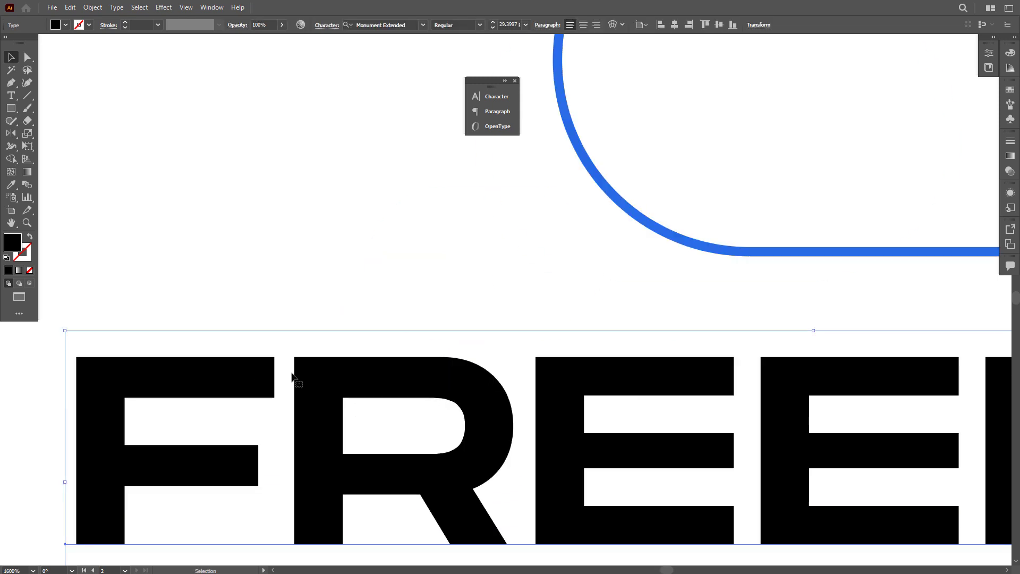
pyautogui.scroll(-1, 291, 376)
pyautogui.moveTo(744, 394); pyautogui.dragTo(590, 396)
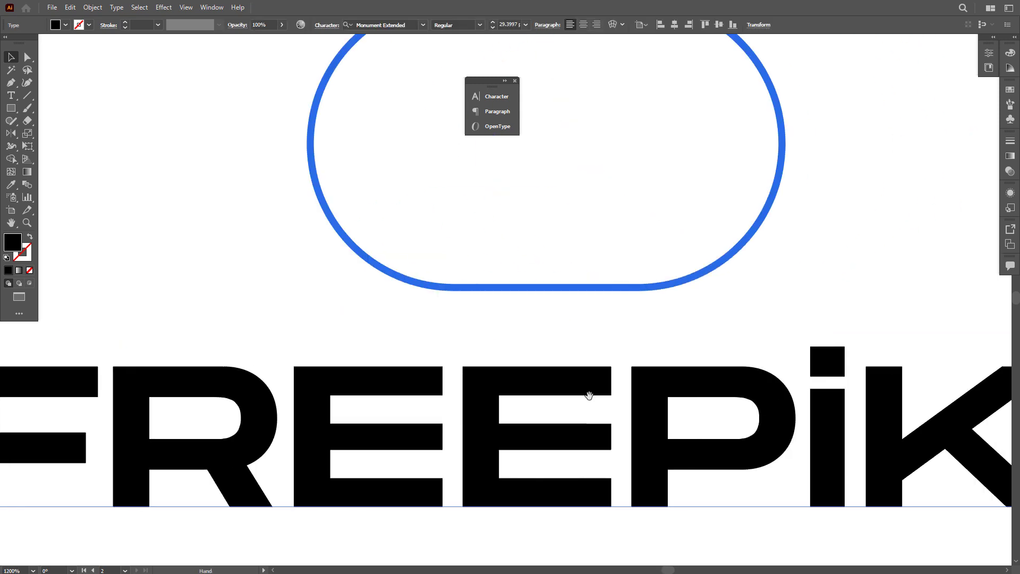
pyautogui.scroll(-2, 590, 396)
pyautogui.click(818, 361)
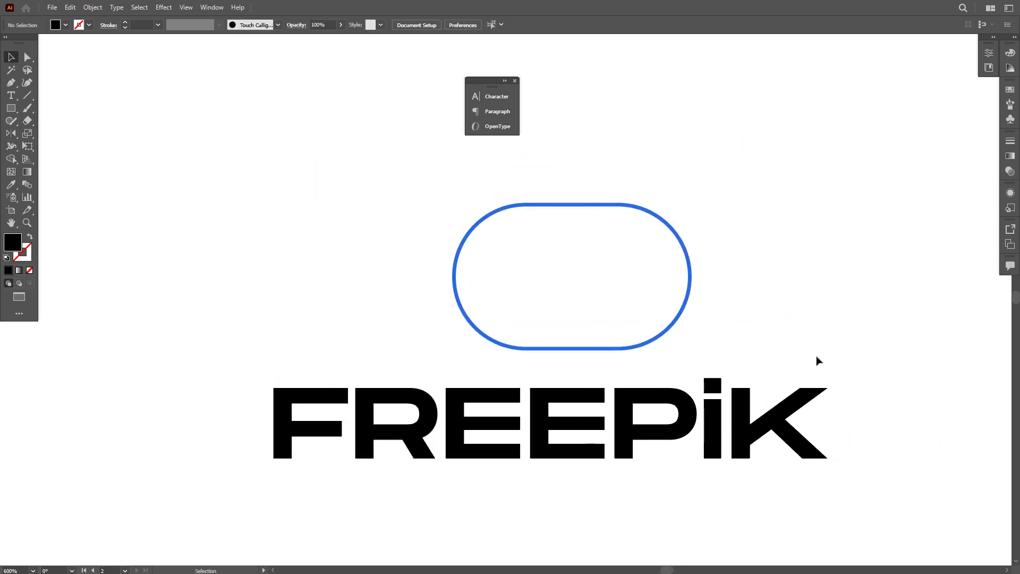
# Compare the thickness of the FREEPiK letter strokes with the pill outline above them
pyautogui.scroll(-2, 707, 444)
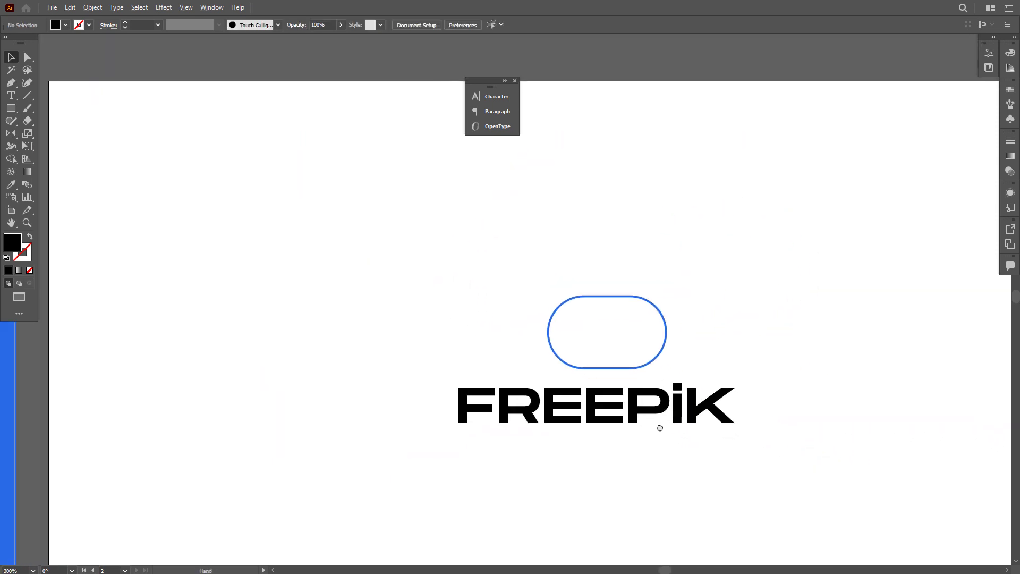
pyautogui.scroll(1, 657, 442)
pyautogui.scroll(3, 510, 401)
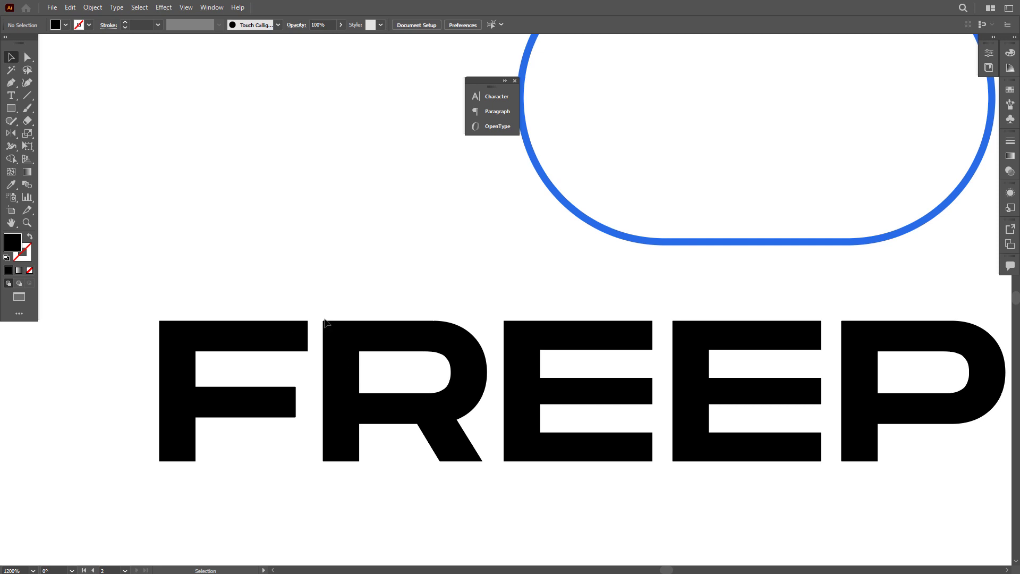
pyautogui.hscroll(4, 537, 433)
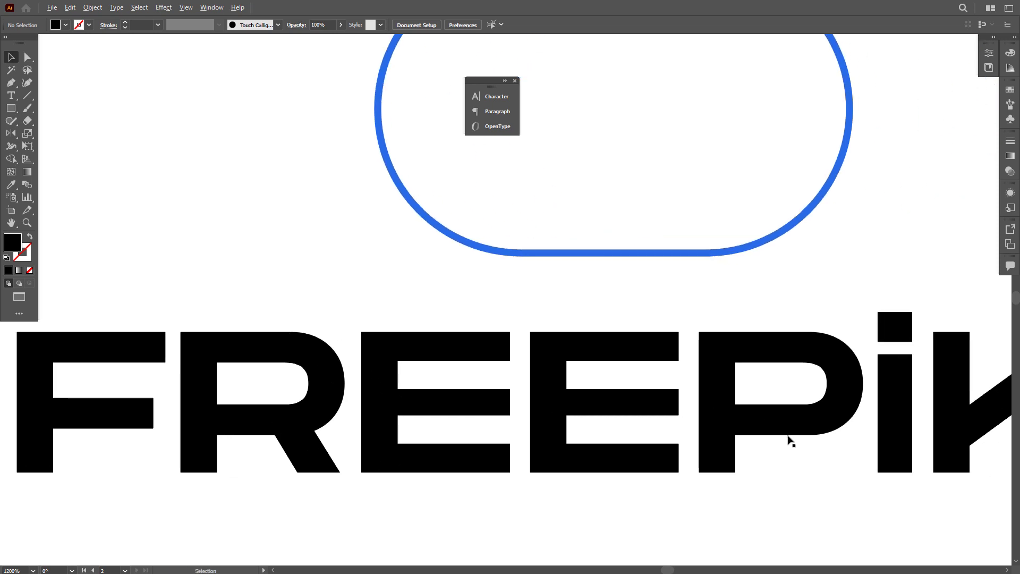
pyautogui.scroll(-1, 790, 437)
pyautogui.hscroll(2, 971, 414)
pyautogui.scroll(-2, 613, 406)
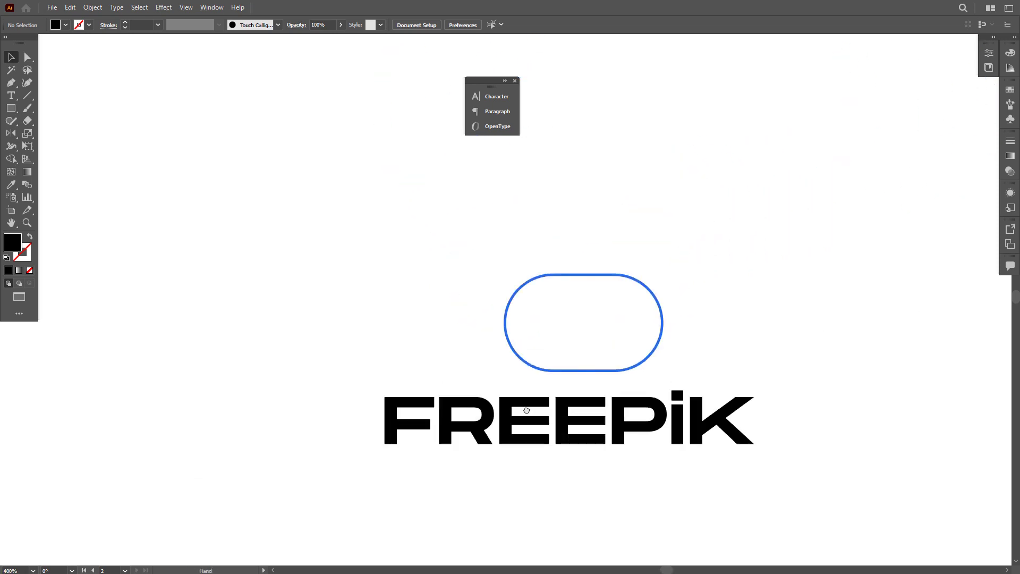
pyautogui.moveTo(573, 330); pyautogui.dragTo(574, 331)
pyautogui.click(845, 371)
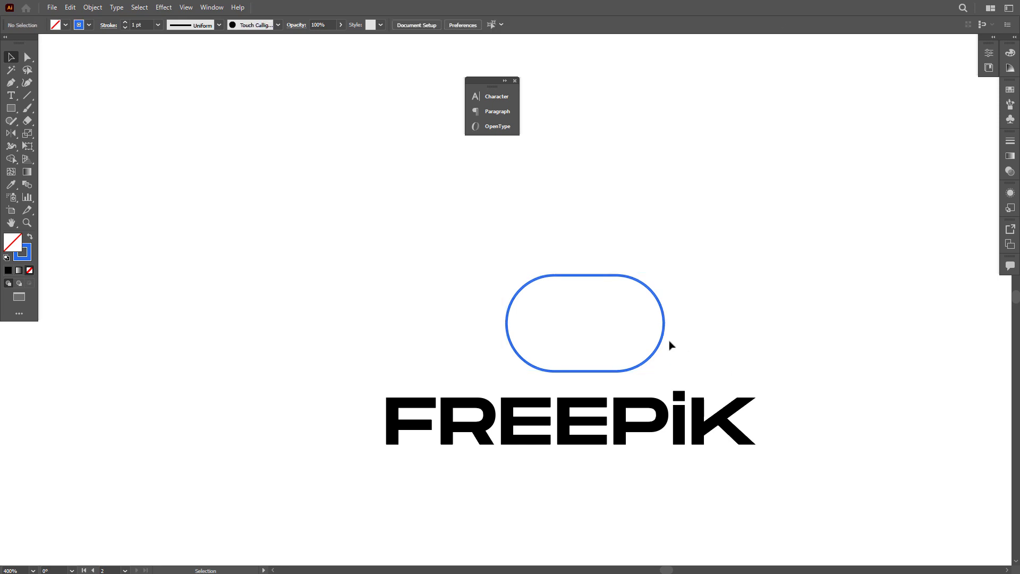
pyautogui.moveTo(742, 332); pyautogui.dragTo(546, 309)
pyautogui.scroll(-5, 627, 383)
pyautogui.scroll(1, 621, 374)
# Thicken the blue pill outline's stroke to 5 pt
pyautogui.click(565, 381)
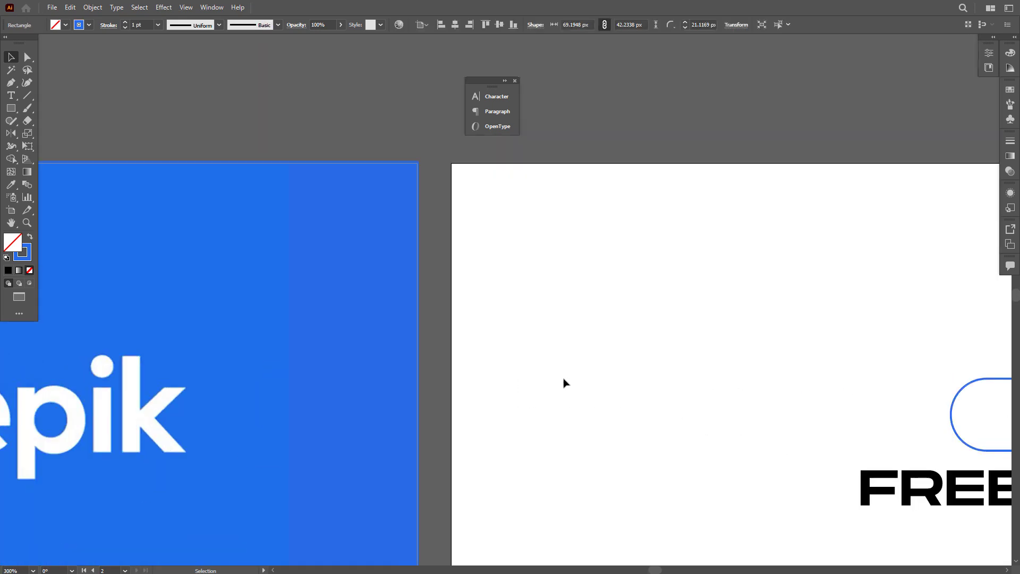
pyautogui.moveTo(813, 401); pyautogui.dragTo(693, 353)
pyautogui.scroll(2, 570, 392)
pyautogui.click(496, 384)
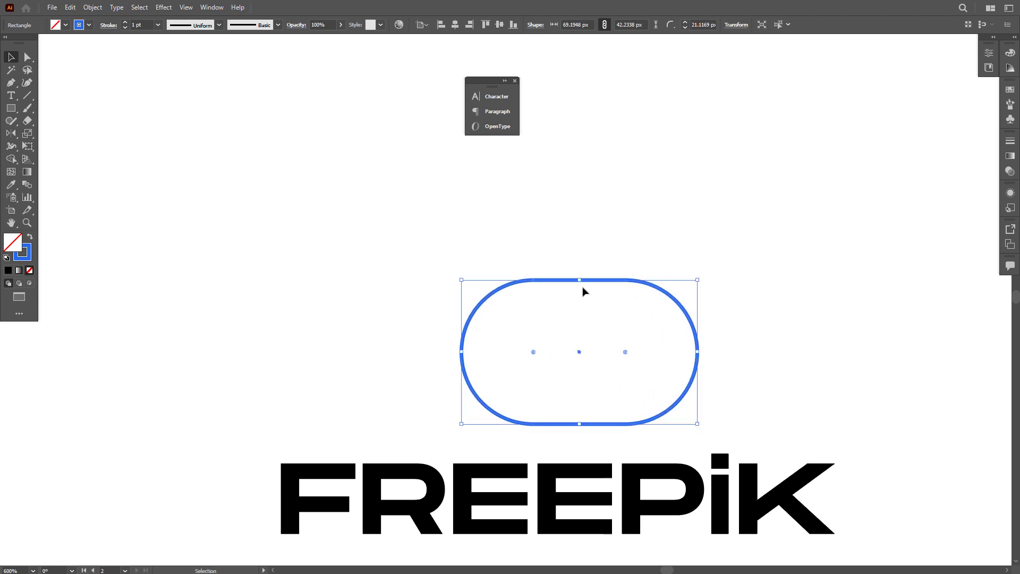
pyautogui.click(125, 23)
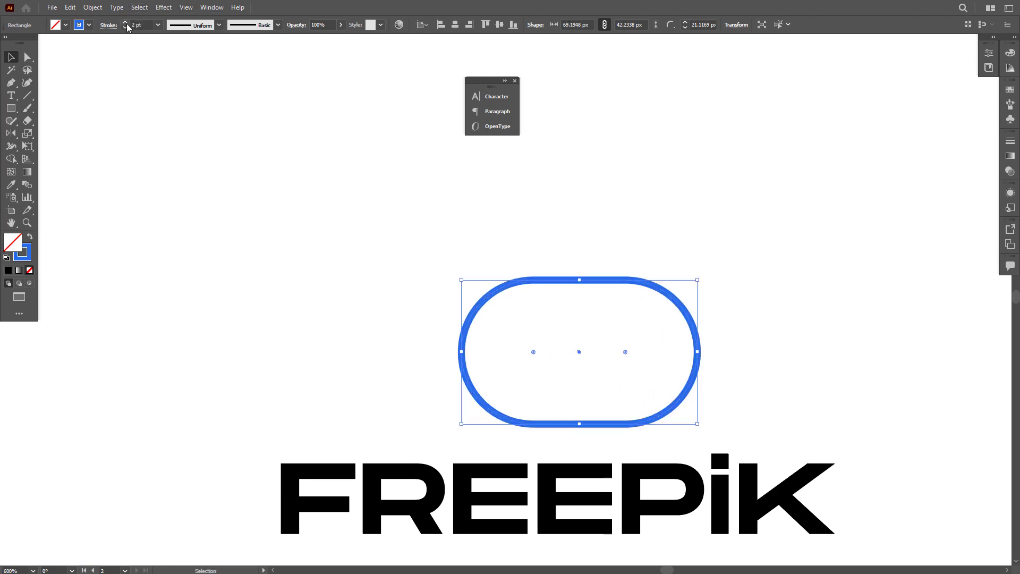
pyautogui.click(125, 22)
pyautogui.click(125, 23)
pyautogui.click(125, 22)
# Draw a gauge rectangle of about 6.4 × 4.1 px over the second E's middle bar and move it onto the pill's lower edge
pyautogui.click(537, 497)
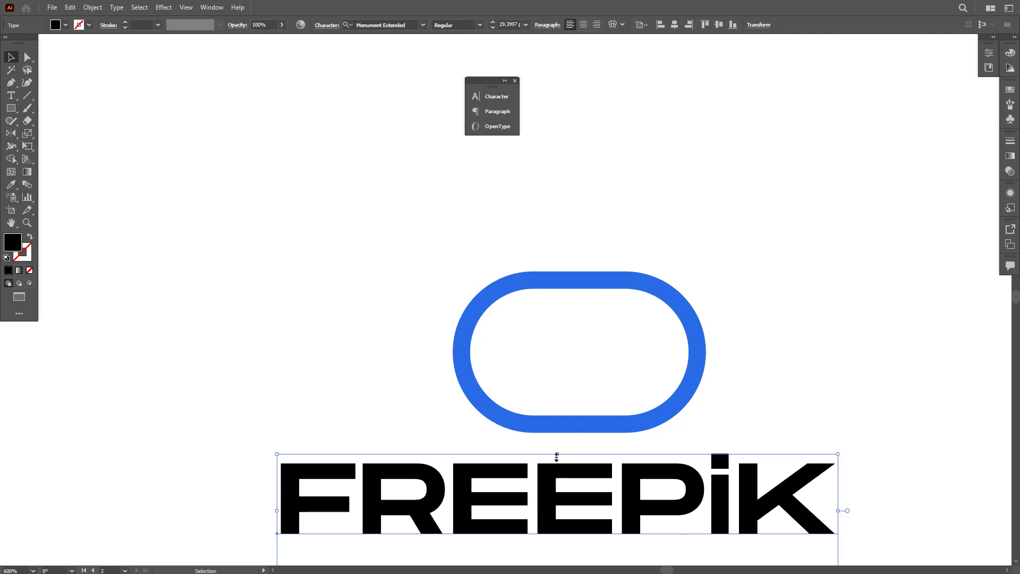
pyautogui.scroll(2, 563, 454)
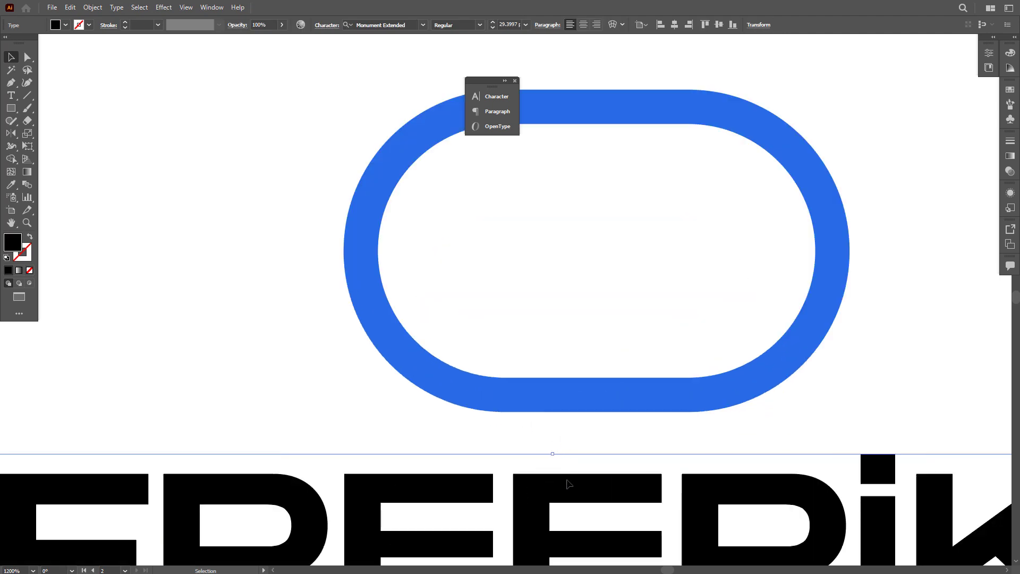
pyautogui.moveTo(566, 482); pyautogui.dragTo(576, 453)
pyautogui.moveTo(553, 477); pyautogui.dragTo(607, 484)
pyautogui.click(11, 108)
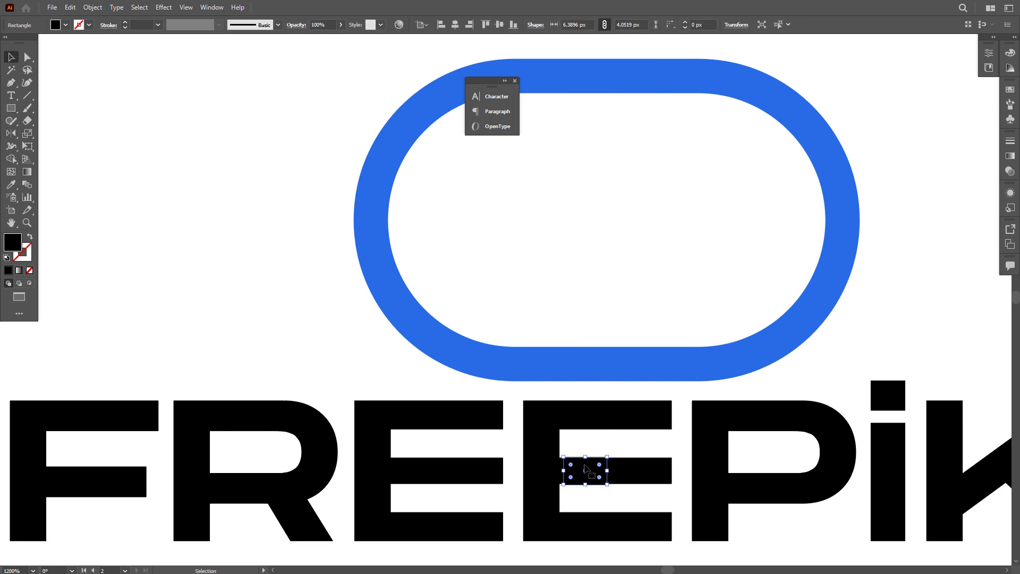
pyautogui.moveTo(588, 394); pyautogui.dragTo(593, 361)
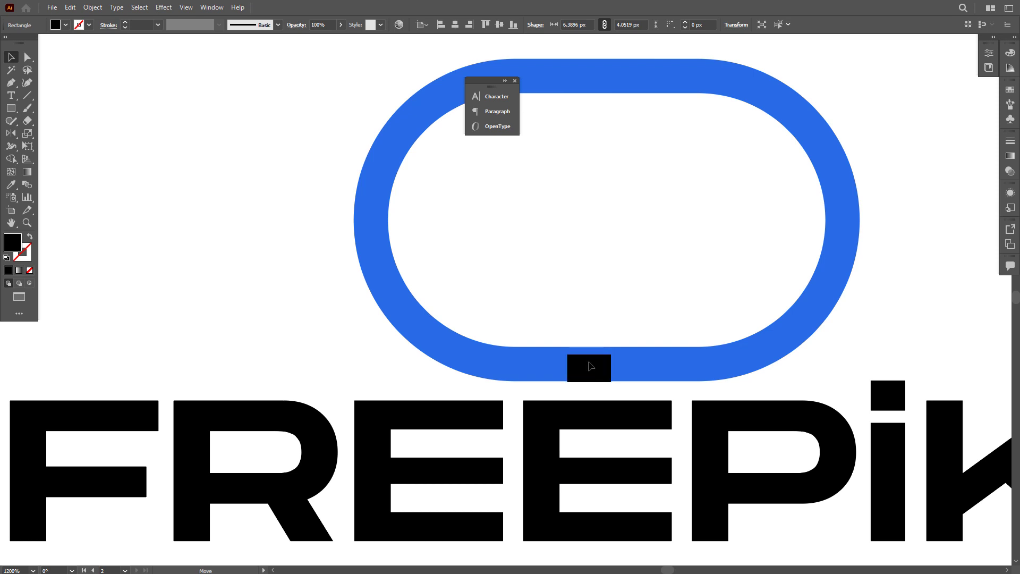
# Set the pill outline's stroke to 4 pt and delete the black gauge rectangle
pyautogui.click(656, 378)
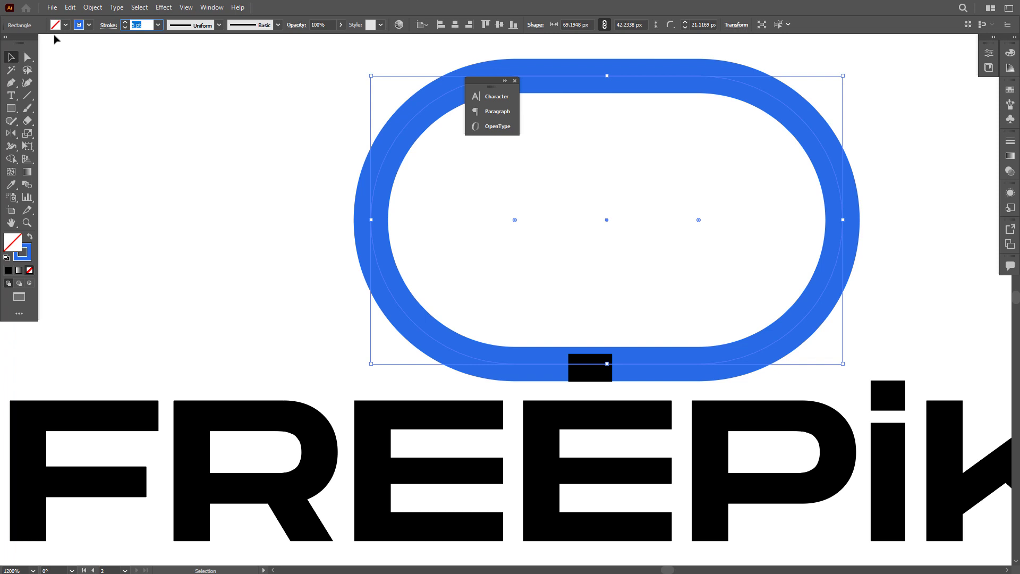
pyautogui.write('4')
pyautogui.press('Return')
pyautogui.scroll(2, 594, 316)
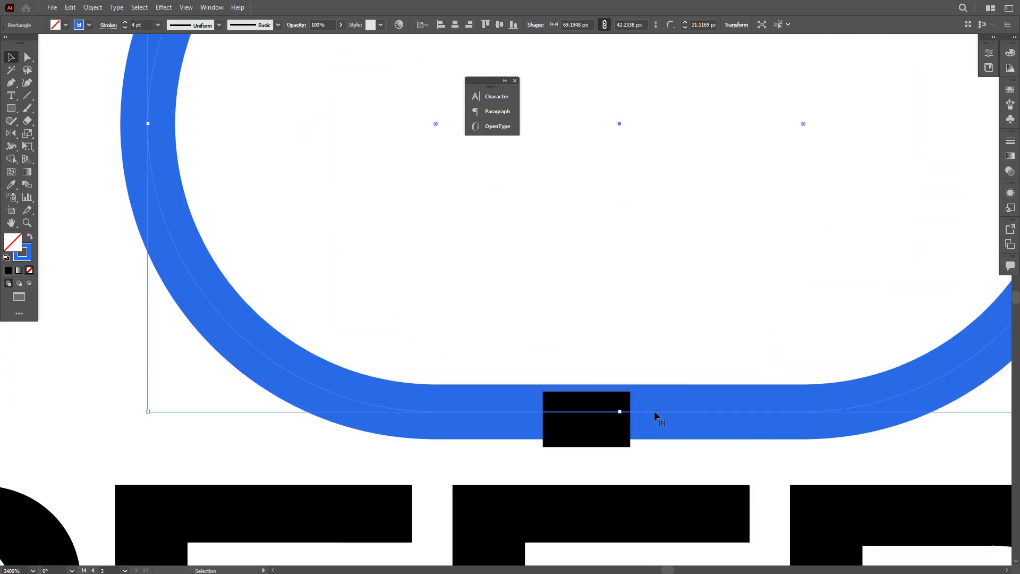
pyautogui.scroll(-2, 652, 419)
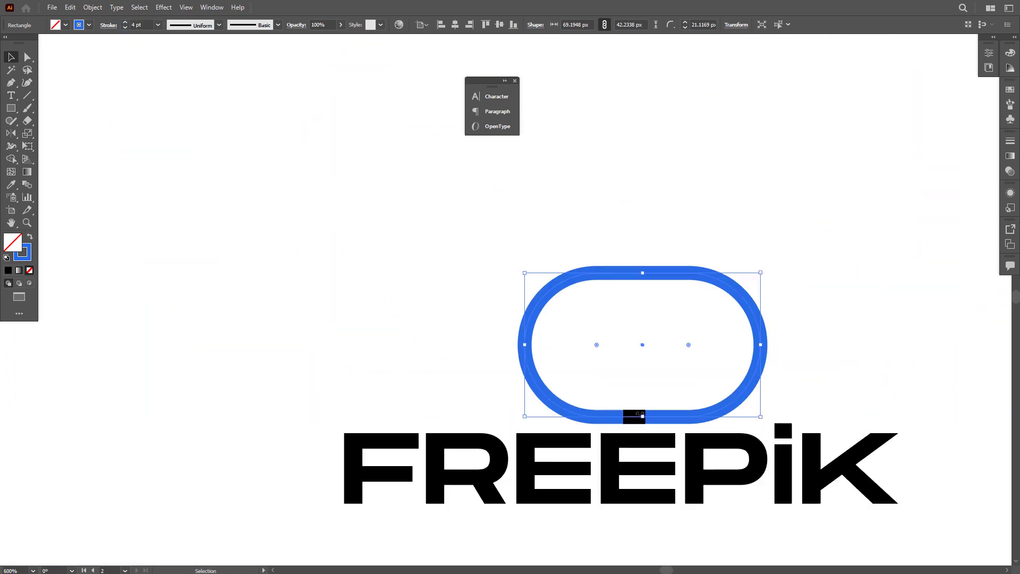
pyautogui.click(638, 404)
pyautogui.click(633, 417)
pyautogui.press('Delete')
# Expand the pill outline's fill and stroke into a filled blue shape
pyautogui.moveTo(831, 338); pyautogui.dragTo(720, 270)
pyautogui.click(94, 7)
pyautogui.click(140, 131)
pyautogui.press('Return')
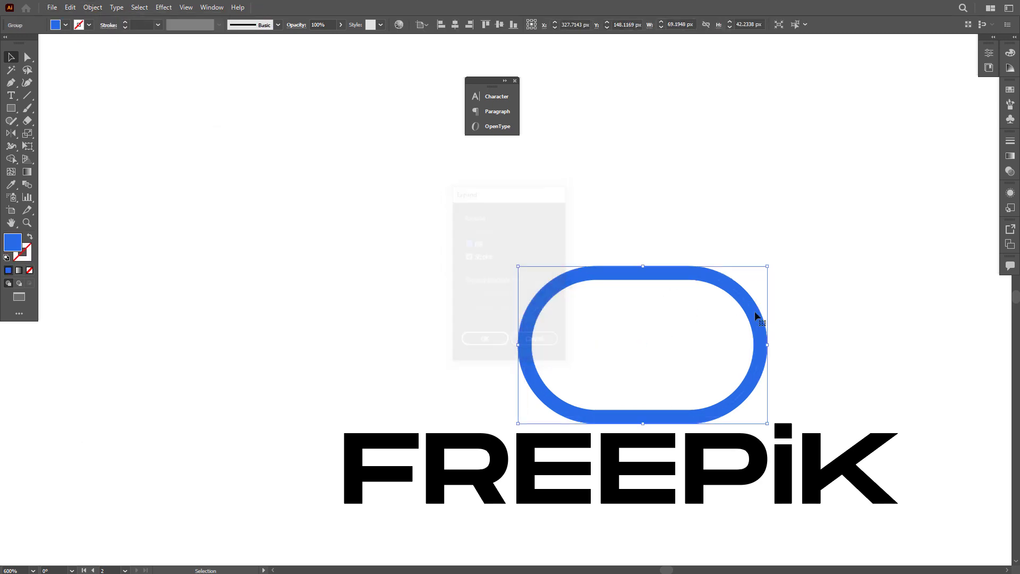
# Scale the expanded pill ring down to about half its size and place it close above the FREEPiK wordmark
pyautogui.moveTo(771, 348); pyautogui.dragTo(615, 392)
pyautogui.click(714, 375)
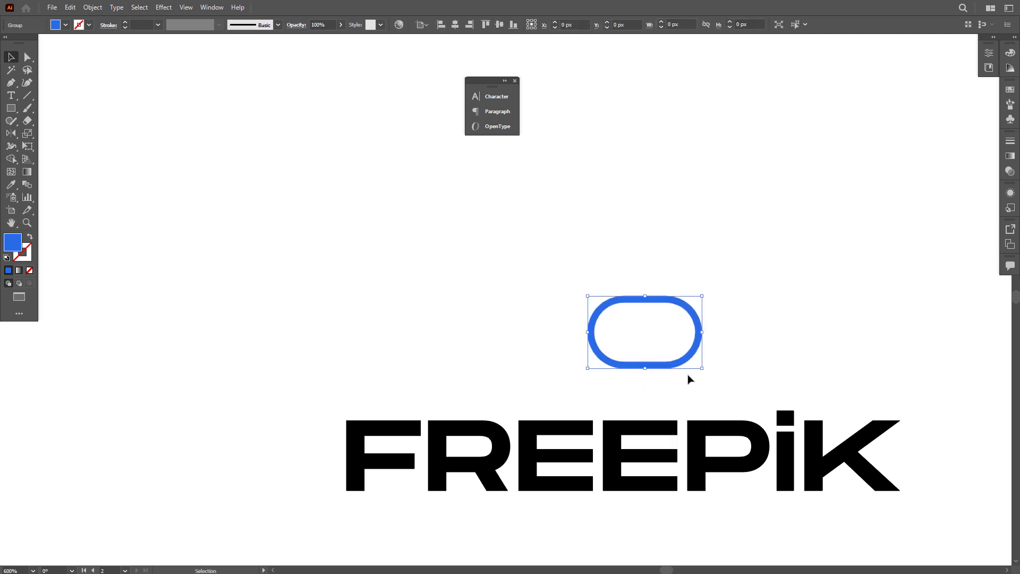
pyautogui.scroll(-3, 723, 375)
pyautogui.moveTo(766, 365); pyautogui.dragTo(736, 376)
pyautogui.click(736, 375)
pyautogui.scroll(3, 662, 359)
pyautogui.moveTo(683, 438); pyautogui.dragTo(638, 464)
pyautogui.click(805, 408)
pyautogui.scroll(-3, 811, 412)
pyautogui.scroll(3, 849, 420)
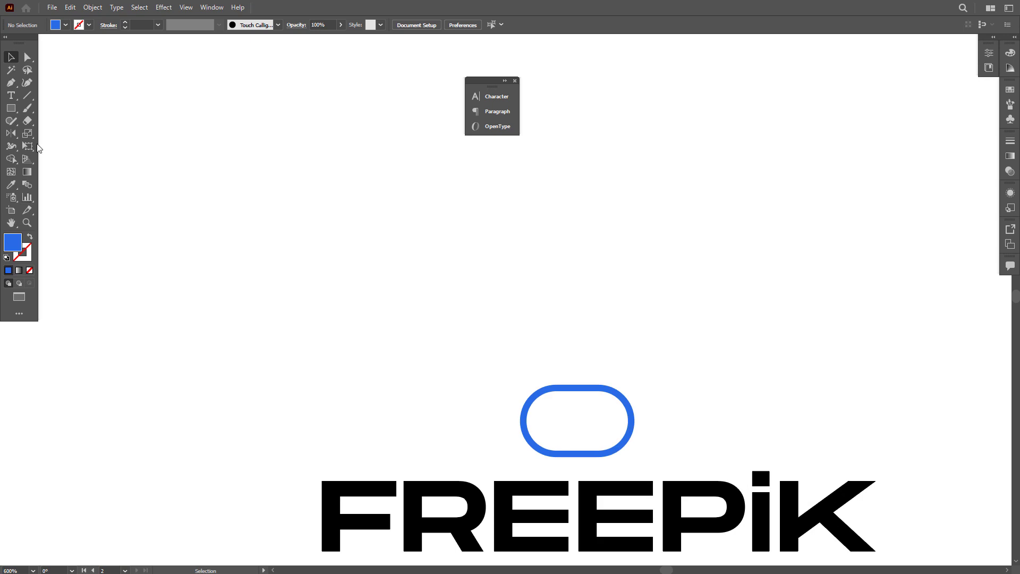
# Draw two solid blue circles with the Ellipse tool as eyes inside the pill ring
pyautogui.moveTo(10, 110); pyautogui.dragTo(57, 134)
pyautogui.scroll(-5, 398, 360)
pyautogui.moveTo(352, 407); pyautogui.dragTo(635, 405)
pyautogui.scroll(5, 761, 401)
pyautogui.scroll(2, 558, 352)
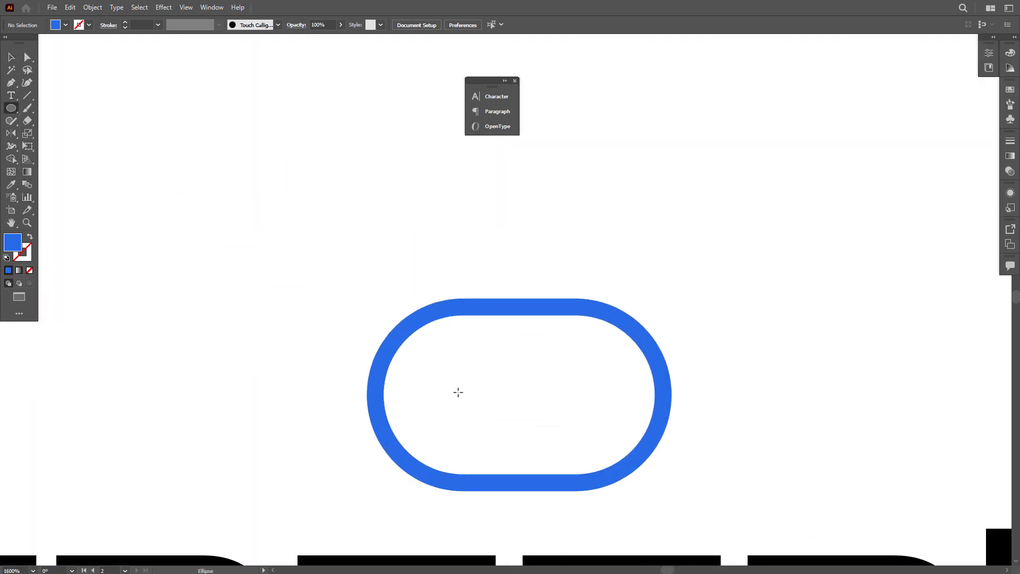
pyautogui.moveTo(453, 396)
pyautogui.mouseDown()
pyautogui.moveTo(488, 362)
pyautogui.moveTo(468, 399)
pyautogui.moveTo(590, 417)
pyautogui.mouseUp()
pyautogui.press('v')
pyautogui.click(745, 412)
pyautogui.scroll(-5, 745, 412)
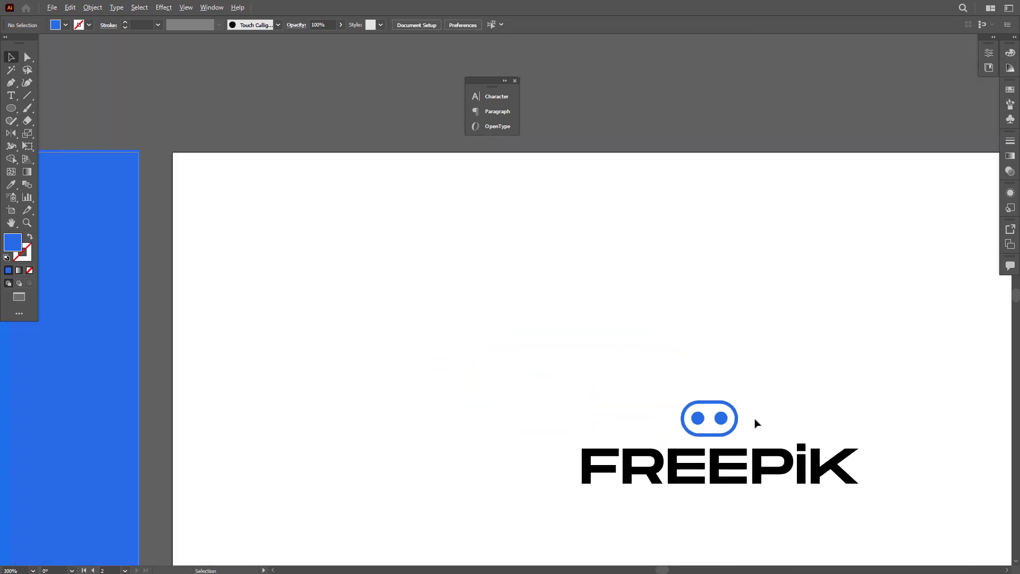
# Flatten the pill to about 33 × 18 px with a thicker outline and shrink the two eyes to fit inside
pyautogui.scroll(-2, 765, 428)
pyautogui.scroll(6, 786, 430)
pyautogui.scroll(-3, 638, 372)
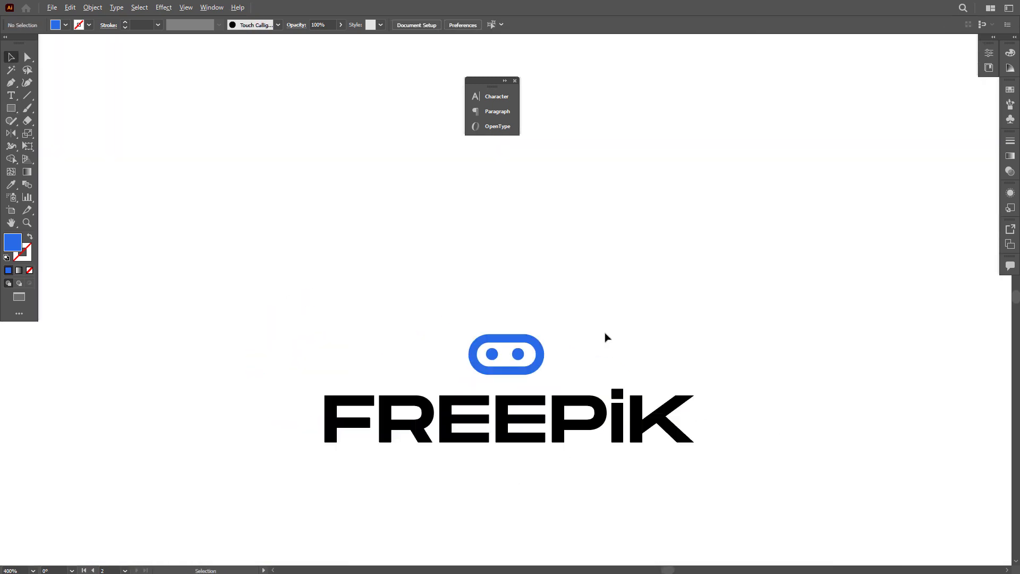
pyautogui.scroll(2, 608, 338)
pyautogui.scroll(-3, 579, 353)
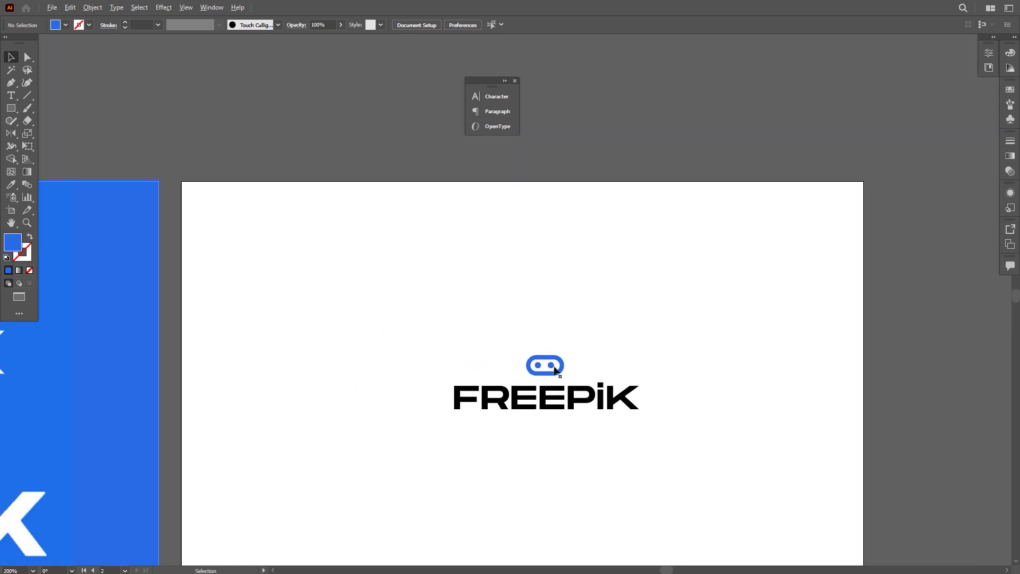
# Ungroup the blue pill symbol above the wordmark
pyautogui.scroll(5, 534, 367)
pyautogui.click(534, 368)
pyautogui.rightClick(562, 360)
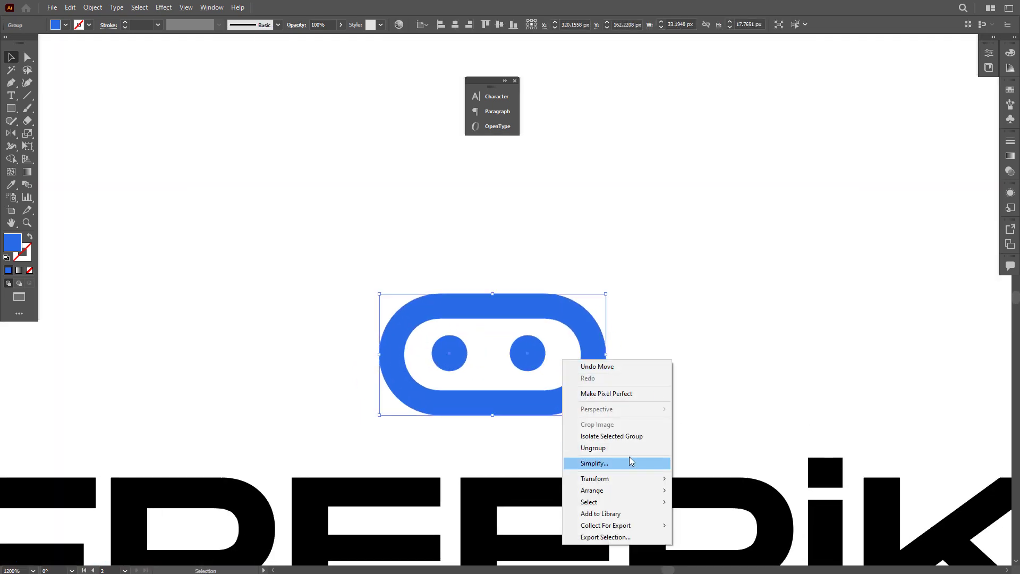
pyautogui.click(627, 448)
pyautogui.click(710, 415)
pyautogui.scroll(-5, 619, 416)
pyautogui.scroll(4, 620, 412)
pyautogui.scroll(3, 526, 389)
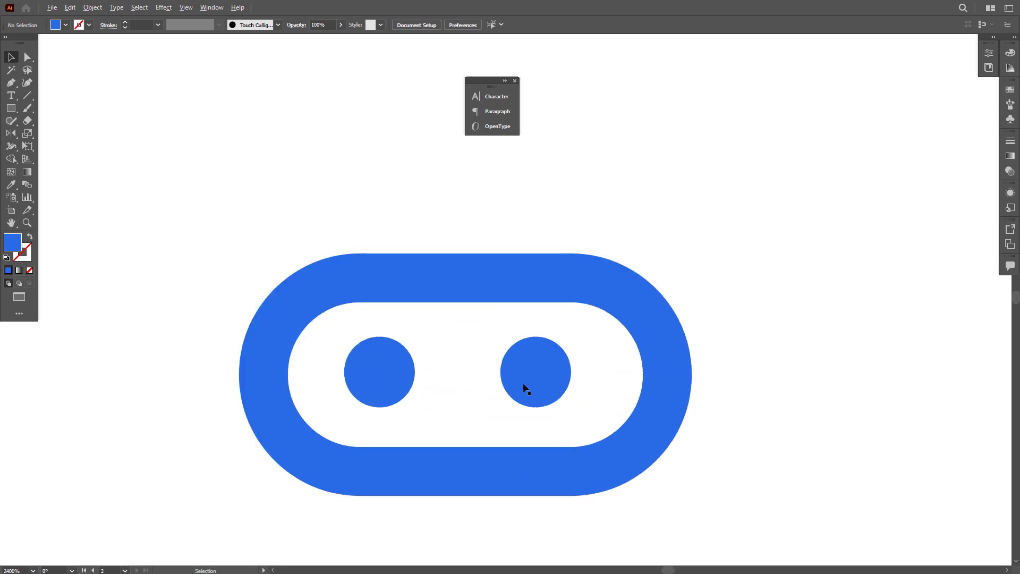
# Shift the two eyes slightly to the right inside the pill
pyautogui.click(526, 388)
pyautogui.moveTo(539, 376); pyautogui.dragTo(549, 378)
pyautogui.scroll(-4, 549, 378)
pyautogui.click(698, 390)
pyautogui.scroll(-5, 697, 390)
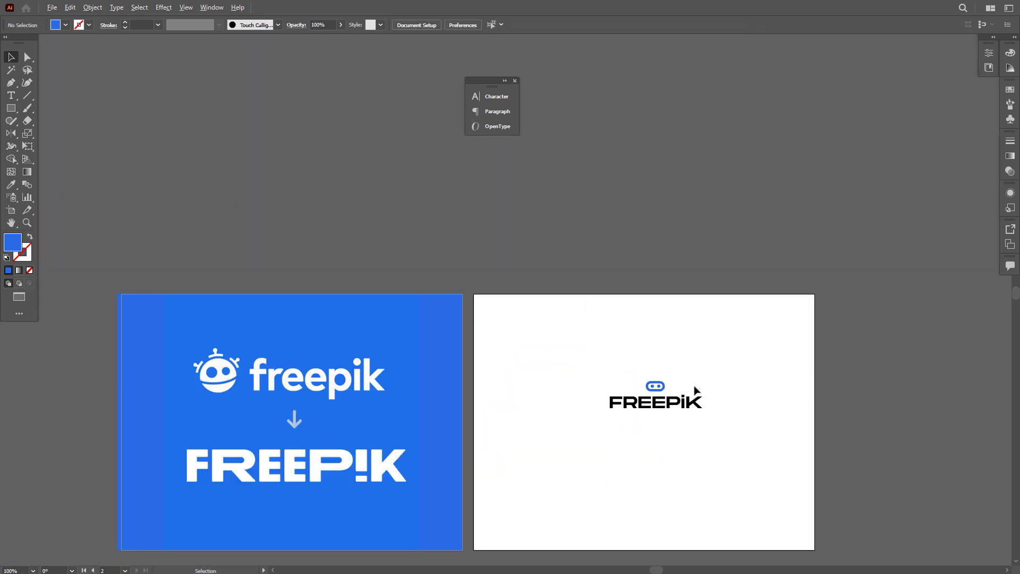
# Shift the eyes farther towards the pill's right end for a sideways look
pyautogui.scroll(10, 691, 388)
pyautogui.moveTo(440, 256); pyautogui.dragTo(471, 252)
pyautogui.click(804, 319)
pyautogui.scroll(-4, 819, 324)
pyautogui.click(884, 319)
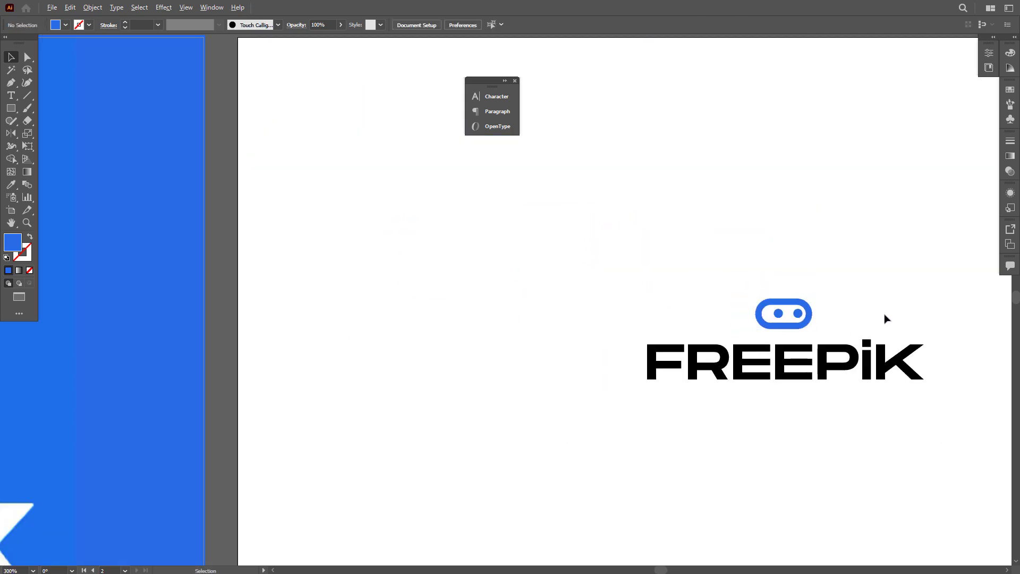
# Shift both eyes back left so they sit only slightly right of the pill's centre
pyautogui.scroll(-2, 889, 318)
pyautogui.scroll(6, 911, 317)
pyautogui.scroll(2, 318, 345)
pyautogui.moveTo(395, 347); pyautogui.dragTo(371, 346)
pyautogui.click(687, 348)
pyautogui.scroll(-4, 696, 363)
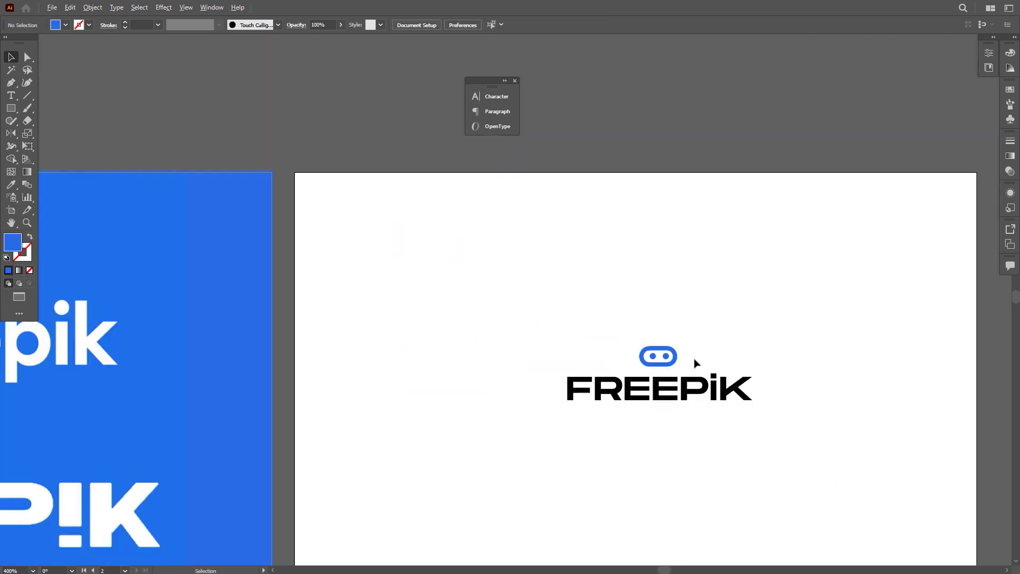
pyautogui.scroll(5, 691, 362)
pyautogui.click(611, 358)
pyautogui.scroll(3, 621, 359)
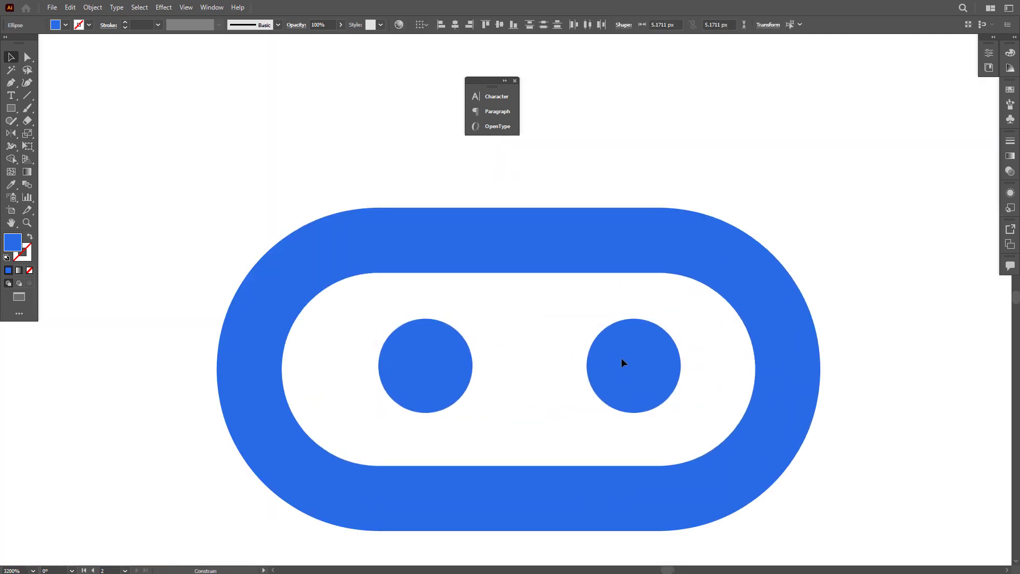
pyautogui.scroll(-5, 620, 359)
pyautogui.scroll(-3, 659, 390)
# Recolour the FREEPiK wordmark with the blue sampled from the pill symbol
pyautogui.click(801, 485)
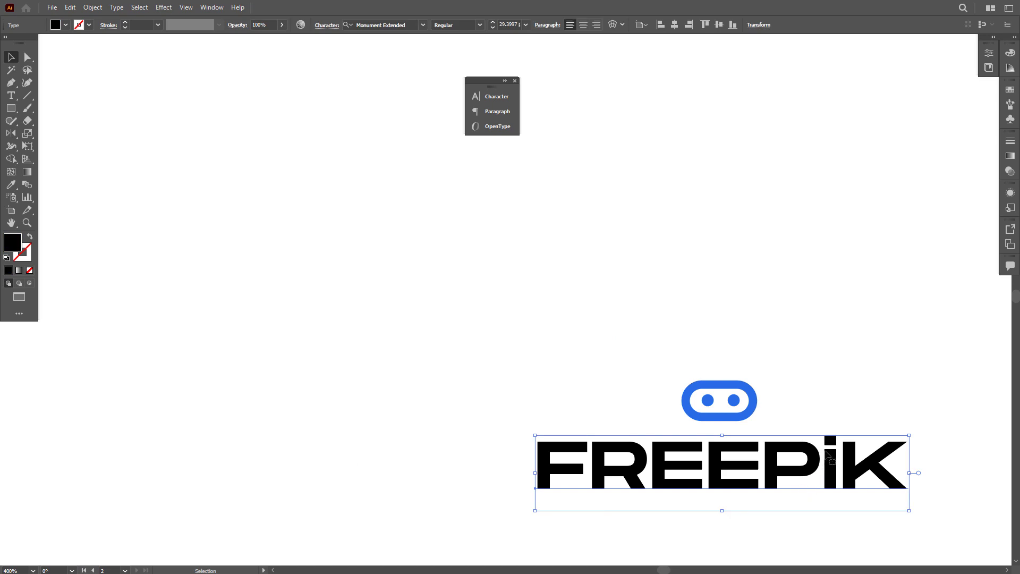
pyautogui.press('i')
pyautogui.click(751, 393)
pyautogui.scroll(-3, 777, 364)
pyautogui.press('v')
pyautogui.click(822, 351)
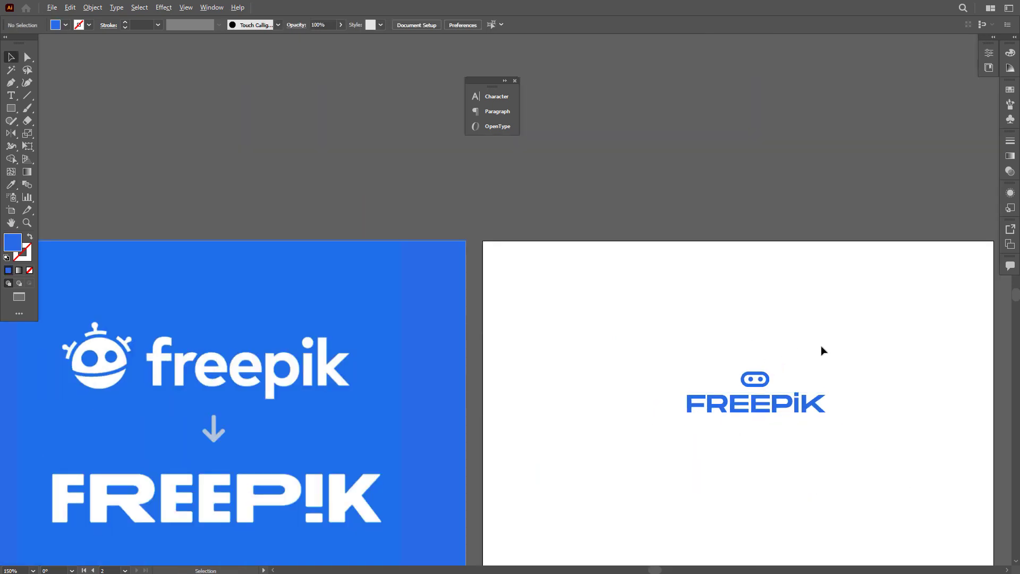
# Scale the FREEPiK wordmark down slightly to about 161 px wide
pyautogui.scroll(-2, 738, 360)
pyautogui.scroll(6, 765, 362)
pyautogui.click(656, 443)
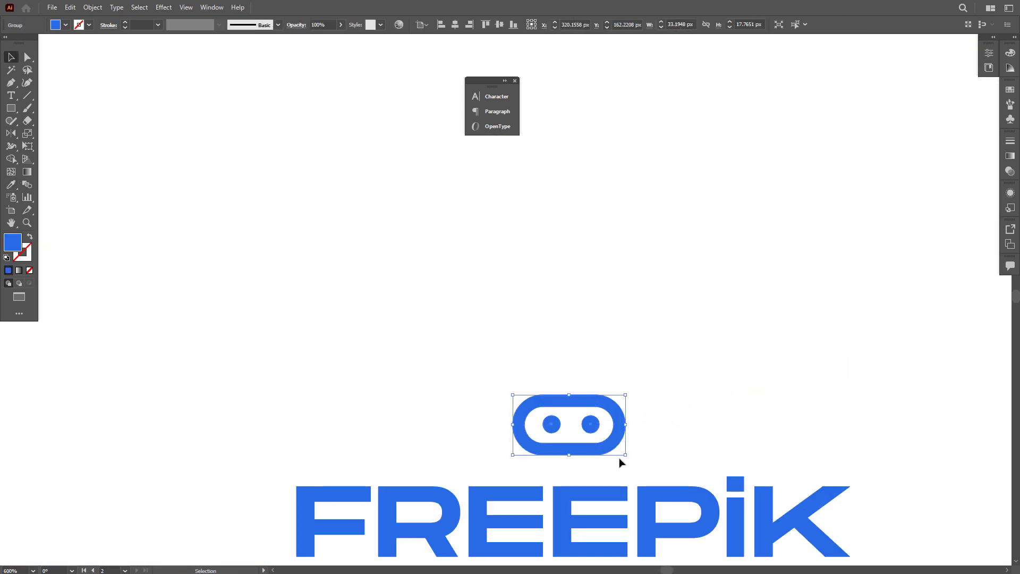
pyautogui.scroll(-2, 620, 463)
pyautogui.click(649, 440)
pyautogui.moveTo(862, 458); pyautogui.dragTo(854, 458)
pyautogui.click(863, 391)
pyautogui.scroll(-2, 861, 392)
pyautogui.hscroll(3, 644, 388)
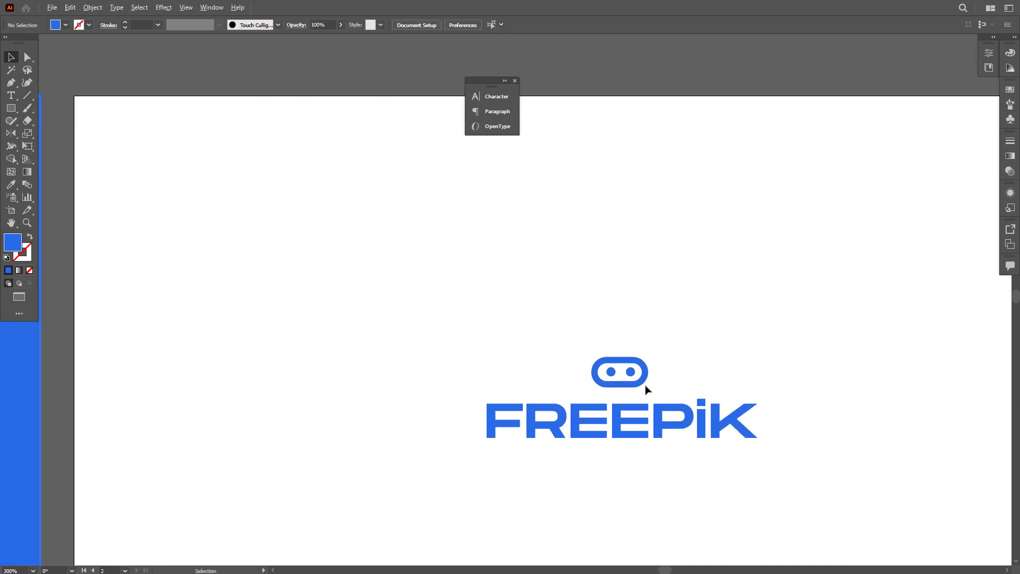
# Align the pill symbol and the FREEPiK wordmark on a common horizontal centre
pyautogui.scroll(-1, 654, 390)
pyautogui.press('a')
pyautogui.moveTo(456, 324); pyautogui.dragTo(787, 456)
pyautogui.press('v')
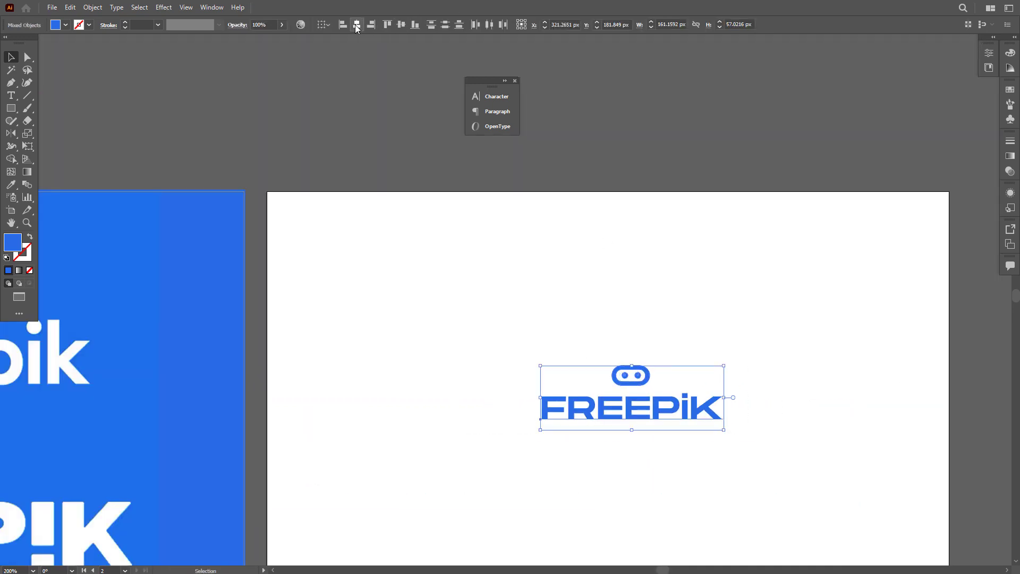
pyautogui.click(357, 25)
pyautogui.click(670, 247)
pyautogui.scroll(-3, 701, 277)
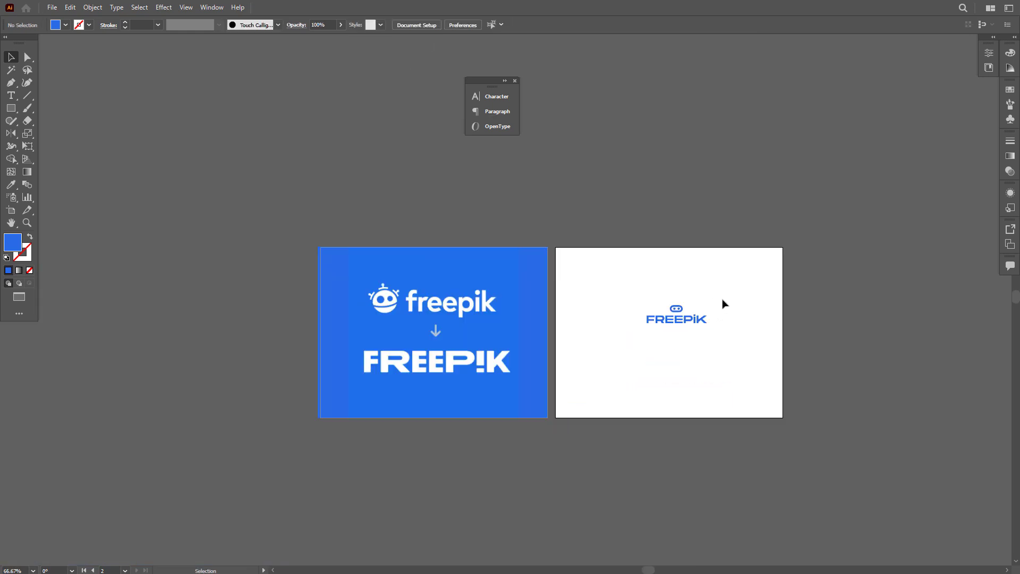
pyautogui.moveTo(735, 311); pyautogui.dragTo(700, 337)
pyautogui.scroll(1, 652, 375)
pyautogui.moveTo(682, 386); pyautogui.dragTo(668, 391)
pyautogui.scroll(1, 667, 391)
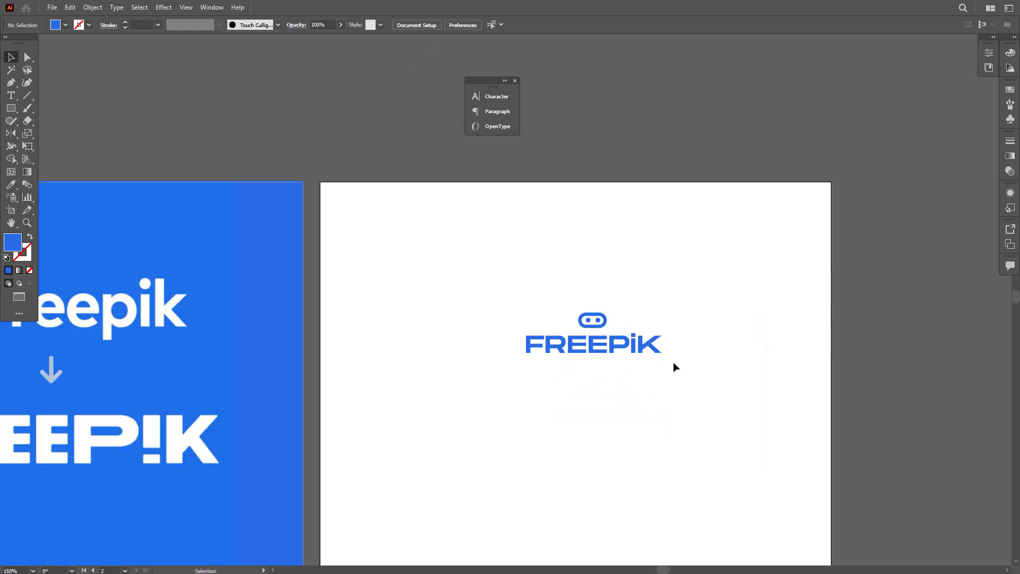
# Compare the assembled pill-and-wordmark logo with the reference logos on the neighbouring artboard
pyautogui.click(631, 343)
pyautogui.moveTo(631, 344); pyautogui.dragTo(587, 266)
pyautogui.click(633, 358)
pyautogui.scroll(-4, 644, 340)
pyautogui.hotkey('ctrl', 'z')
pyautogui.scroll(3, 590, 362)
pyautogui.click(592, 367)
pyautogui.scroll(1, 678, 335)
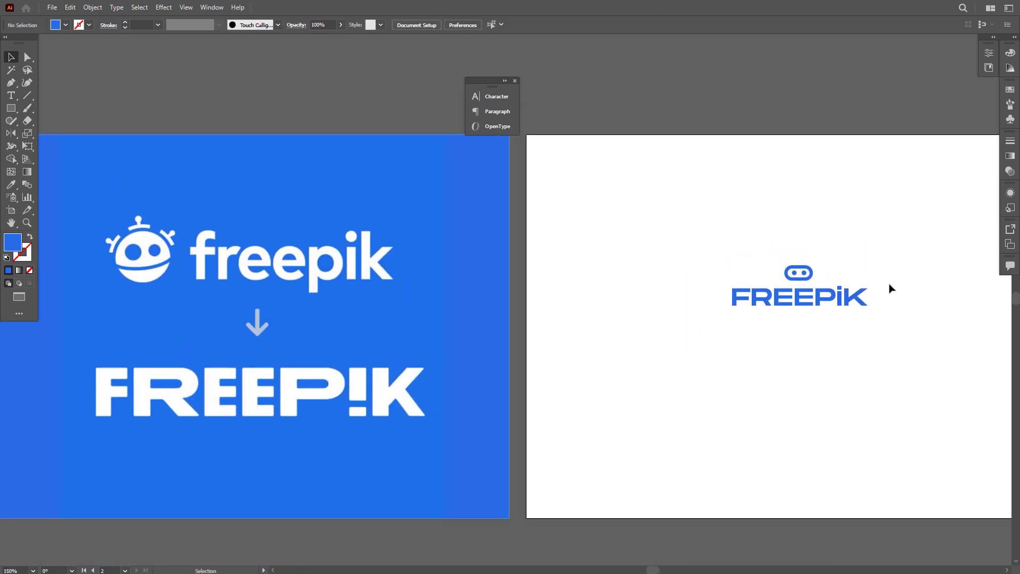
pyautogui.scroll(2, 869, 265)
pyautogui.scroll(-3, 809, 296)
pyautogui.moveTo(829, 315); pyautogui.dragTo(672, 409)
pyautogui.scroll(3, 672, 407)
pyautogui.moveTo(604, 400); pyautogui.dragTo(649, 393)
pyautogui.scroll(-2, 644, 390)
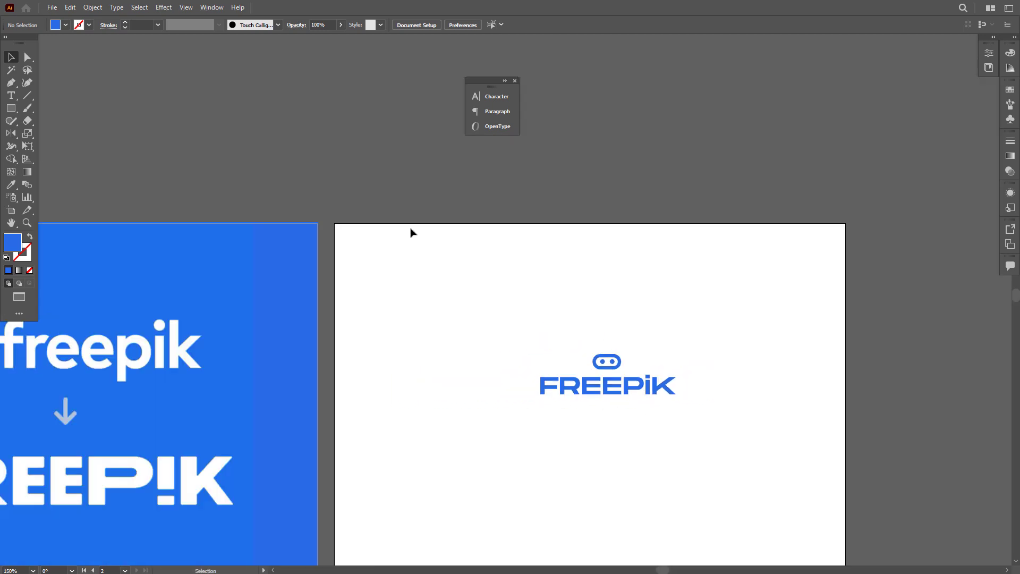
# Draw a full-width blue rectangle about 600 × 171 px from the upper edge of the white logo artboard
pyautogui.moveTo(360, 271); pyautogui.dragTo(297, 259)
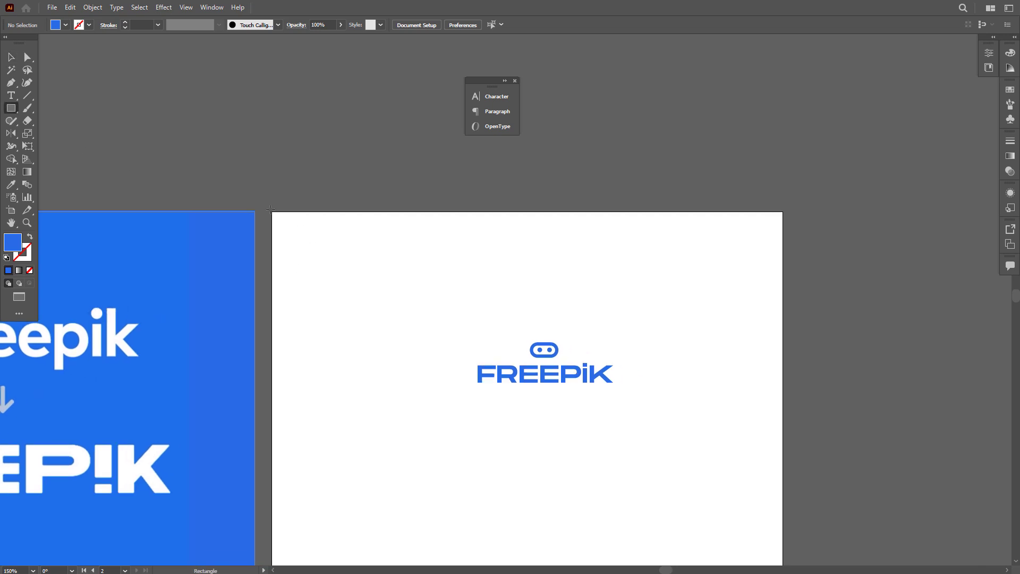
pyautogui.moveTo(273, 212); pyautogui.dragTo(783, 357)
pyautogui.scroll(-3, 719, 357)
pyautogui.press('v')
pyautogui.scroll(2, 667, 326)
pyautogui.moveTo(671, 323); pyautogui.dragTo(635, 253)
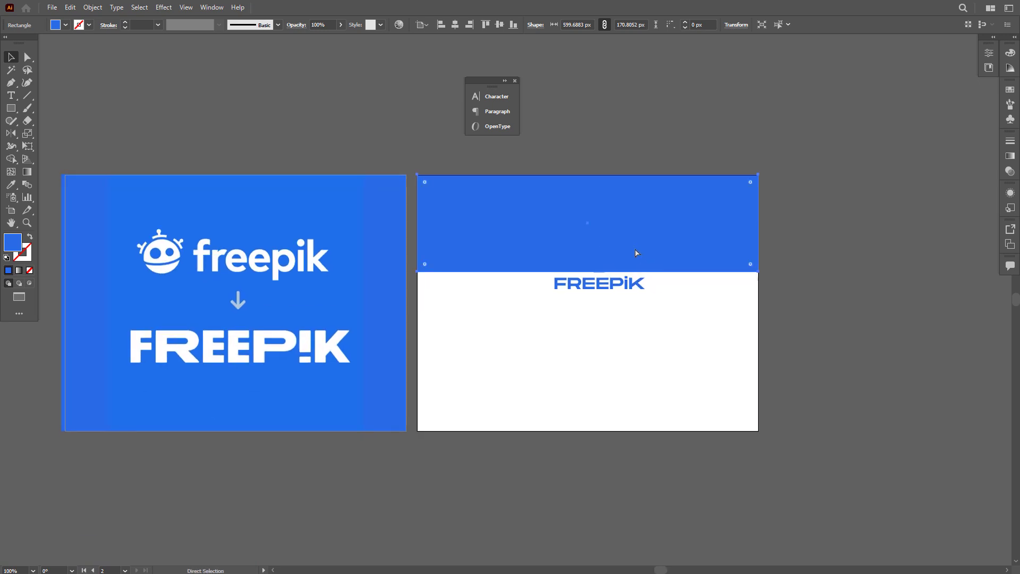
# Stack two copies of the blue rectangle beneath it and shrink all three bands to fit the artboard's height
pyautogui.moveTo(645, 309); pyautogui.dragTo(646, 333)
pyautogui.hotkey('ctrl', 'd')
pyautogui.keyDown('shift'); pyautogui.click(620, 321); pyautogui.keyUp('shift')
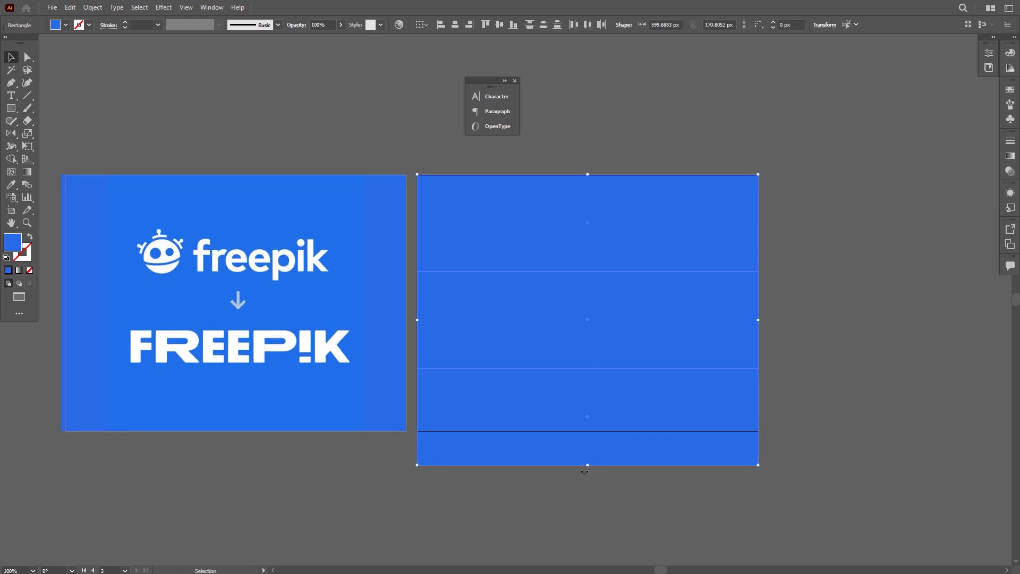
pyautogui.moveTo(590, 466); pyautogui.dragTo(591, 432)
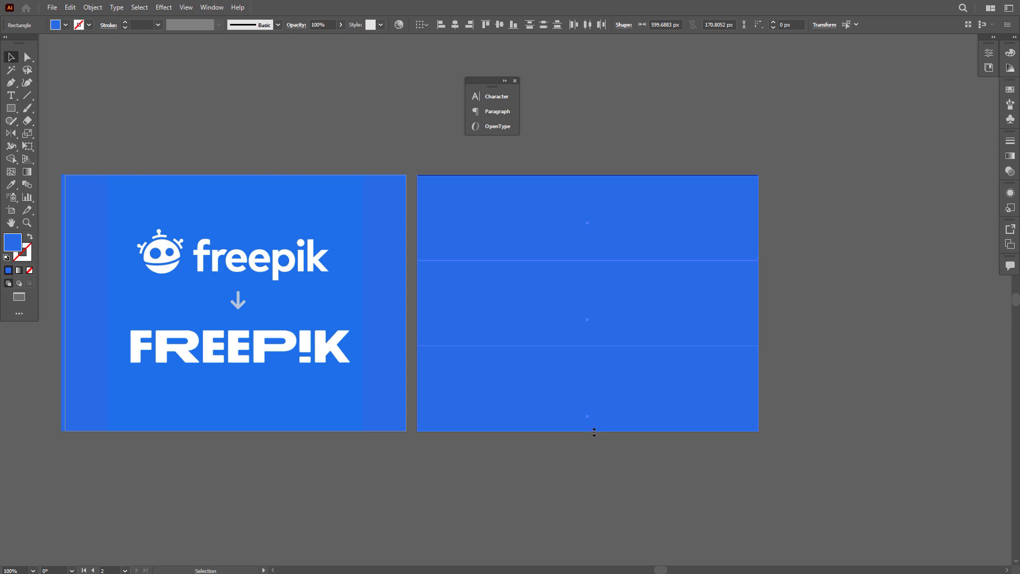
# Send the three blue bands to the back, behind the logo
pyautogui.rightClick(623, 355)
pyautogui.moveTo(686, 294)
pyautogui.click(780, 328)
pyautogui.click(839, 333)
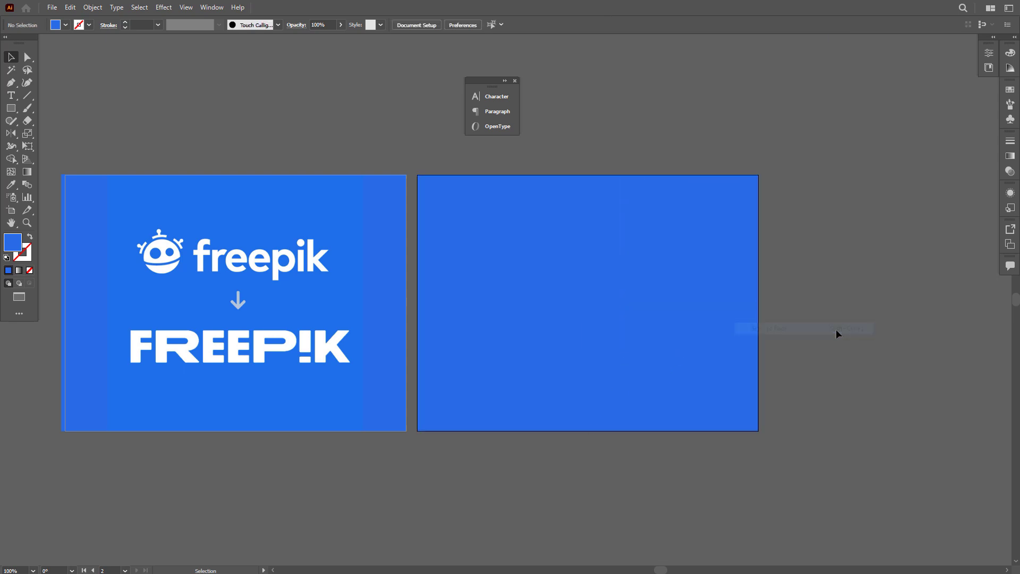
# Recolour the middle band white, sampled from the reference freepik lettering, and make the lowest band black
pyautogui.click(712, 315)
pyautogui.press('o')
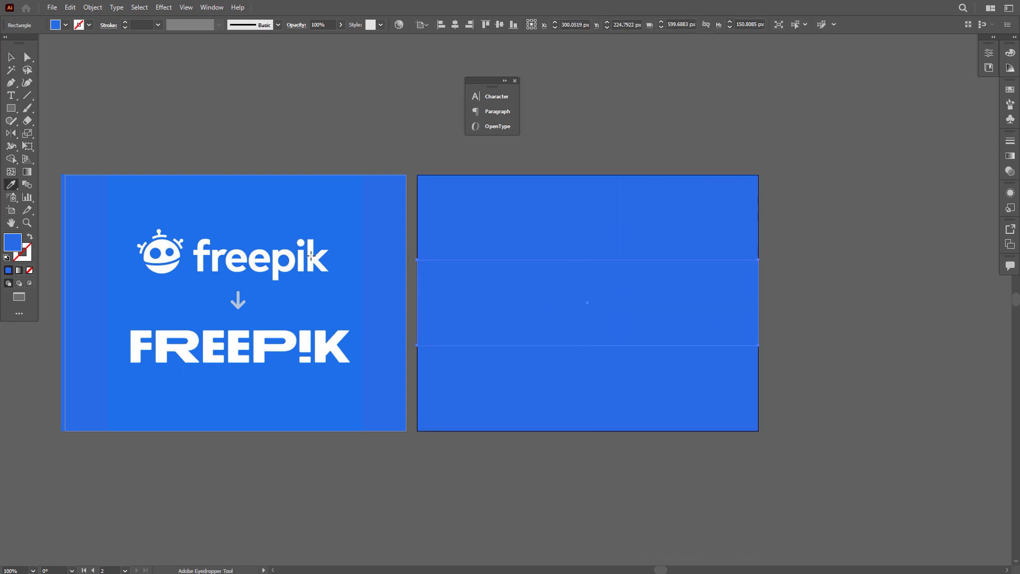
pyautogui.click(311, 256)
pyautogui.press('v')
pyautogui.click(529, 420)
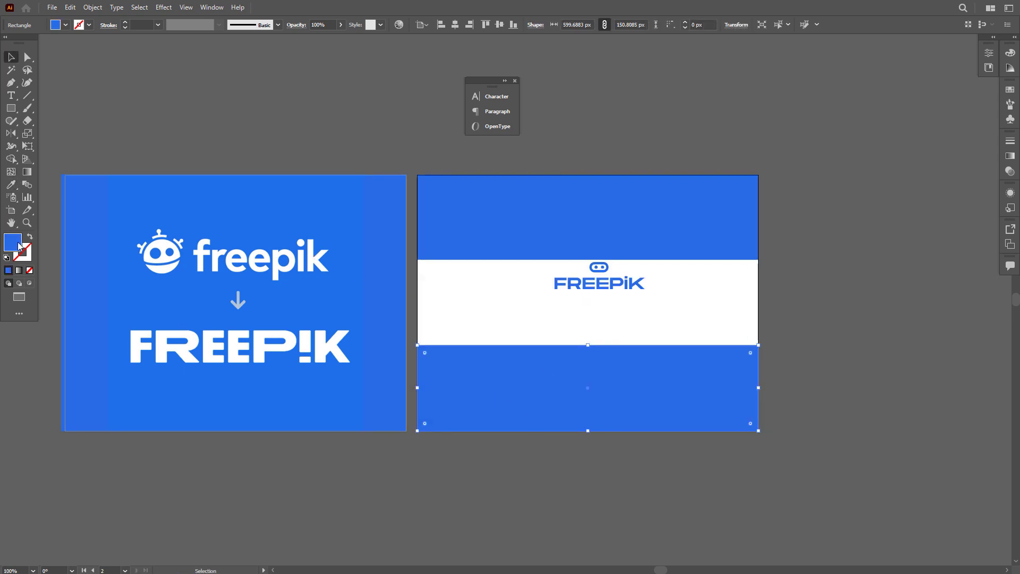
pyautogui.doubleClick(18, 246)
pyautogui.moveTo(581, 296); pyautogui.dragTo(500, 346)
pyautogui.press('Return')
# Centre the logo group horizontally and vertically on the artboard
pyautogui.click(617, 289)
pyautogui.scroll(3, 619, 290)
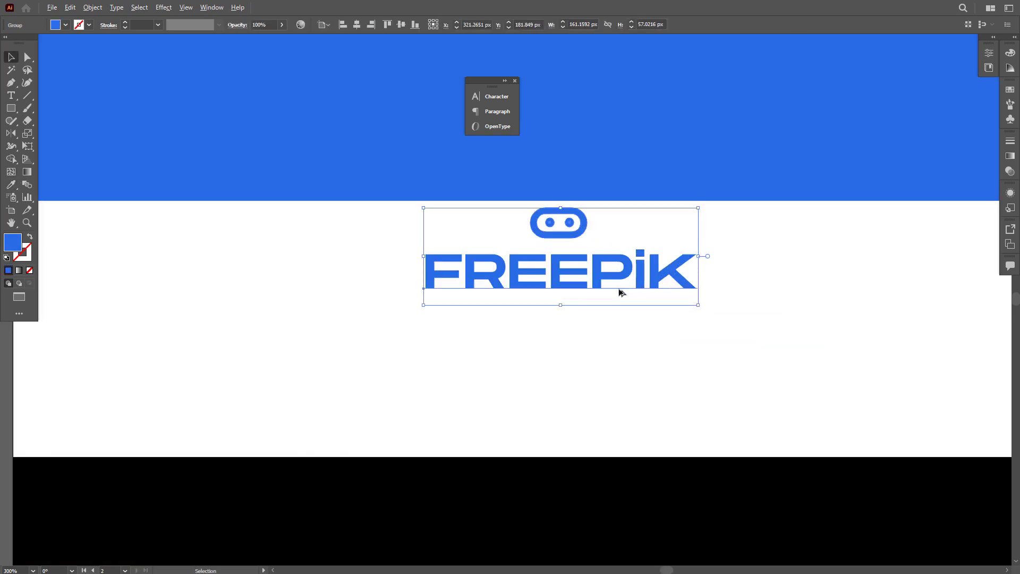
pyautogui.moveTo(620, 290); pyautogui.dragTo(630, 300)
pyautogui.click(355, 27)
pyautogui.click(401, 25)
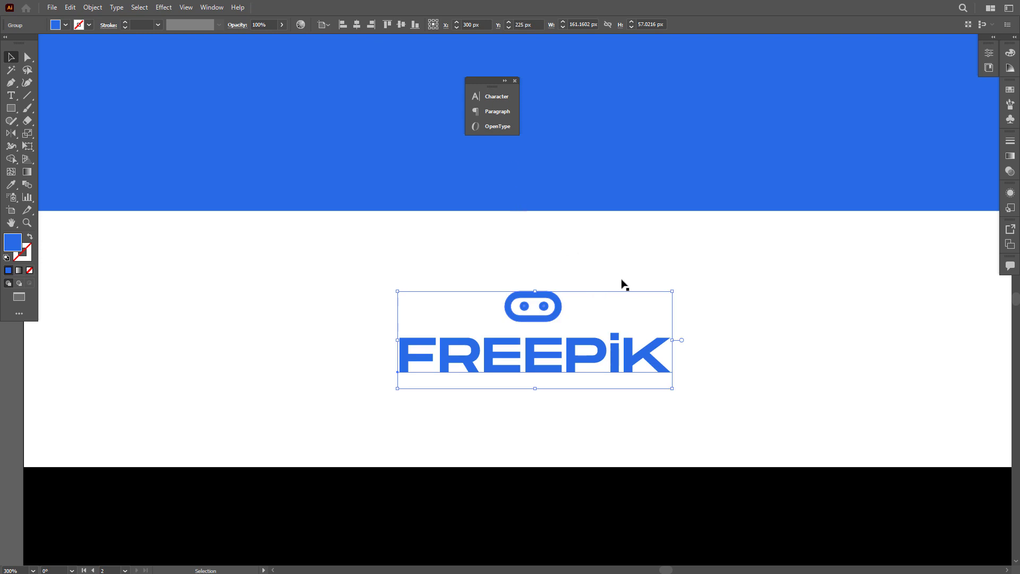
pyautogui.scroll(-2, 574, 387)
# Scale the logo down to about 135 px wide and place a copy of it in the blue band
pyautogui.moveTo(573, 384); pyautogui.dragTo(578, 254)
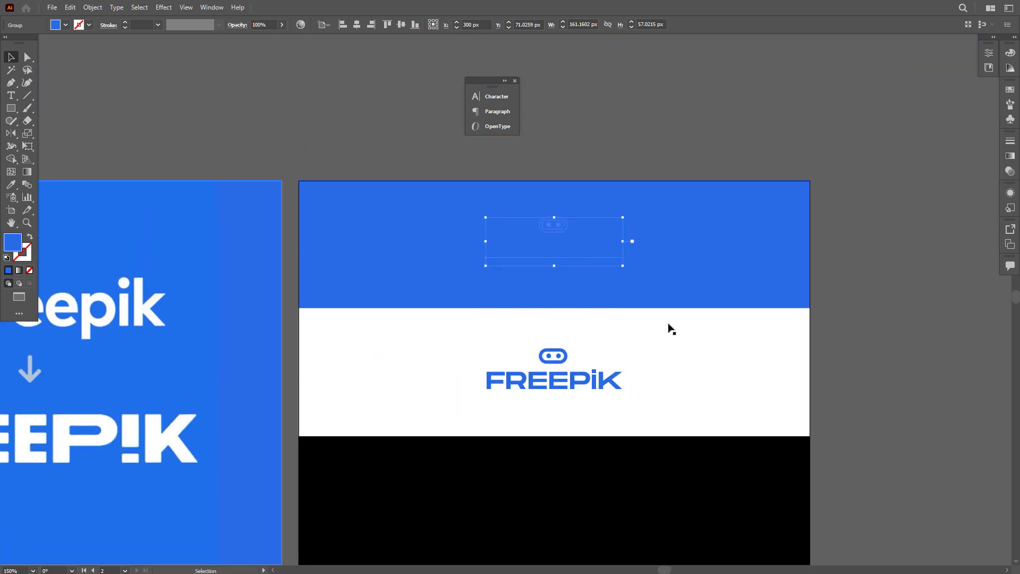
pyautogui.hotkey('ctrl', 'z')
pyautogui.moveTo(625, 371); pyautogui.dragTo(592, 253)
pyautogui.click(634, 364)
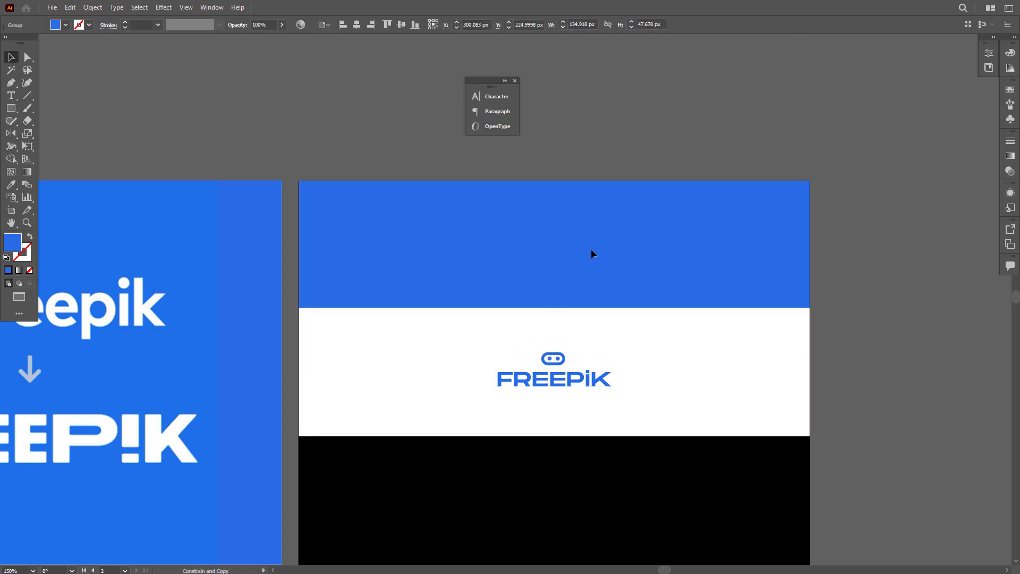
# Bring the blue band's logo copy to the front and recolour it white
pyautogui.rightClick(592, 253)
pyautogui.moveTo(667, 378)
pyautogui.click(719, 380)
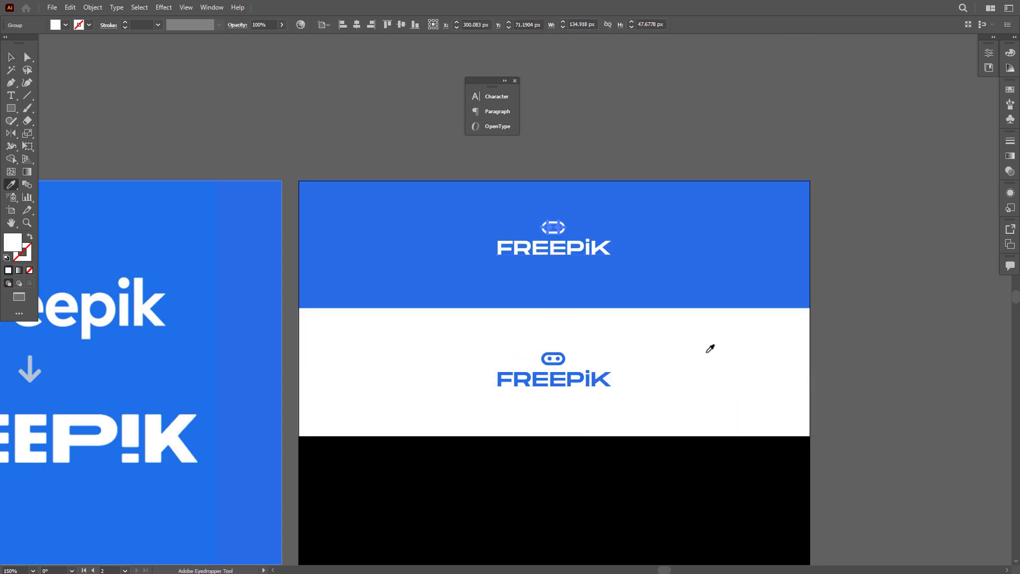
# Copy the white logo from the blue band down into the black band
pyautogui.hotkey('ctrl', '-')
pyautogui.click(796, 267)
pyautogui.moveTo(604, 264); pyautogui.dragTo(592, 395)
pyautogui.click(784, 295)
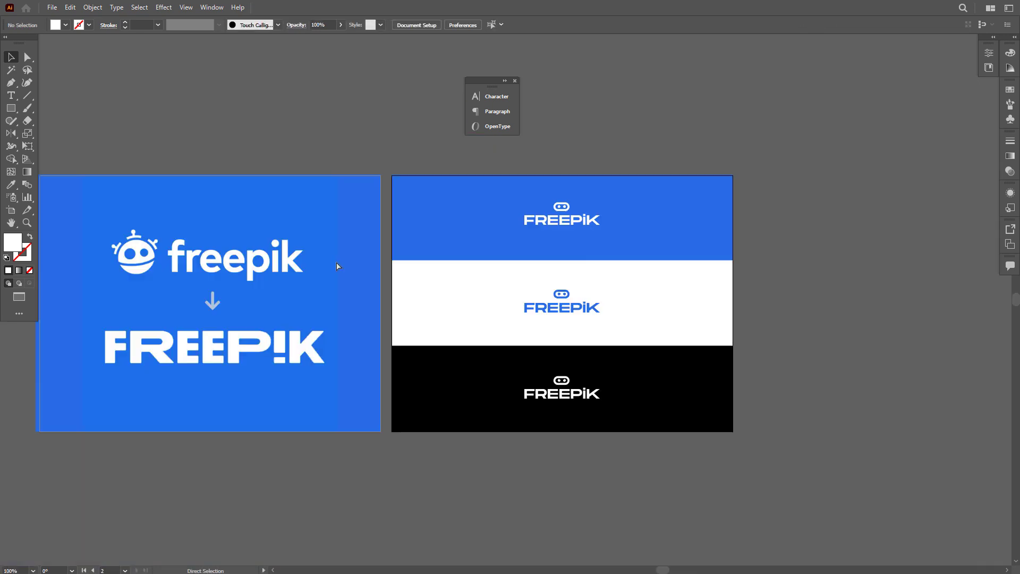
# Recolour the upper blue band with a deeper blue
pyautogui.click(441, 242)
pyautogui.press('o')
pyautogui.click(362, 235)
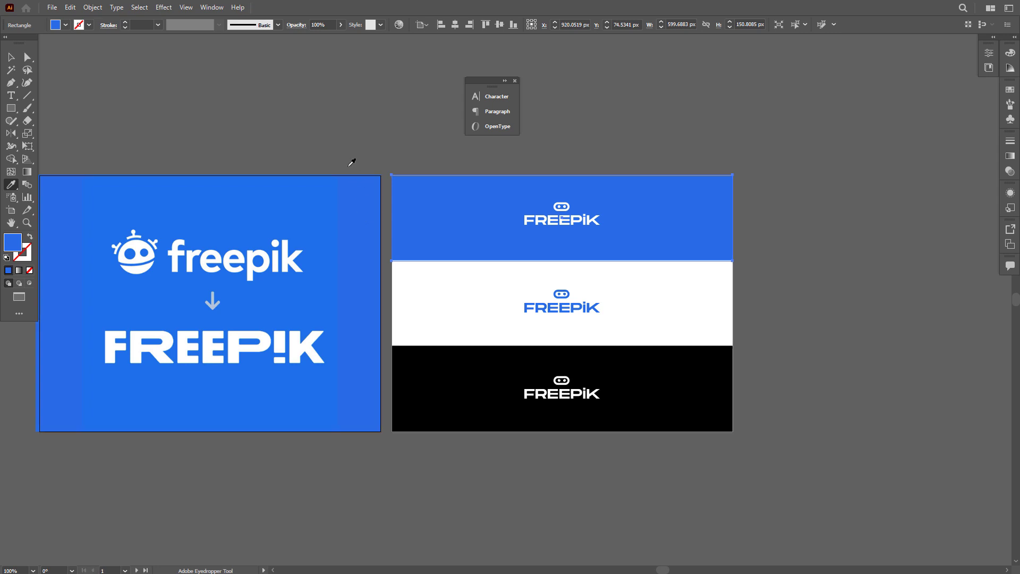
pyautogui.press('v')
pyautogui.hotkey('ctrl', 'z')
pyautogui.hotkey('ctrl', 'z')
pyautogui.hotkey('ctrl', 'z')
pyautogui.hotkey('ctrl', 'z')
pyautogui.hotkey('ctrl', 'z')
pyautogui.hotkey('ctrl', '2')
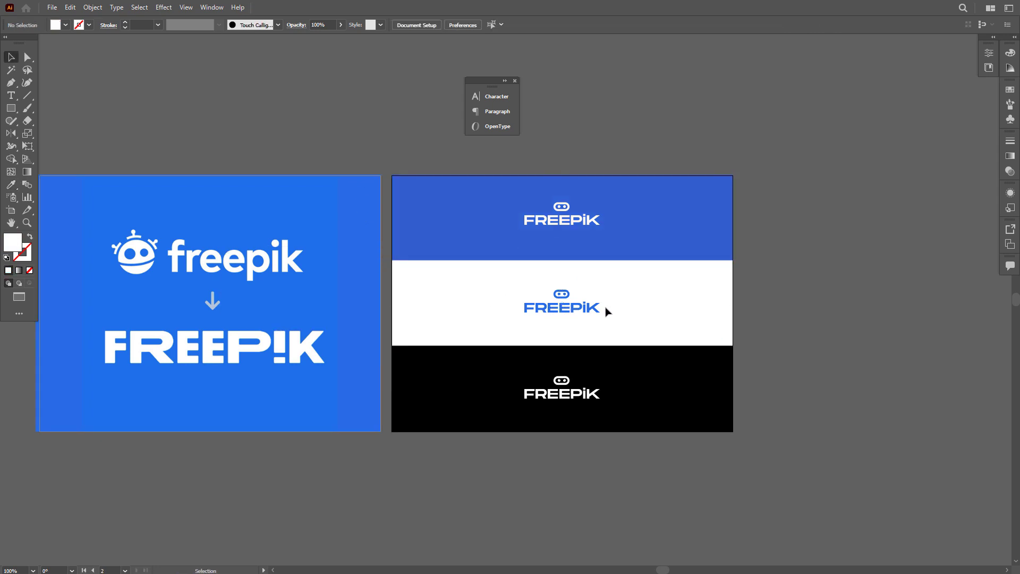
# Try to recolour the white band's logo with the deeper blue sampled from the upper band
pyautogui.click(508, 282)
pyautogui.press('o')
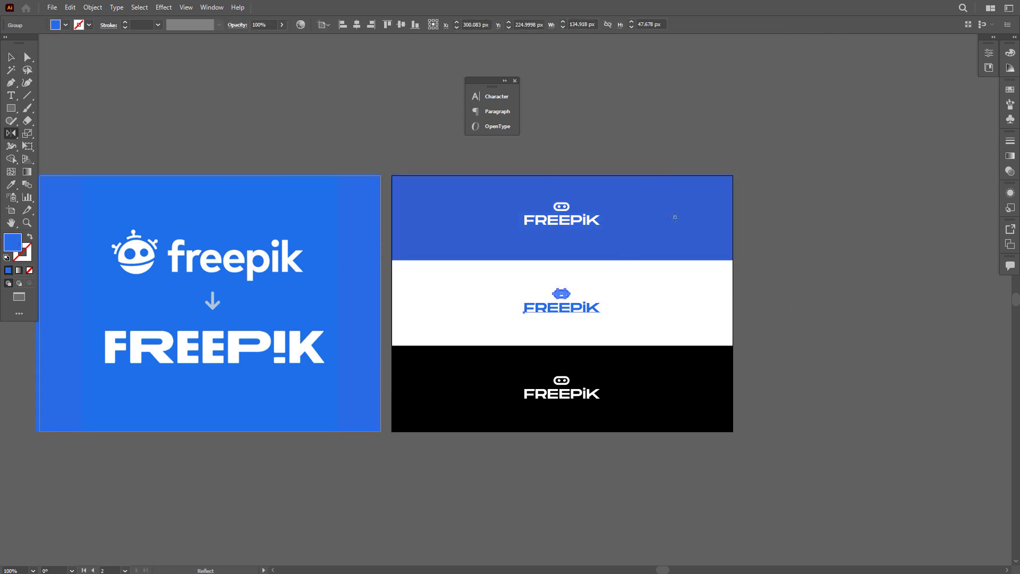
pyautogui.hotkey('ctrl', 'z')
pyautogui.press('i')
pyautogui.click(670, 222)
pyautogui.keyDown('ctrl'); pyautogui.click(794, 265); pyautogui.keyUp('ctrl')
pyautogui.press('v')
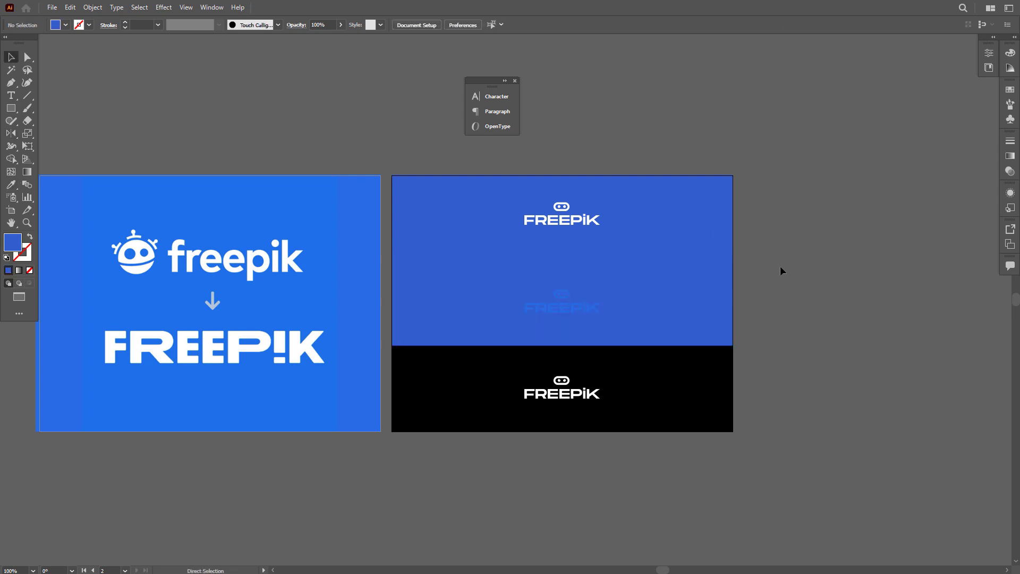
pyautogui.hotkey('ctrl', 'z')
pyautogui.hotkey('ctrl', 'z')
pyautogui.hotkey('ctrl', 'z')
pyautogui.click(780, 327)
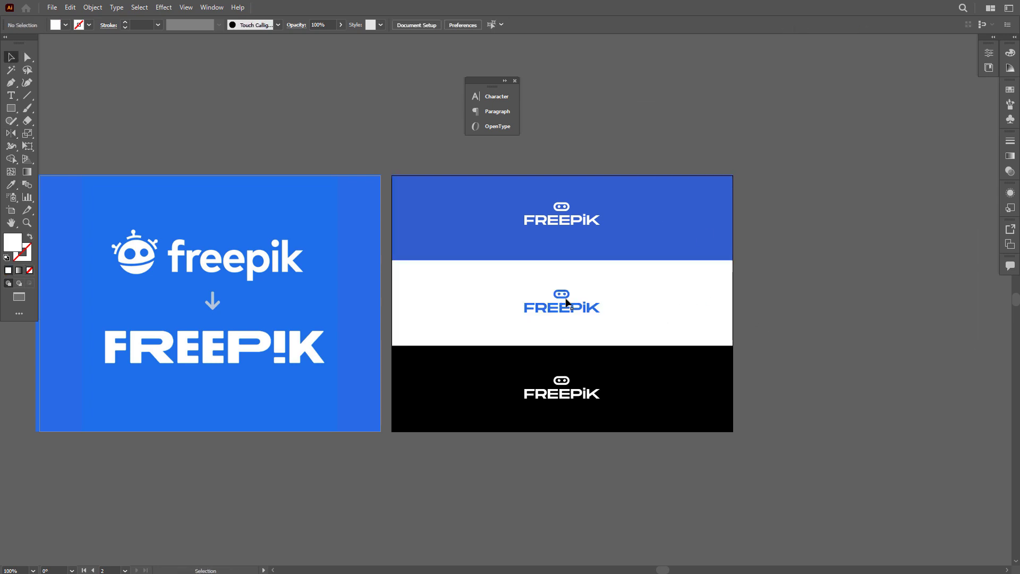
# Recolour the white band's logo with the upper band's deeper blue and move it about 3 px down
pyautogui.click(582, 306)
pyautogui.press('v')
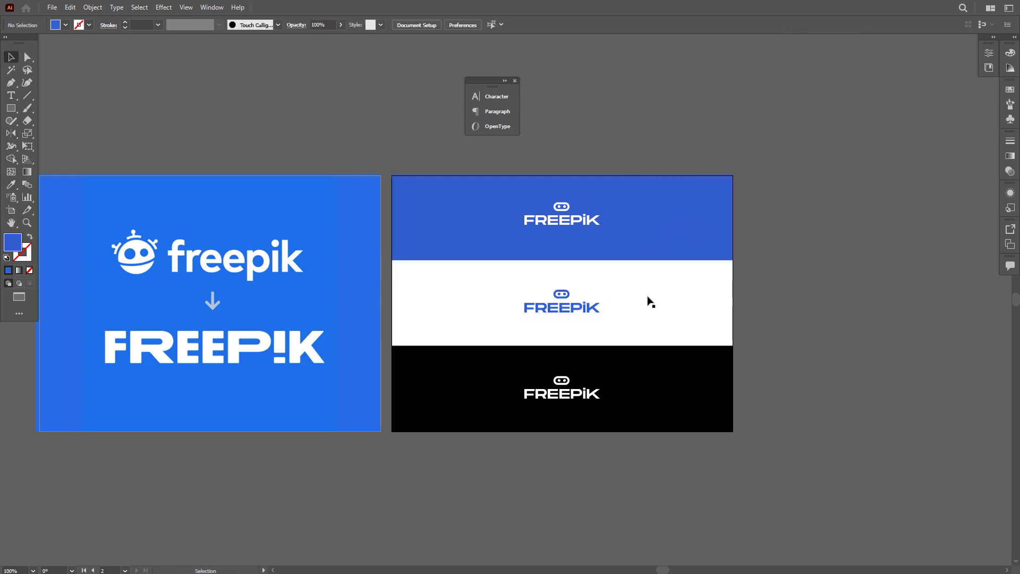
pyautogui.scroll(3, 646, 298)
pyautogui.scroll(-4, 555, 311)
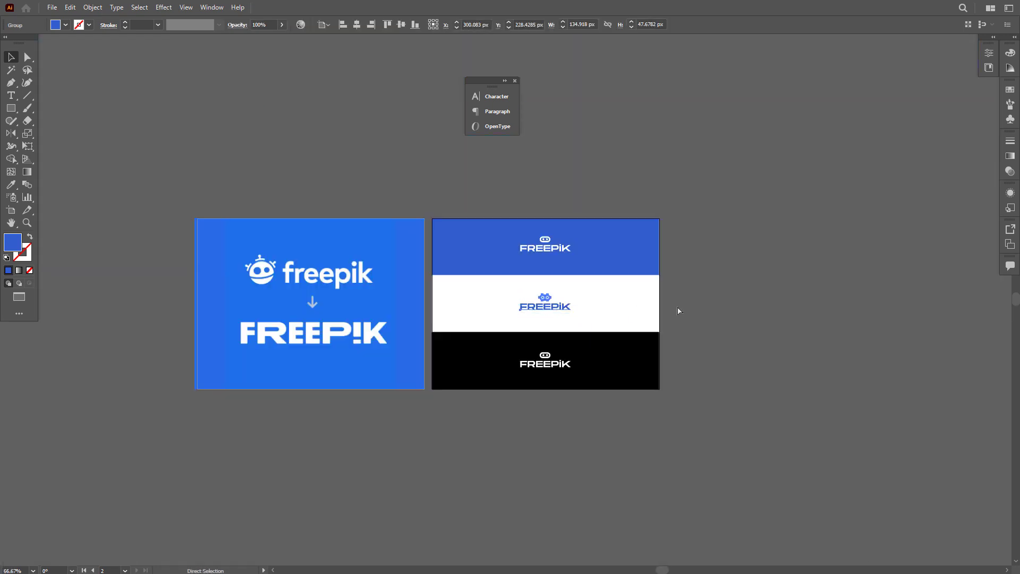
pyautogui.click(752, 309)
# Add two blank artboards to the right of the three-band logo artboard
pyautogui.moveTo(756, 308); pyautogui.dragTo(729, 325)
pyautogui.scroll(1, 630, 311)
pyautogui.scroll(-1, 225, 224)
pyautogui.moveTo(119, 217); pyautogui.dragTo(198, 222)
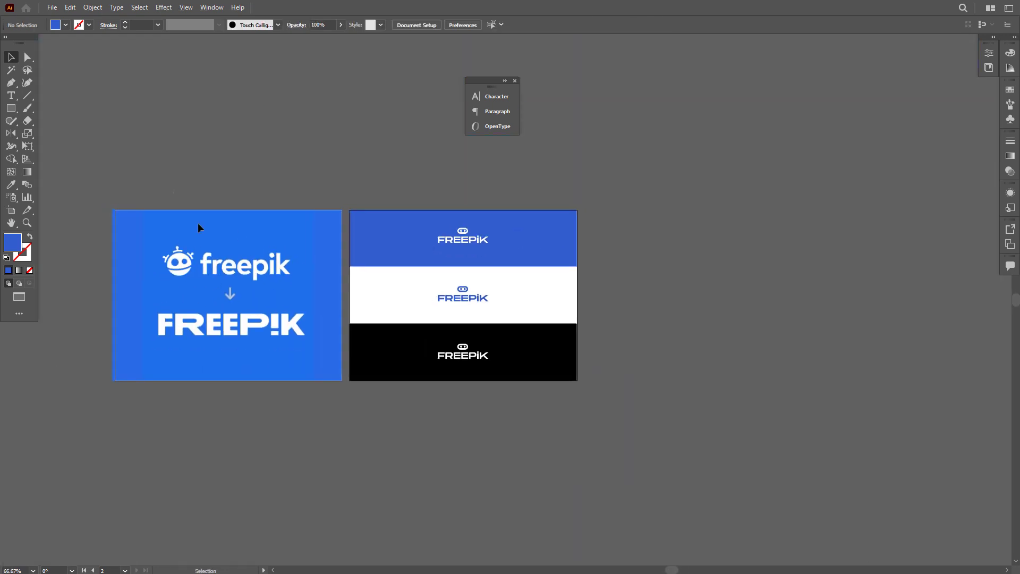
pyautogui.click(11, 209)
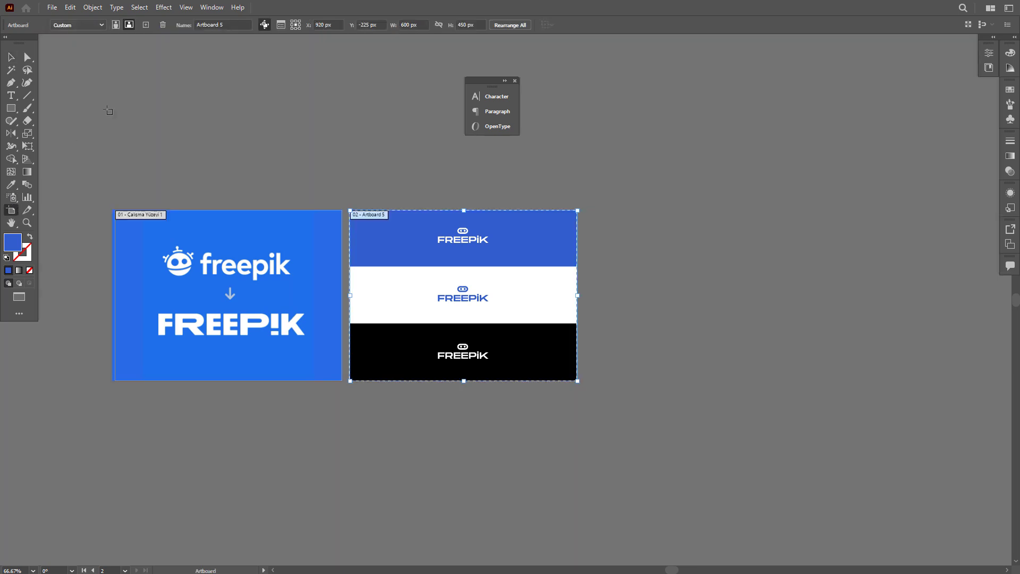
pyautogui.click(150, 25)
pyautogui.click(150, 25)
pyautogui.moveTo(369, 296); pyautogui.dragTo(714, 307)
pyautogui.press('v')
# Copy the three coloured bands with their logos onto the first blank artboard
pyautogui.moveTo(470, 413); pyautogui.dragTo(314, 200)
pyautogui.click(670, 383)
pyautogui.hotkey('ctrl', 'f')
pyautogui.hotkey('ctrl', 'z')
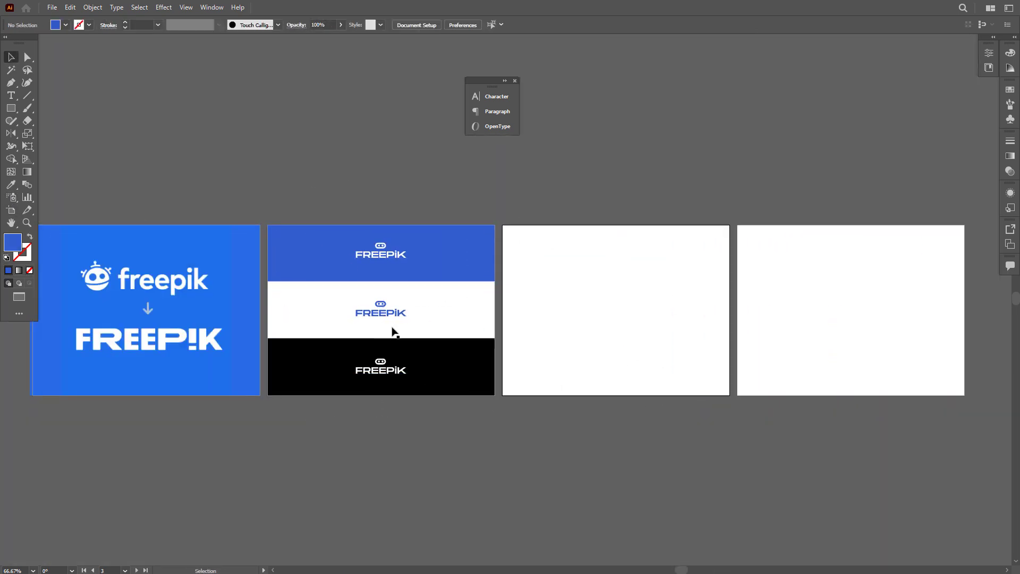
pyautogui.hotkey('ctrl', 'a')
pyautogui.moveTo(372, 313); pyautogui.dragTo(589, 314)
pyautogui.scroll(5, 542, 240)
pyautogui.moveTo(489, 313); pyautogui.dragTo(634, 427)
pyautogui.moveTo(492, 355); pyautogui.dragTo(602, 358)
pyautogui.click(646, 223)
pyautogui.scroll(-6, 594, 290)
pyautogui.scroll(3, 691, 340)
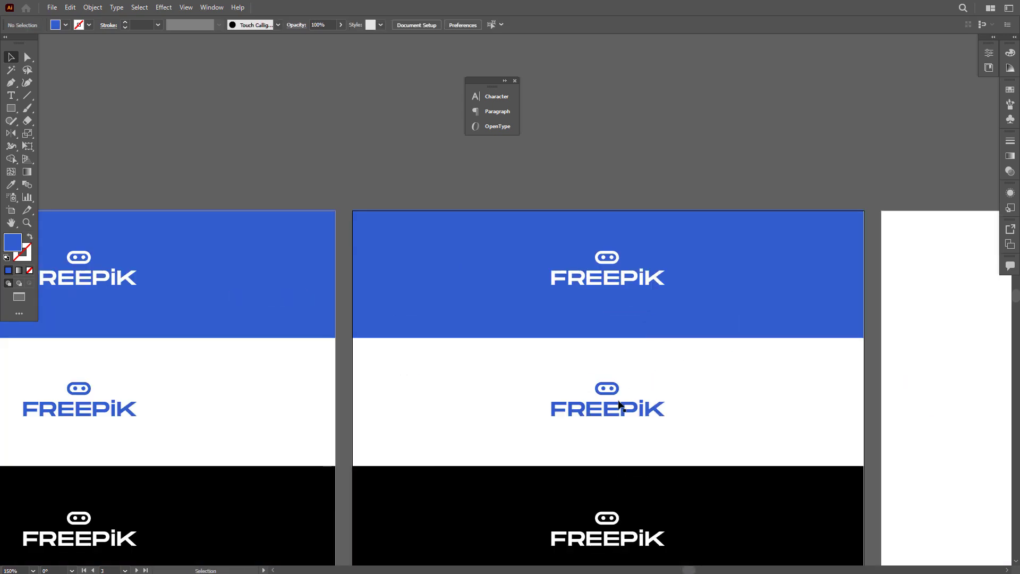
# Ungroup the blue logo in the white band of the copied layout
pyautogui.click(619, 409)
pyautogui.rightClick(634, 412)
pyautogui.click(672, 309)
# Delete the white logos from the blue and black bands of the copied layout
pyautogui.click(640, 275)
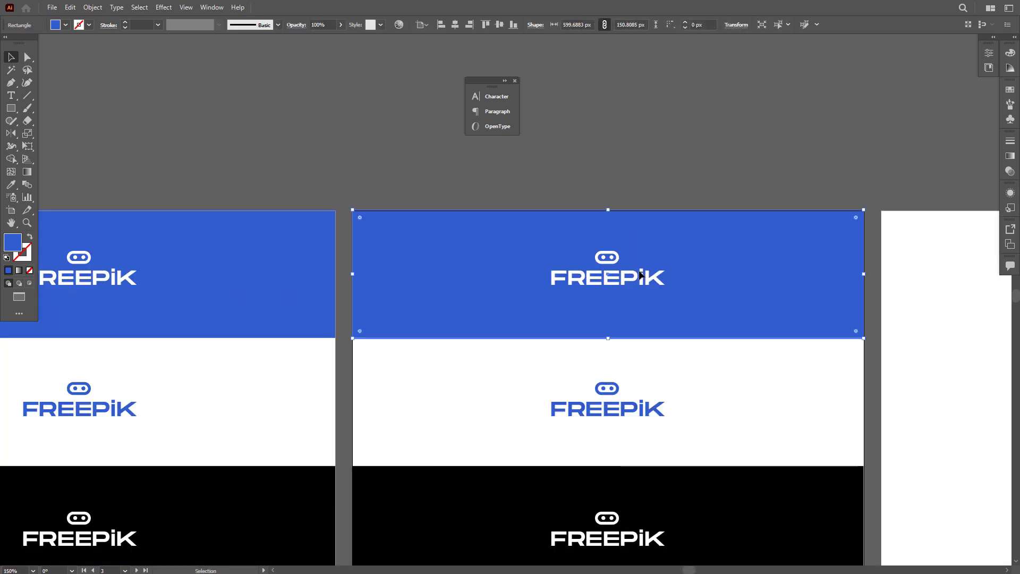
pyautogui.click(631, 280)
pyautogui.press('Delete')
pyautogui.click(622, 505)
pyautogui.press('Delete')
# Delete the wordmark from the copied layout's white band and centre the remaining pill symbol on the artboard
pyautogui.click(613, 391)
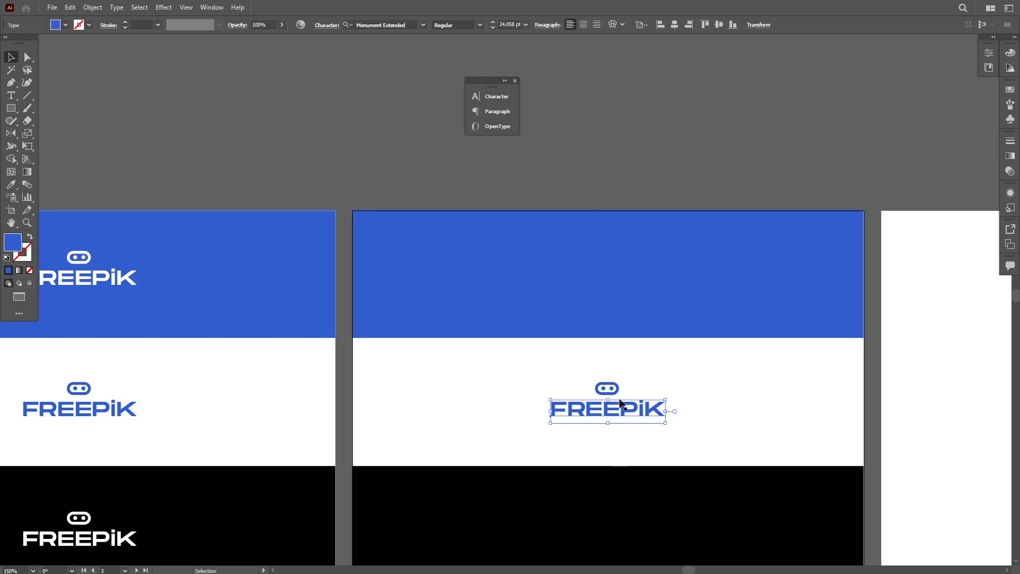
pyautogui.press('Delete')
pyautogui.click(460, 26)
pyautogui.click(496, 25)
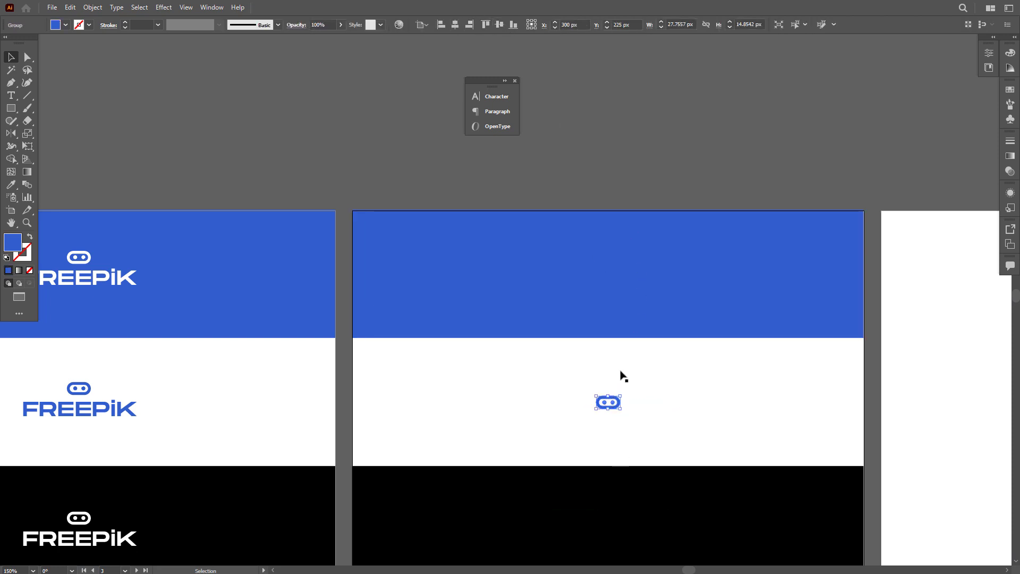
# Copy the pill symbol up into the blue band and recolour the copy white
pyautogui.click(633, 403)
pyautogui.click(614, 403)
pyautogui.scroll(2, 616, 406)
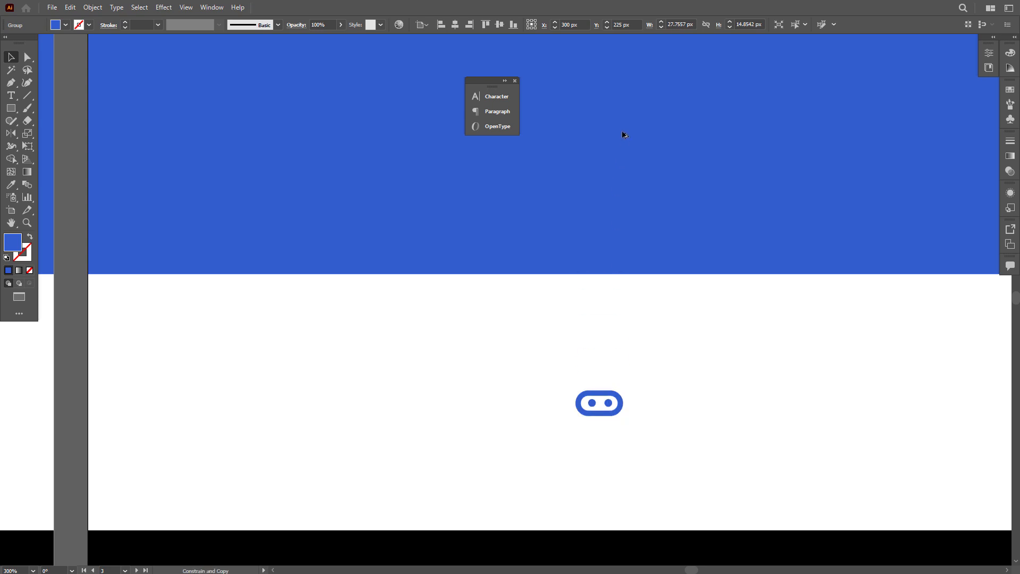
pyautogui.click(677, 341)
pyautogui.scroll(-3, 690, 235)
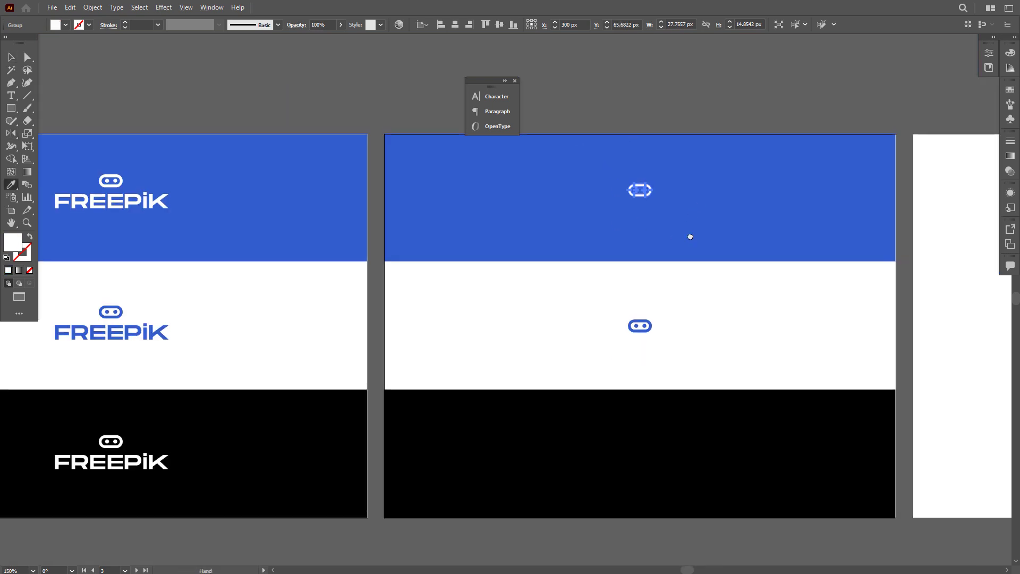
pyautogui.press('v')
# Shift the white symbol about 4 px down in the blue band and copy it into the black band
pyautogui.scroll(2, 629, 264)
pyautogui.scroll(1, 627, 261)
pyautogui.moveTo(629, 263); pyautogui.dragTo(589, 155)
pyautogui.scroll(-3, 629, 271)
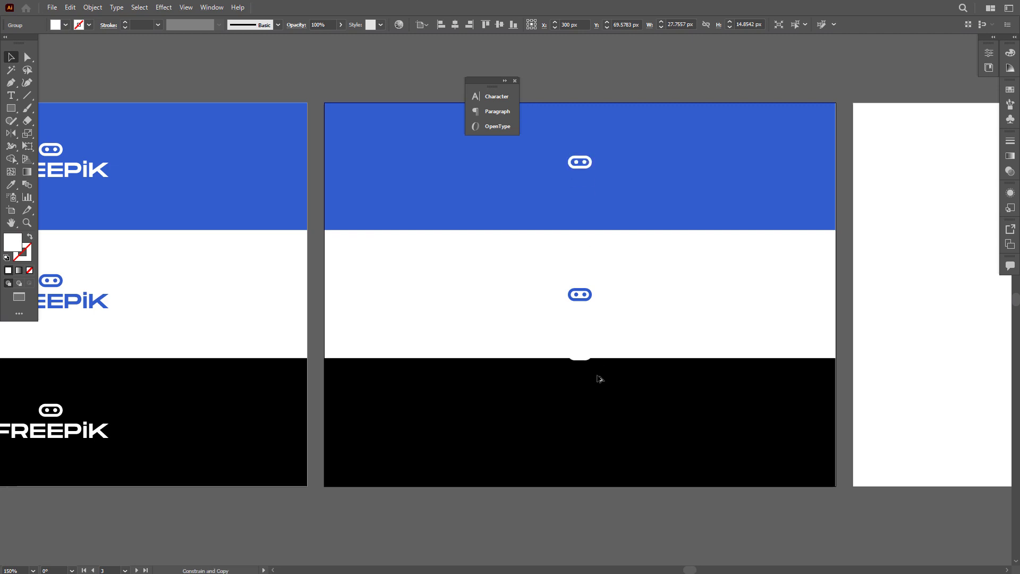
pyautogui.click(635, 494)
# Ungroup the white logo in the first layout's blue band and copy its wordmark into the symbol artboard's blue band
pyautogui.moveTo(351, 374); pyautogui.dragTo(517, 415)
pyautogui.click(252, 209)
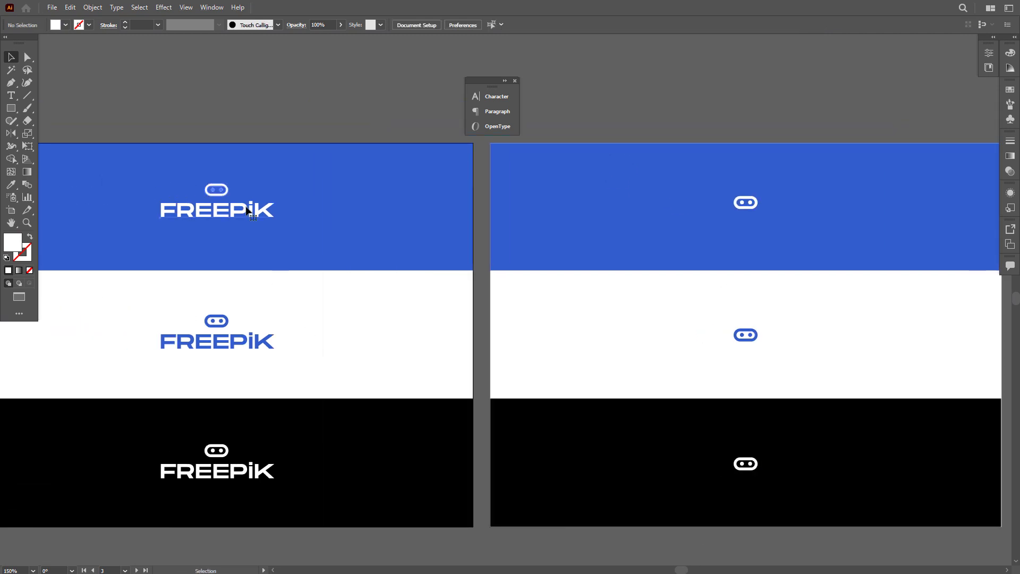
pyautogui.moveTo(261, 210); pyautogui.dragTo(676, 293)
pyautogui.rightClick(174, 248)
pyautogui.click(223, 339)
pyautogui.click(210, 162)
# Bring the copied wordmark to the front of the symbol artboard's blue band and replace its text with "made by freepik"
pyautogui.rightClick(676, 293)
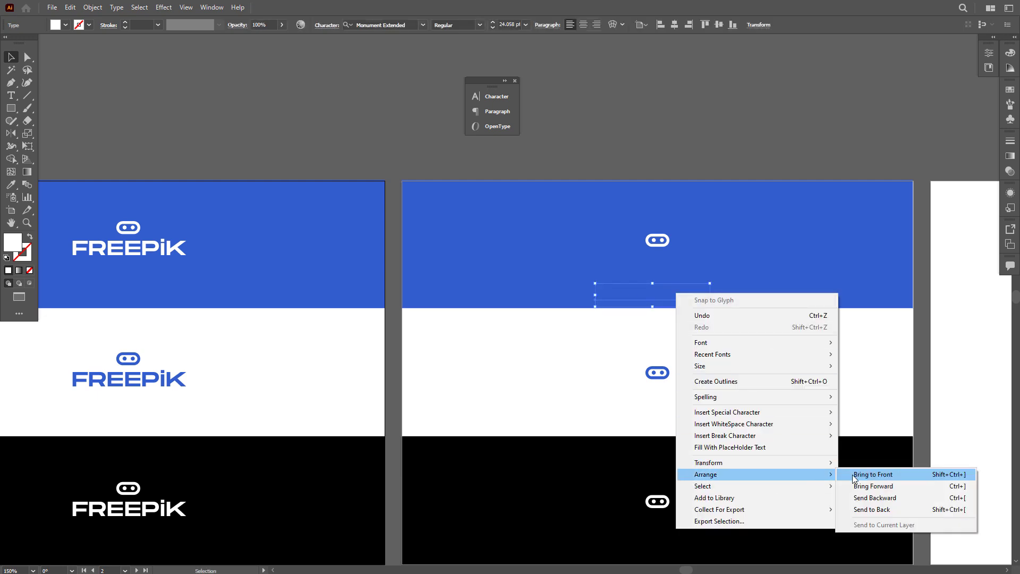
pyautogui.click(851, 474)
pyautogui.hotkey('ctrl', '=')
pyautogui.doubleClick(550, 328)
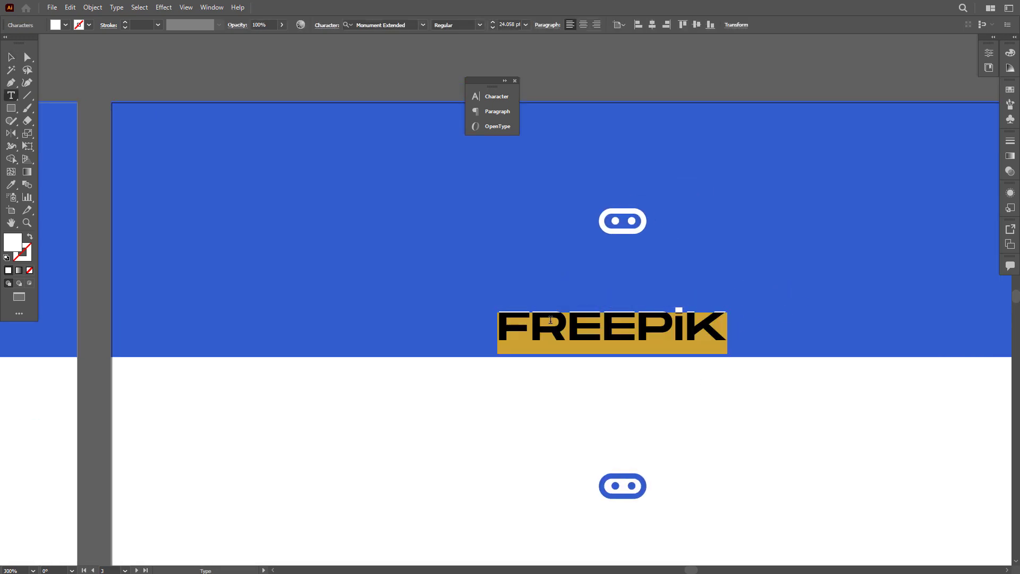
pyautogui.write('made by fr')
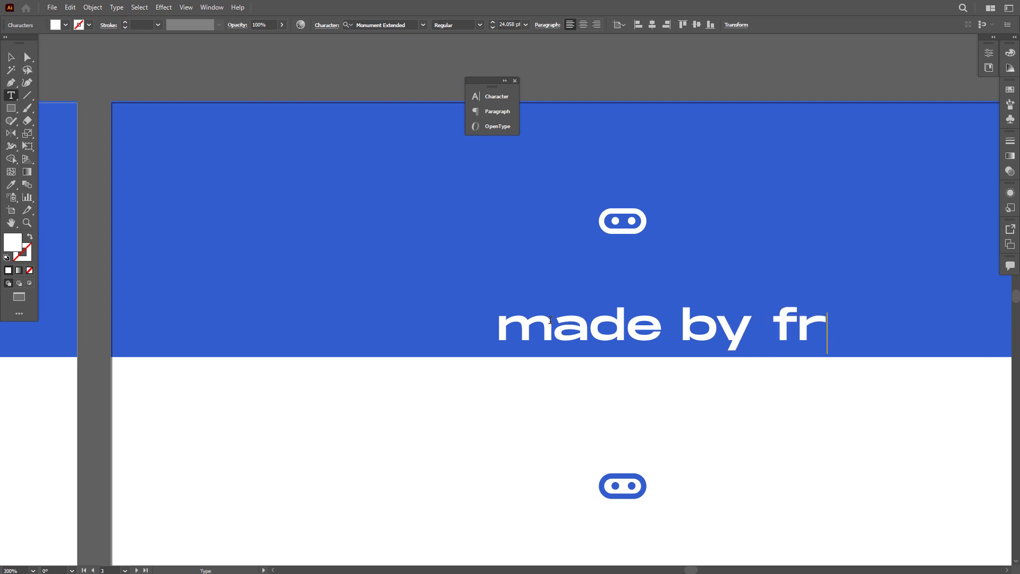
pyautogui.write('eepik')
pyautogui.press('Escape')
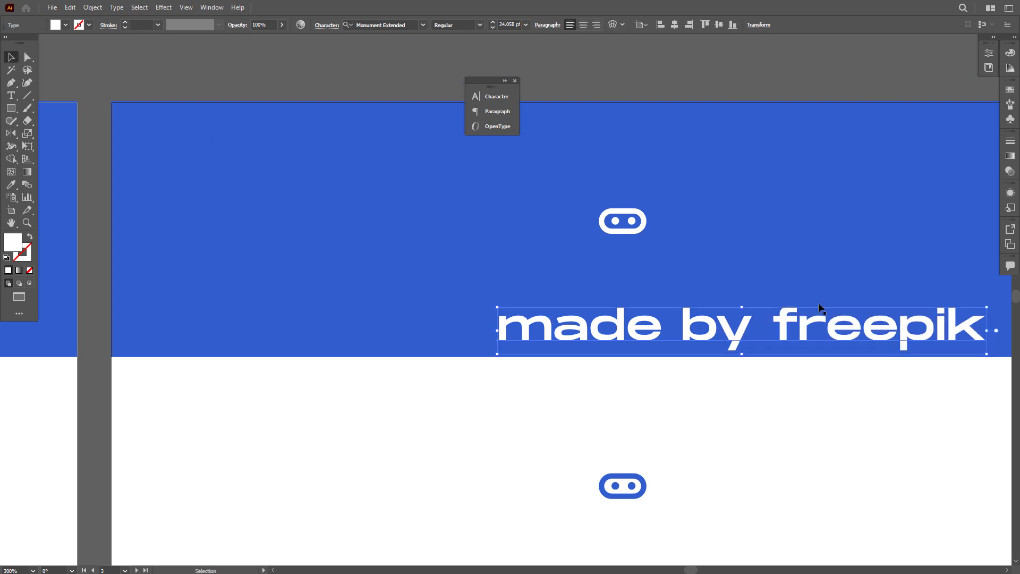
# Scale the "made by freepik" tagline down to about 8.2 pt and centre it horizontally on the artboard
pyautogui.moveTo(996, 333); pyautogui.dragTo(645, 343)
pyautogui.click(673, 25)
pyautogui.scroll(-4, 647, 337)
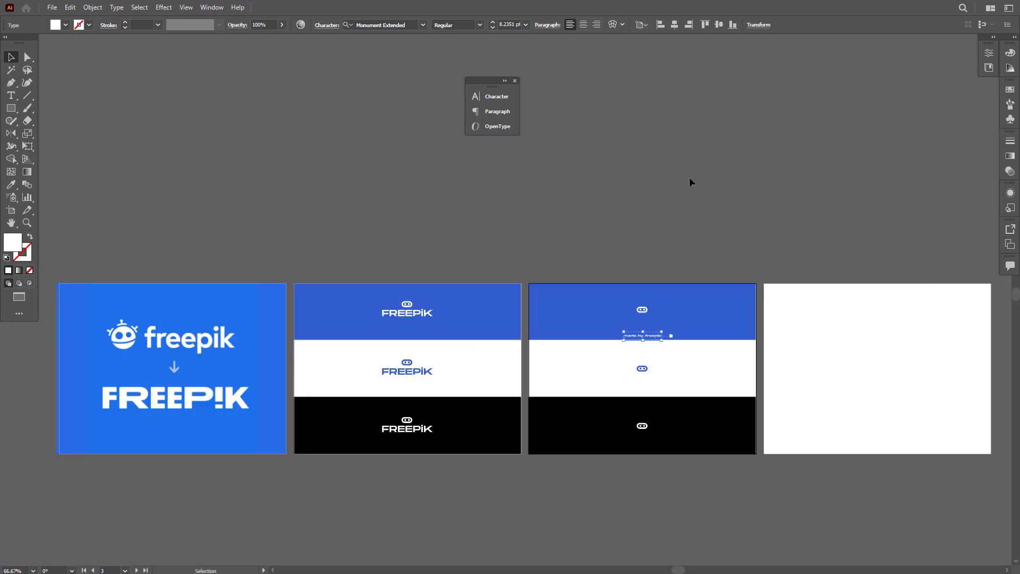
pyautogui.click(690, 182)
# Try removing "made by" from the tagline, and undo the deletion
pyautogui.scroll(4, 667, 329)
pyautogui.doubleClick(617, 371)
pyautogui.moveTo(567, 371); pyautogui.dragTo(426, 375)
pyautogui.press('BackSpace')
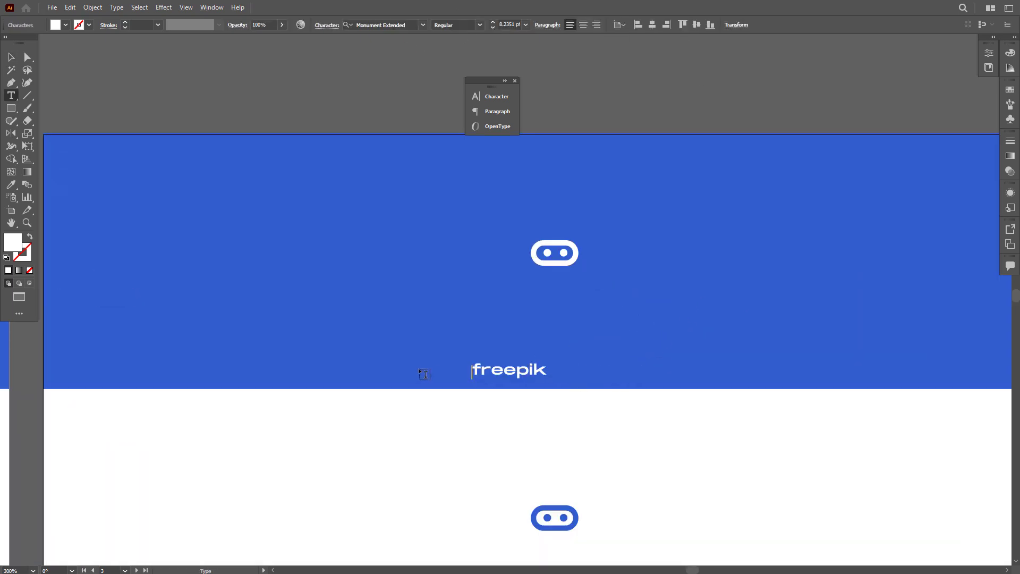
pyautogui.click(11, 57)
pyautogui.hotkey('ctrl', 'z')
# Shrink the tagline in the blue band further to about 3.95 pt, keeping it beneath the symbol near the band's lower edge
pyautogui.scroll(-1, 461, 328)
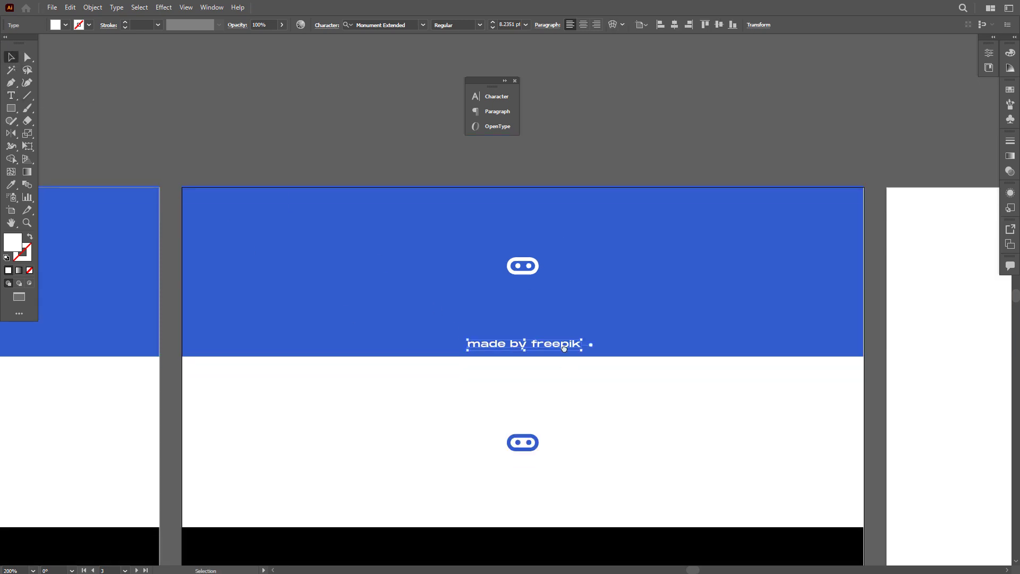
pyautogui.moveTo(560, 344); pyautogui.dragTo(578, 231)
pyautogui.moveTo(576, 222); pyautogui.dragTo(558, 223)
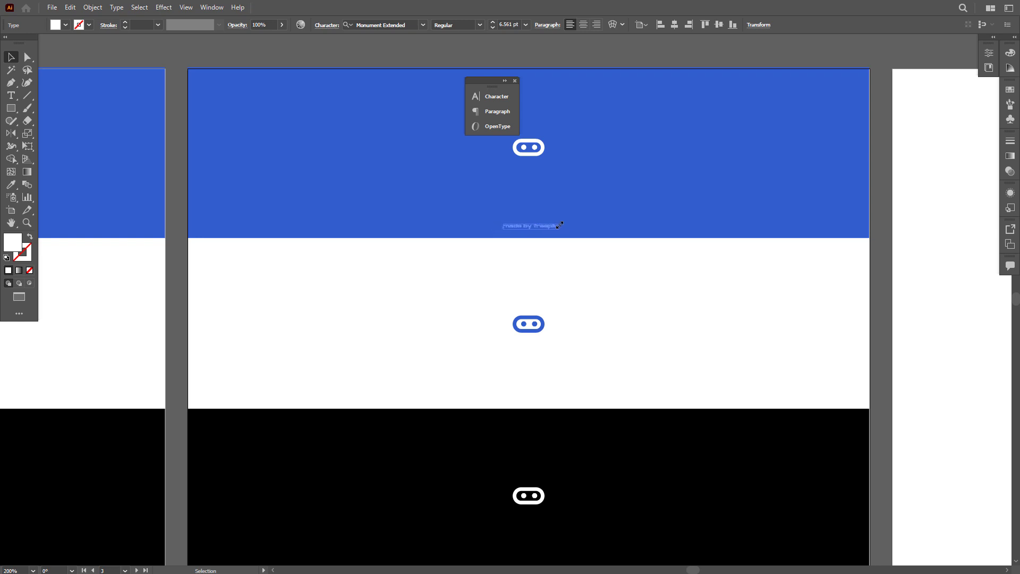
pyautogui.click(542, 242)
pyautogui.scroll(1, 538, 227)
pyautogui.keyDown('ctrl'); pyautogui.click(547, 227); pyautogui.keyUp('ctrl')
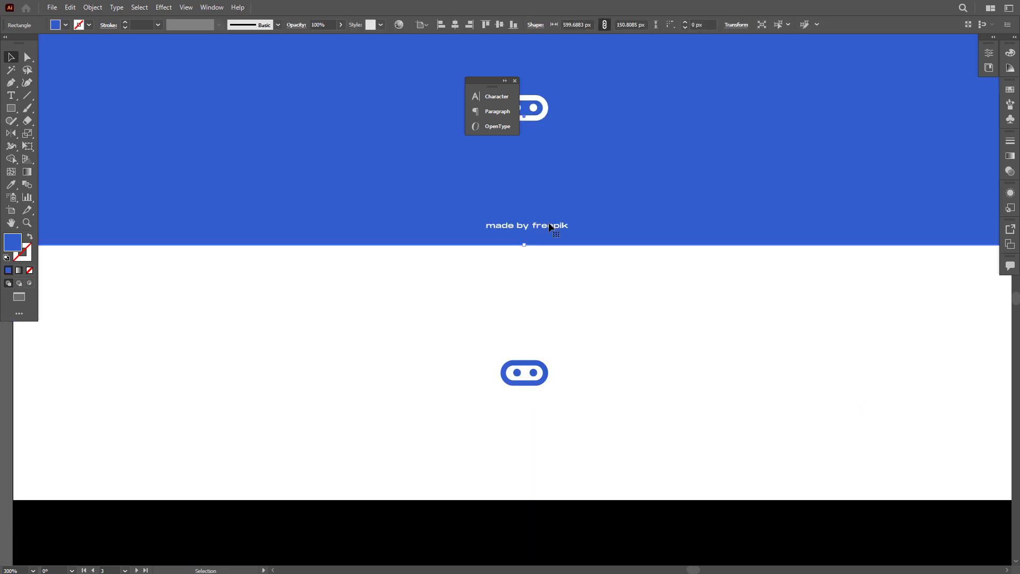
pyautogui.click(550, 228)
pyautogui.moveTo(549, 484); pyautogui.dragTo(554, 402)
pyautogui.hotkey('ctrl', 'z')
pyautogui.scroll(-3, 547, 274)
pyautogui.click(666, 478)
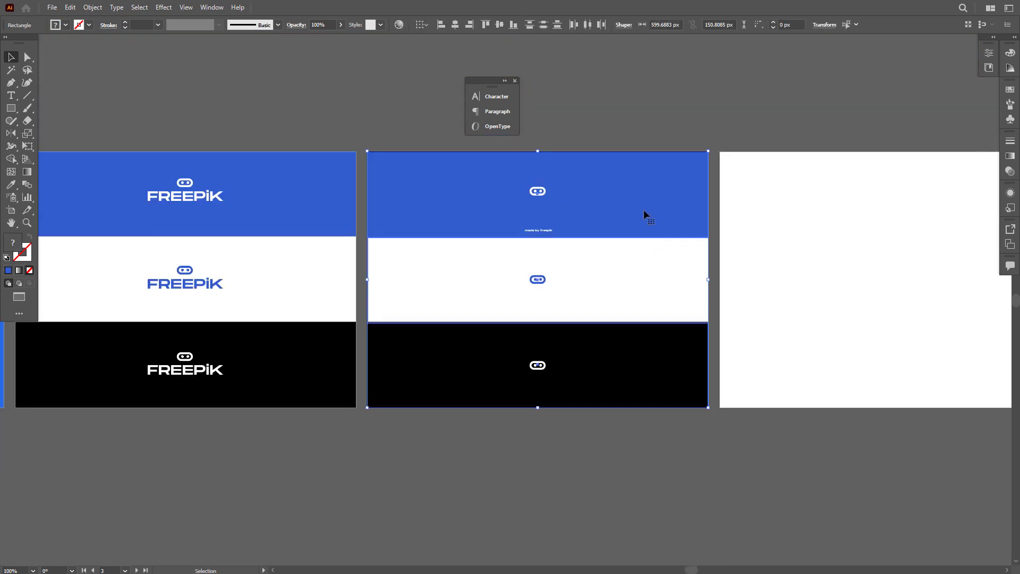
# Copy the tagline into the white and black bands and shift the black band's copy slightly down
pyautogui.scroll(1, 547, 229)
pyautogui.moveTo(555, 348); pyautogui.dragTo(546, 353)
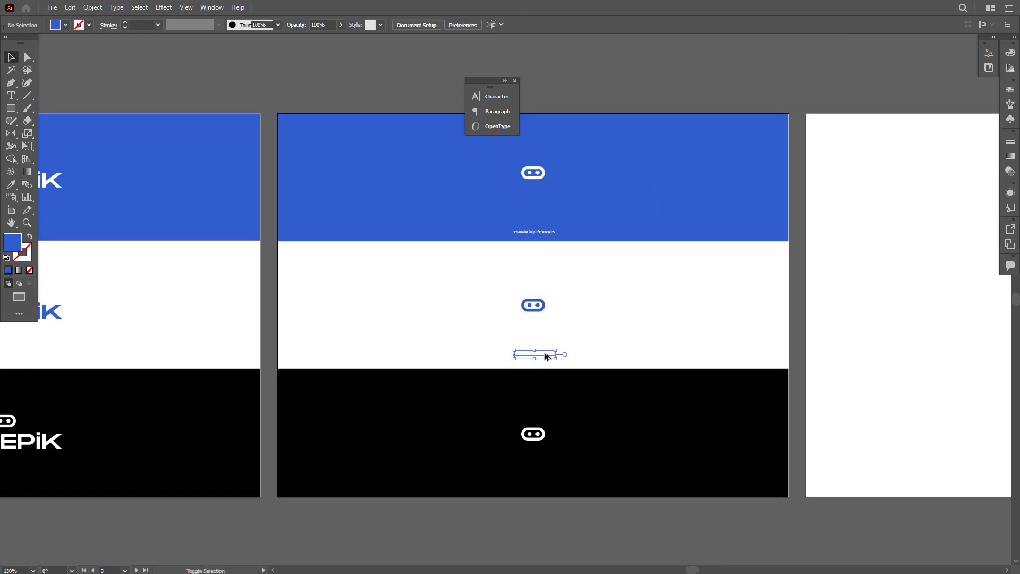
pyautogui.hotkey('ctrl', 'd')
pyautogui.scroll(2, 536, 499)
pyautogui.moveTo(544, 458); pyautogui.dragTo(543, 472)
# Recolour the white band's tagline with the blue sampled from the top band
pyautogui.moveTo(579, 328); pyautogui.dragTo(577, 415)
pyautogui.click(530, 302)
pyautogui.moveTo(511, 273); pyautogui.dragTo(552, 311)
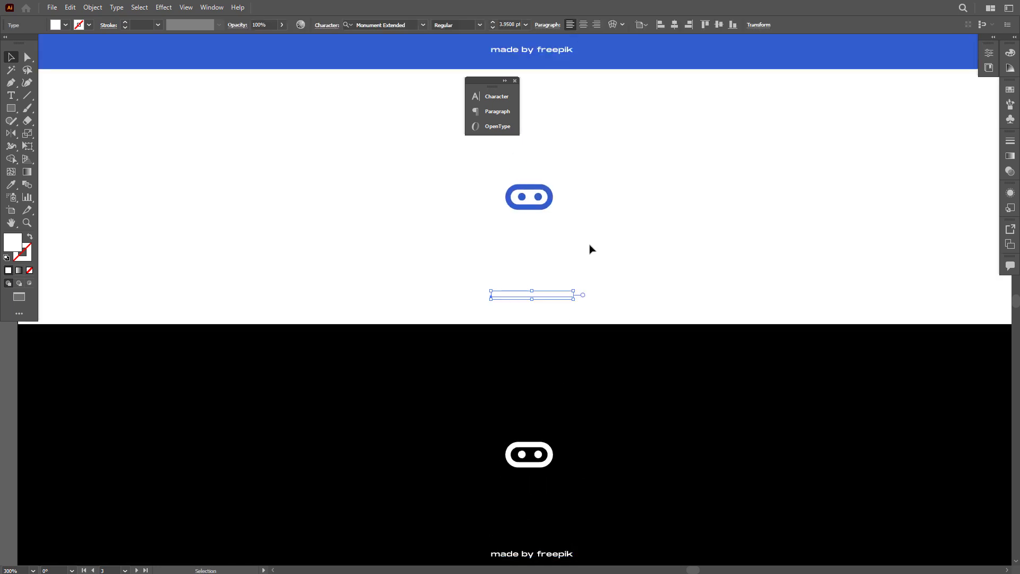
pyautogui.press('o')
pyautogui.press('i')
pyautogui.click(738, 58)
pyautogui.press('v')
pyautogui.click(742, 231)
# Draw a blue rectangle covering the whole empty fourth artboard
pyautogui.scroll(-2, 742, 231)
pyautogui.moveTo(746, 251); pyautogui.dragTo(559, 343)
pyautogui.scroll(-1, 731, 355)
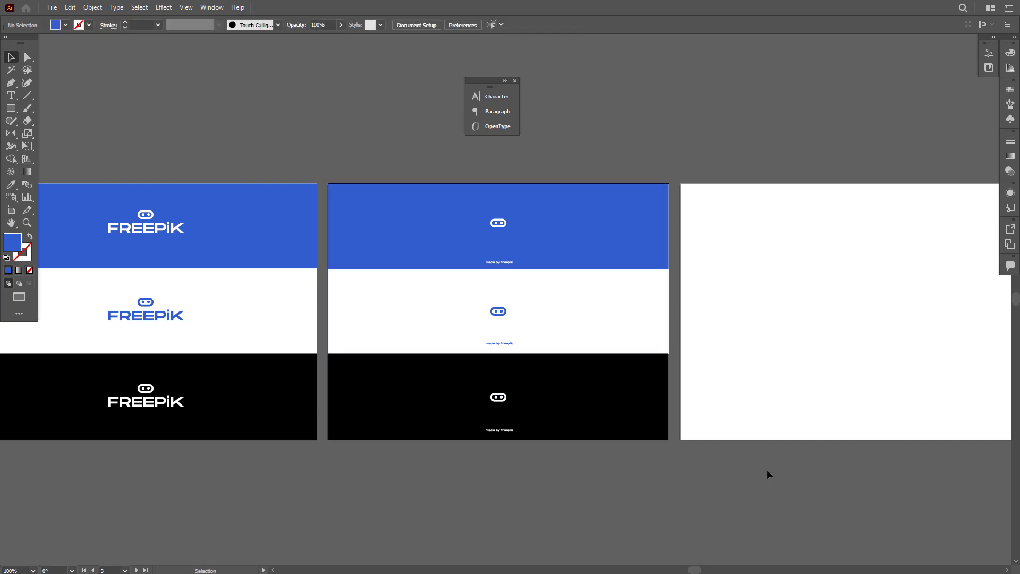
pyautogui.hscroll(3, 770, 473)
pyautogui.click(12, 109)
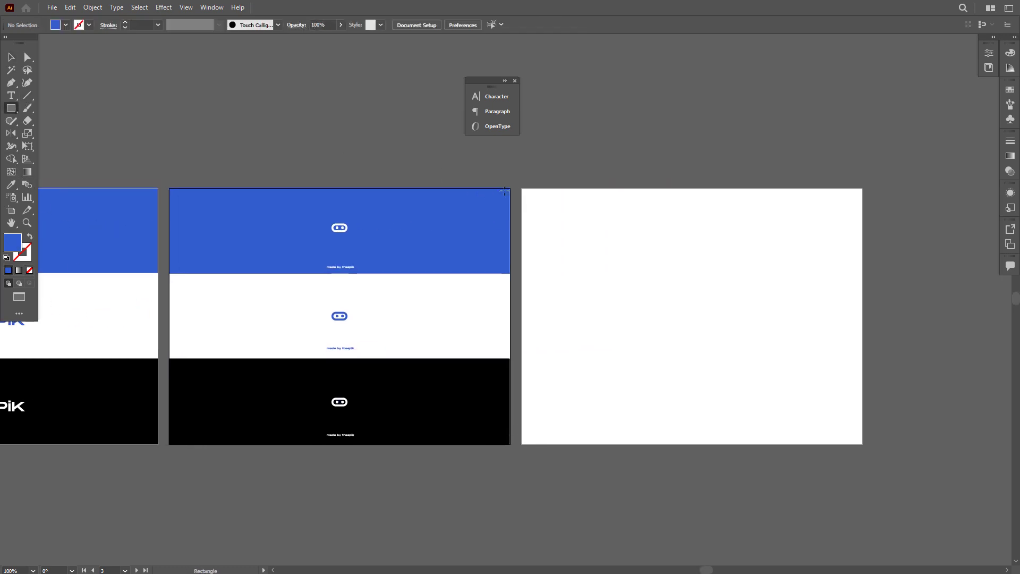
pyautogui.moveTo(542, 207)
pyautogui.mouseDown()
pyautogui.moveTo(885, 452)
pyautogui.moveTo(863, 445)
pyautogui.mouseUp()
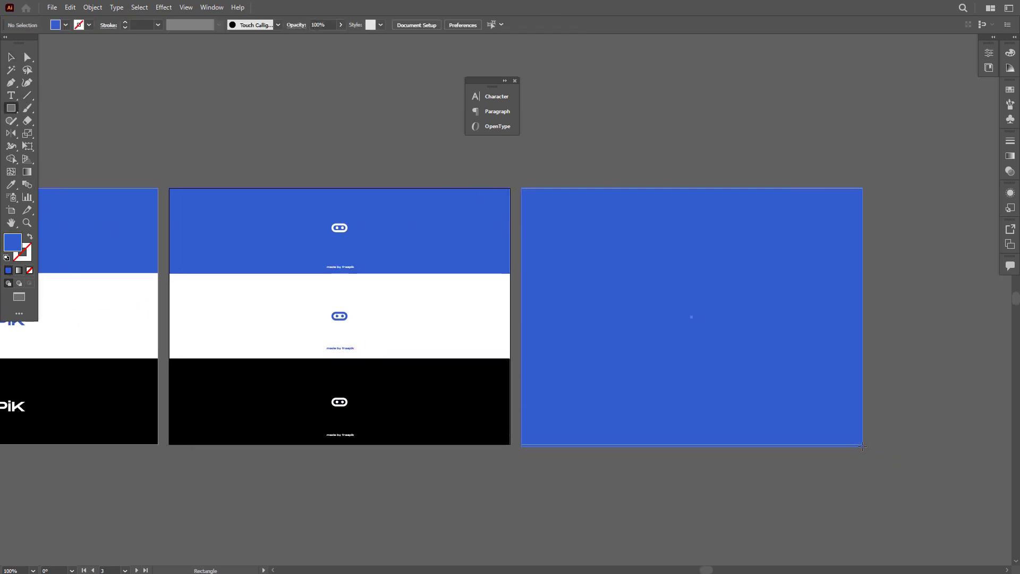
pyautogui.press('v')
pyautogui.click(787, 504)
# Copy the white pill symbol from the third artboard's blue band onto the fourth artboard and centre it vertically
pyautogui.moveTo(366, 352); pyautogui.dragTo(433, 359)
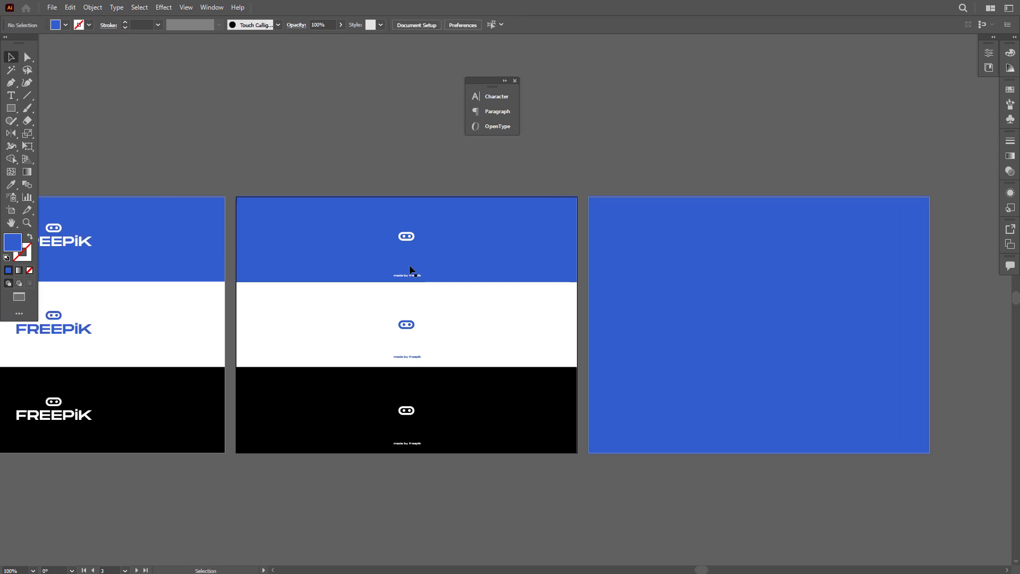
pyautogui.click(409, 238)
pyautogui.hotkey('ctrl', 'c')
pyautogui.keyDown('ctrl'); pyautogui.click(708, 334); pyautogui.keyUp('ctrl')
pyautogui.hotkey('ctrl', 'shift', 'v')
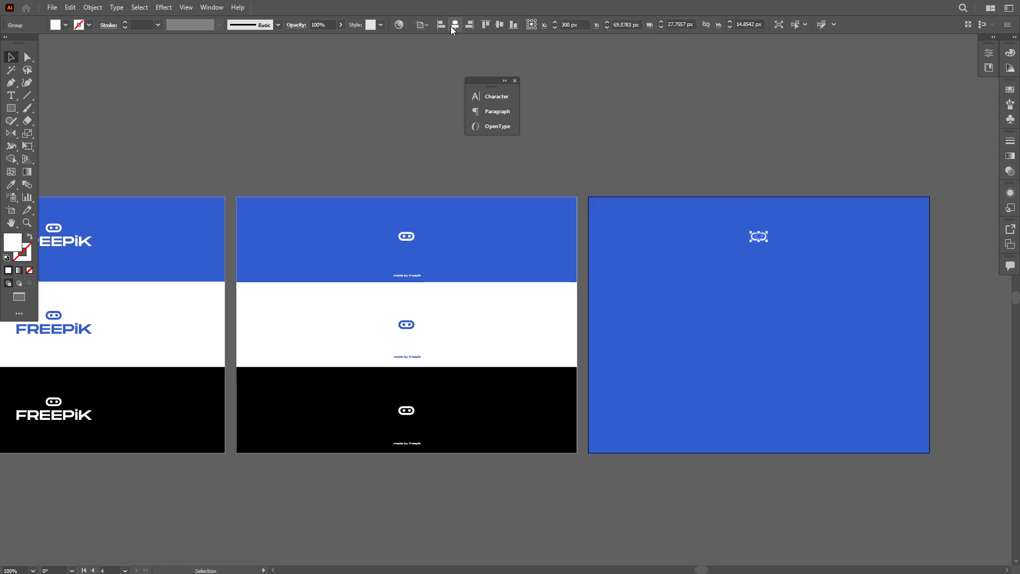
pyautogui.click(500, 25)
# Enlarge the centred symbol to about 35 px wide and place a giant copy about 894 px wide over the artboard's lower-left corner
pyautogui.click(764, 329)
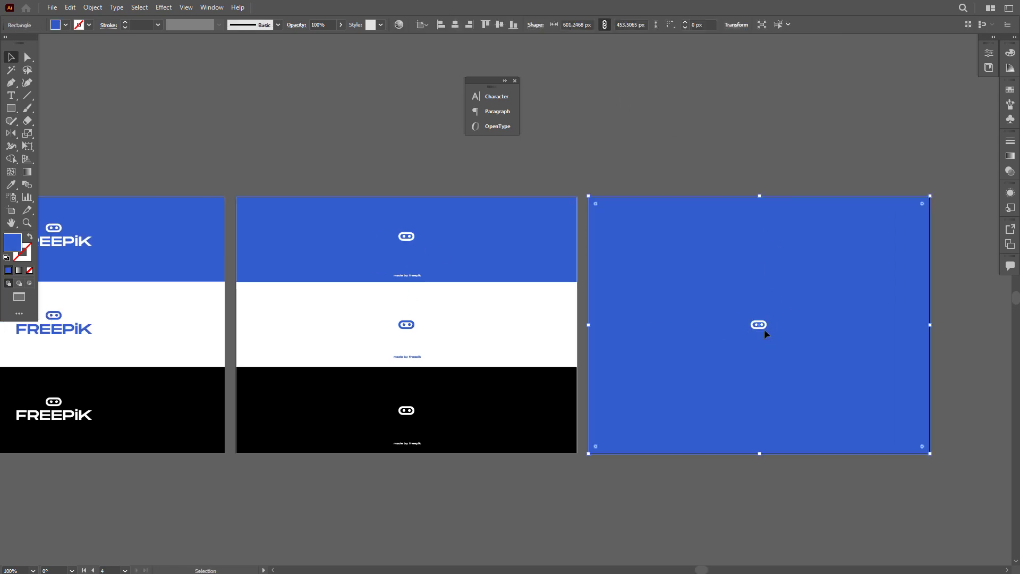
pyautogui.click(759, 325)
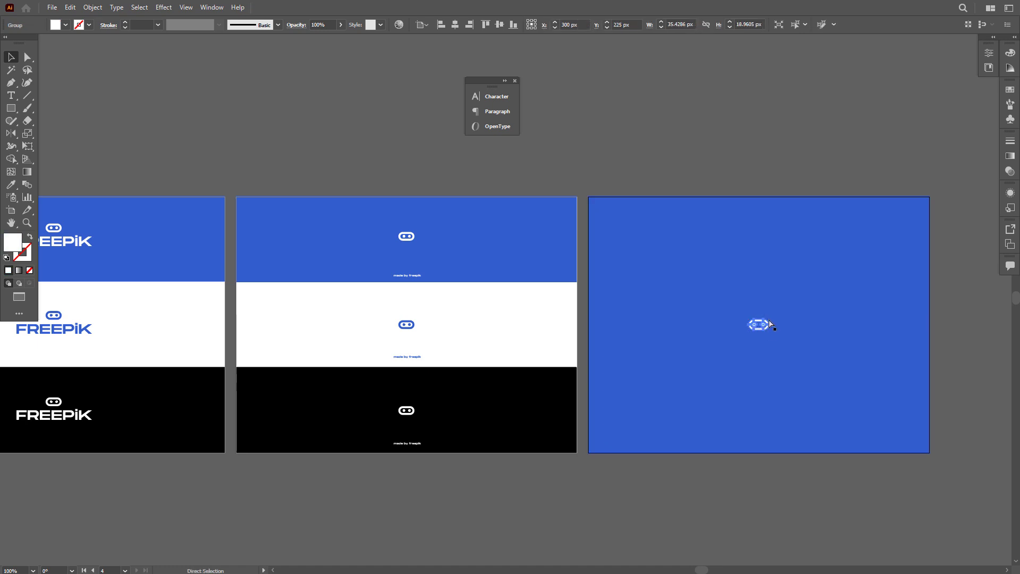
pyautogui.moveTo(769, 319); pyautogui.dragTo(999, 212)
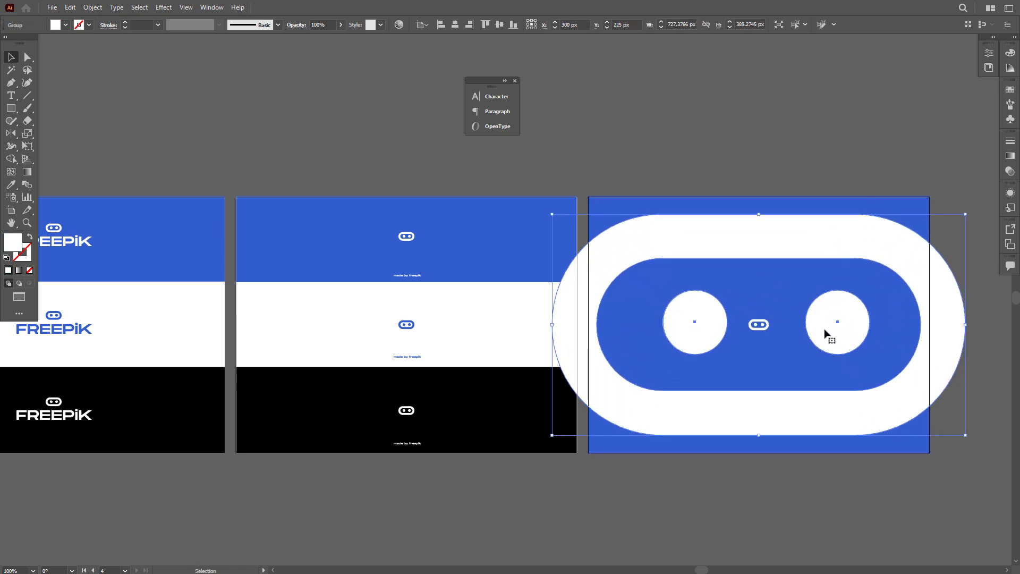
pyautogui.moveTo(827, 337); pyautogui.dragTo(594, 415)
pyautogui.moveTo(714, 396); pyautogui.dragTo(627, 417)
# Draw a rectangle over the part of the giant symbol inside the fourth artboard and use it as a clipping mask
pyautogui.press('m')
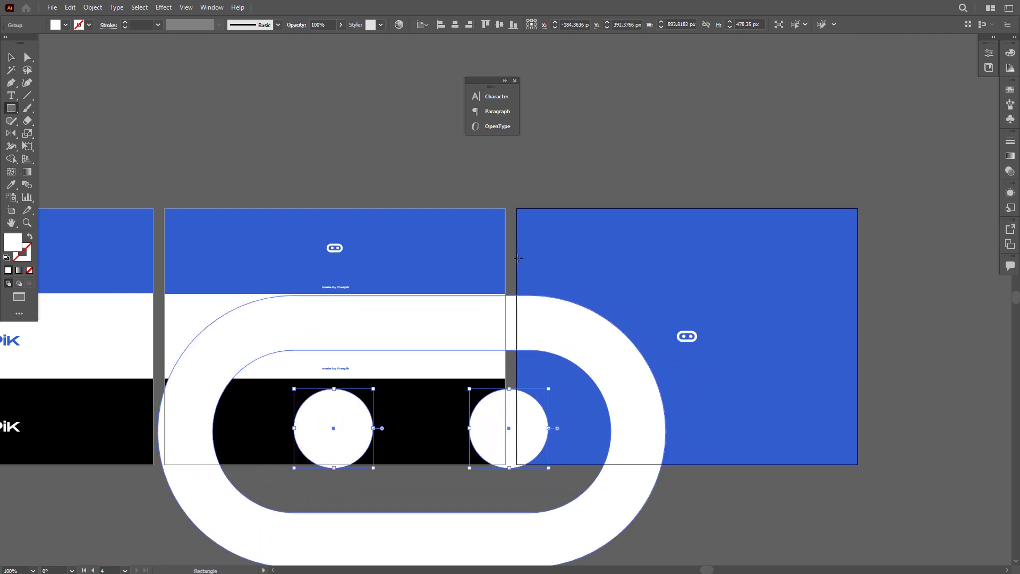
pyautogui.moveTo(517, 259); pyautogui.dragTo(714, 465)
pyautogui.press('v')
pyautogui.keyDown('shift'); pyautogui.click(644, 490); pyautogui.keyUp('shift')
pyautogui.rightClick(645, 490)
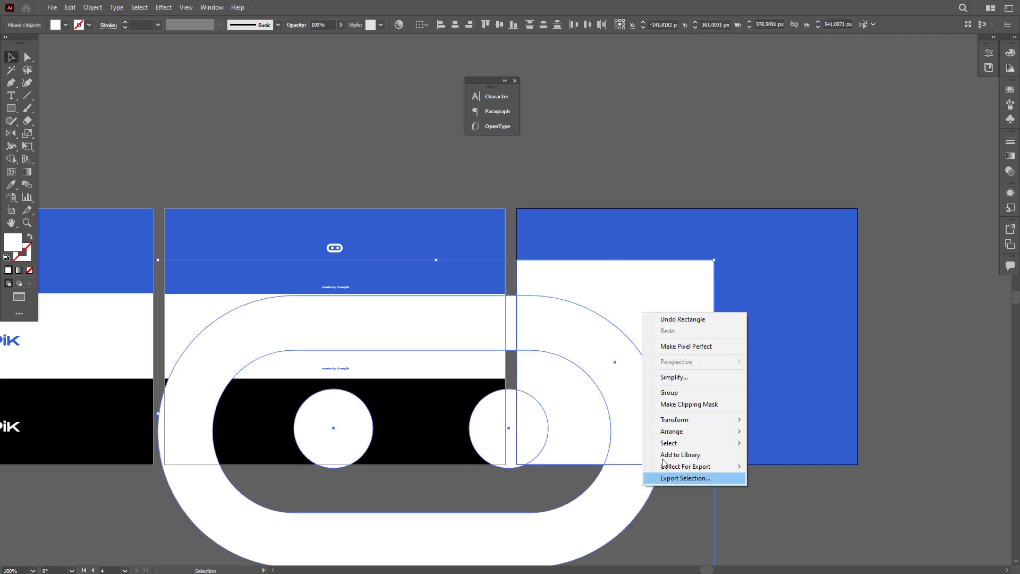
pyautogui.click(682, 405)
pyautogui.click(735, 471)
# Examine the finished wordmark, symbol and cropped-symbol artboards one after another
pyautogui.scroll(-3, 735, 470)
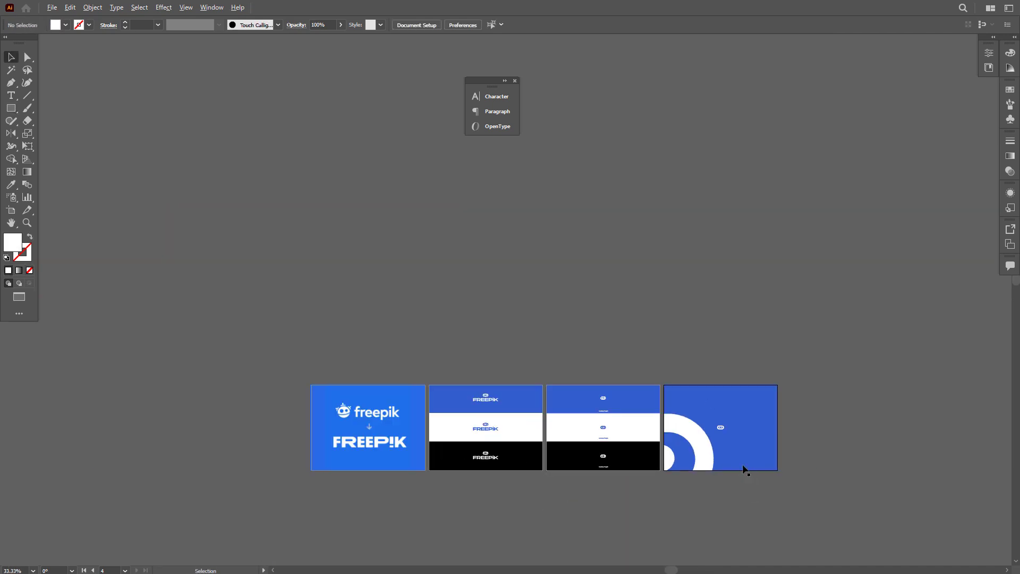
pyautogui.scroll(1, 627, 457)
pyautogui.scroll(1, 496, 415)
pyautogui.moveTo(314, 421); pyautogui.dragTo(470, 406)
pyautogui.scroll(1, 458, 402)
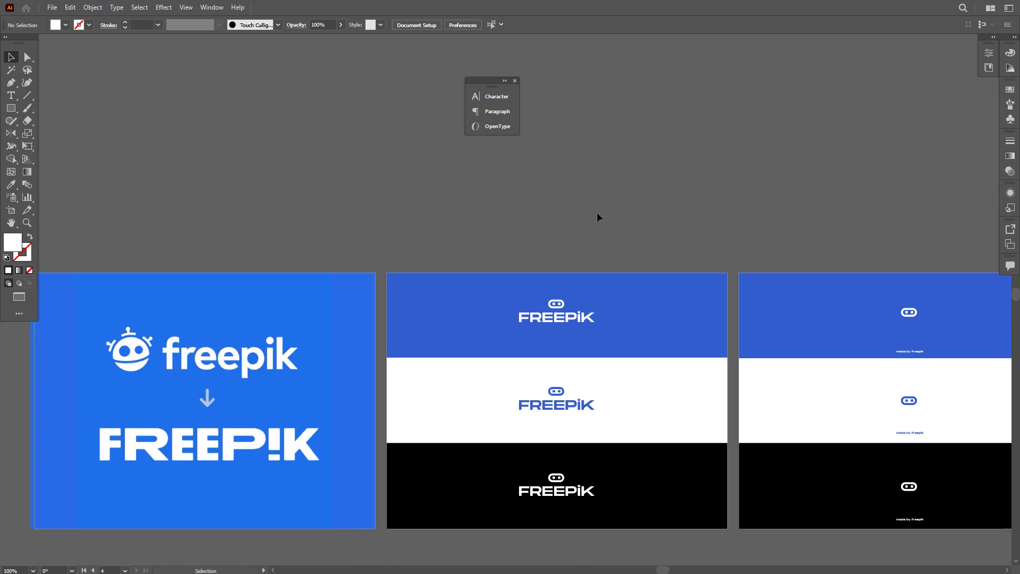
pyautogui.moveTo(599, 219); pyautogui.dragTo(285, 184)
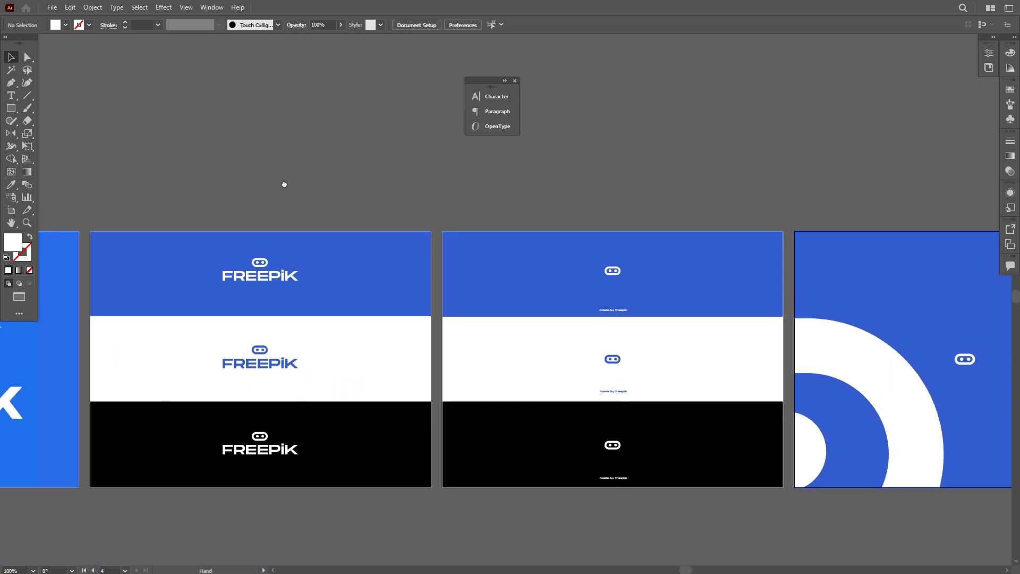
pyautogui.scroll(-1, 811, 255)
pyautogui.scroll(1, 812, 255)
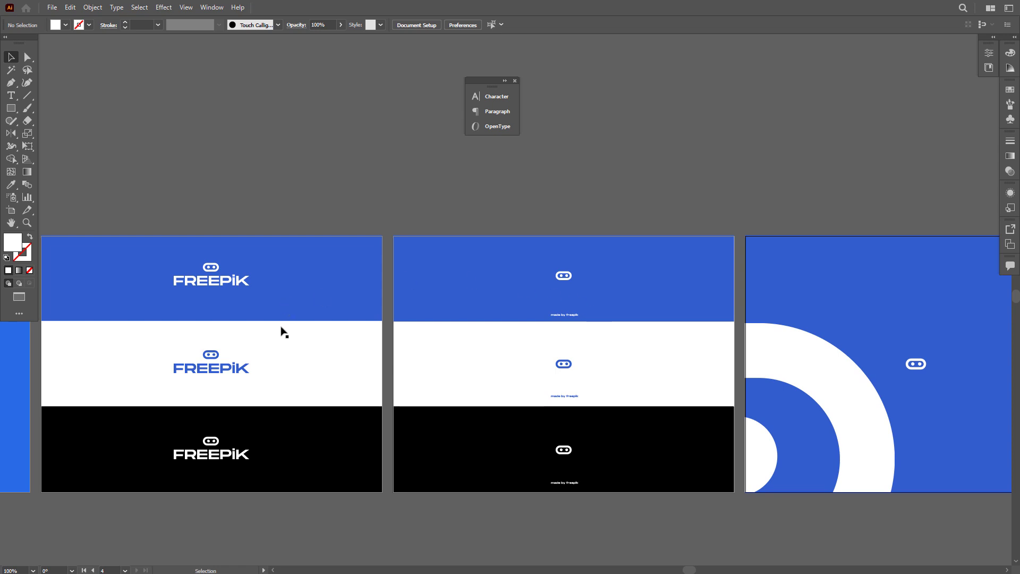
pyautogui.scroll(1, 283, 332)
pyautogui.scroll(-1, 408, 397)
pyautogui.scroll(1, 393, 308)
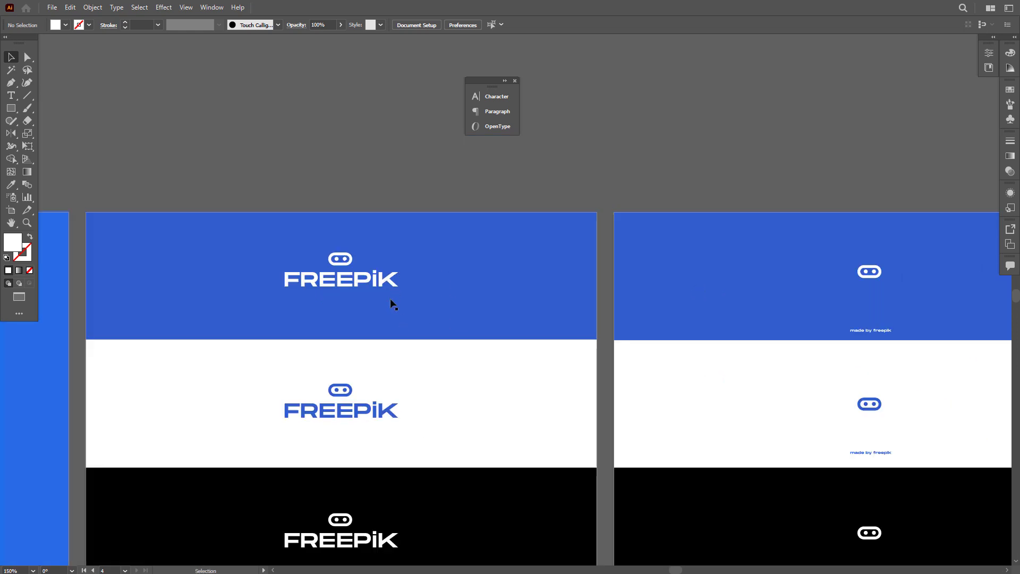
pyautogui.scroll(-1, 372, 273)
pyautogui.hscroll(4, 324, 364)
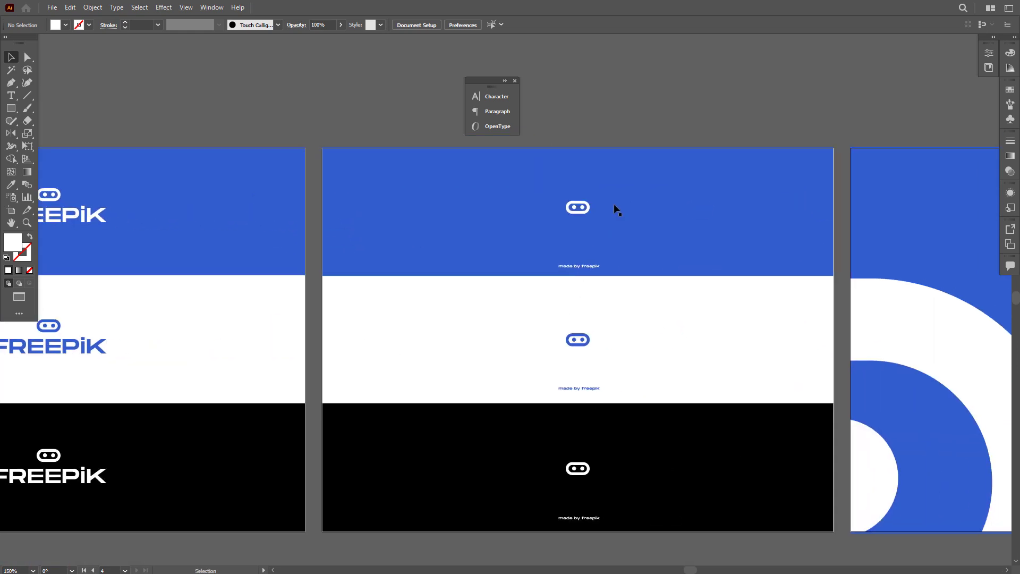
pyautogui.hscroll(8, 820, 317)
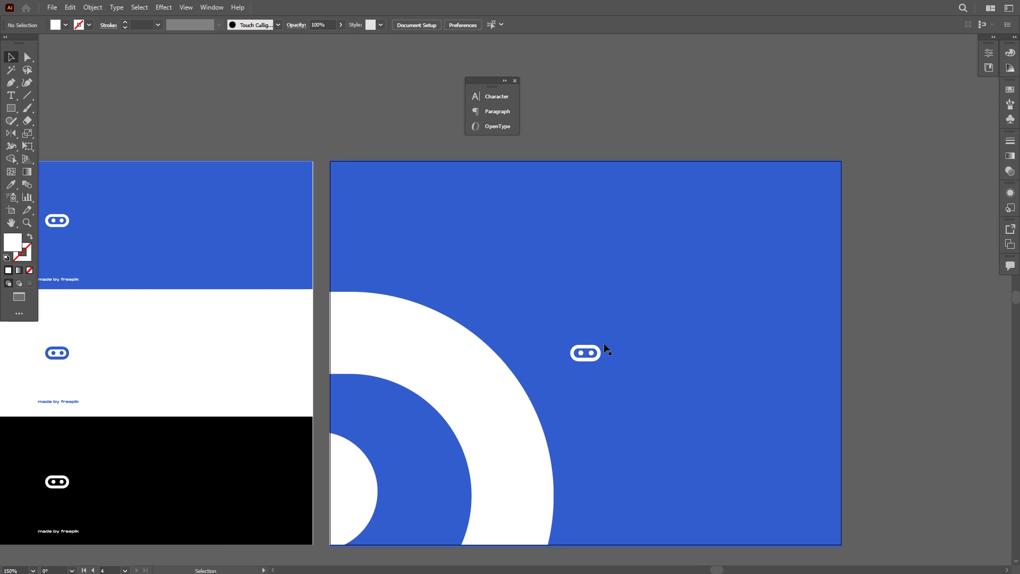
# Compare the new logo variants with the original Freepik logos on the first artboard
pyautogui.click(474, 415)
pyautogui.scroll(-2, 474, 415)
pyautogui.hscroll(-6, 440, 369)
pyautogui.scroll(3, 425, 384)
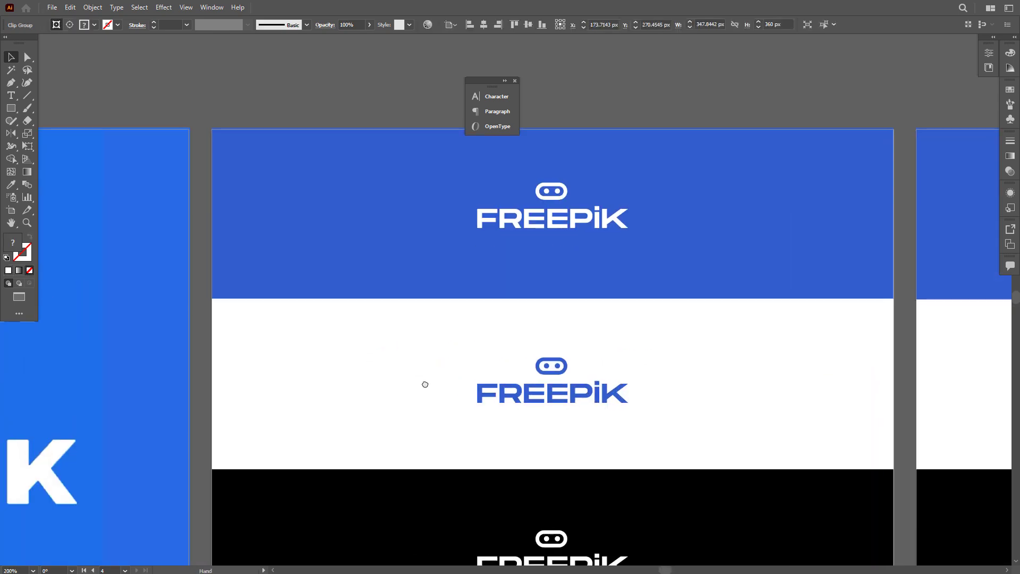
pyautogui.scroll(-2, 425, 385)
pyautogui.scroll(1, 398, 341)
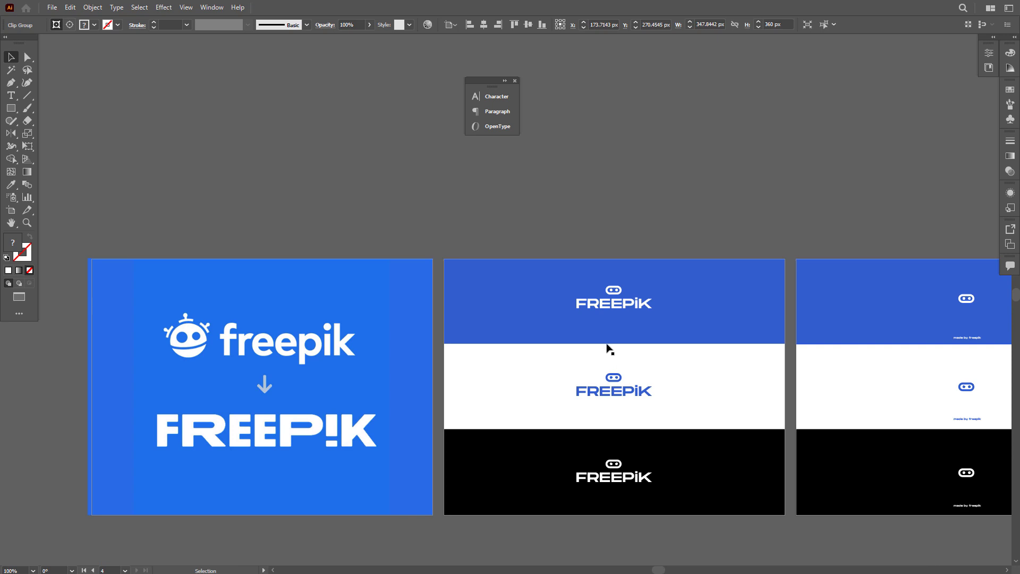
pyautogui.click(350, 181)
pyautogui.scroll(1, 479, 292)
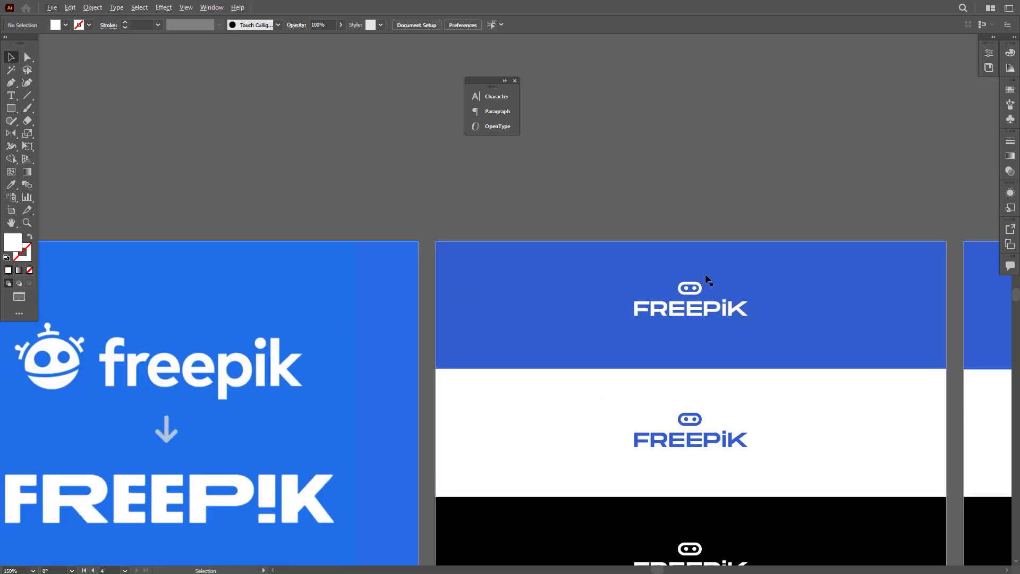
pyautogui.scroll(-1, 668, 317)
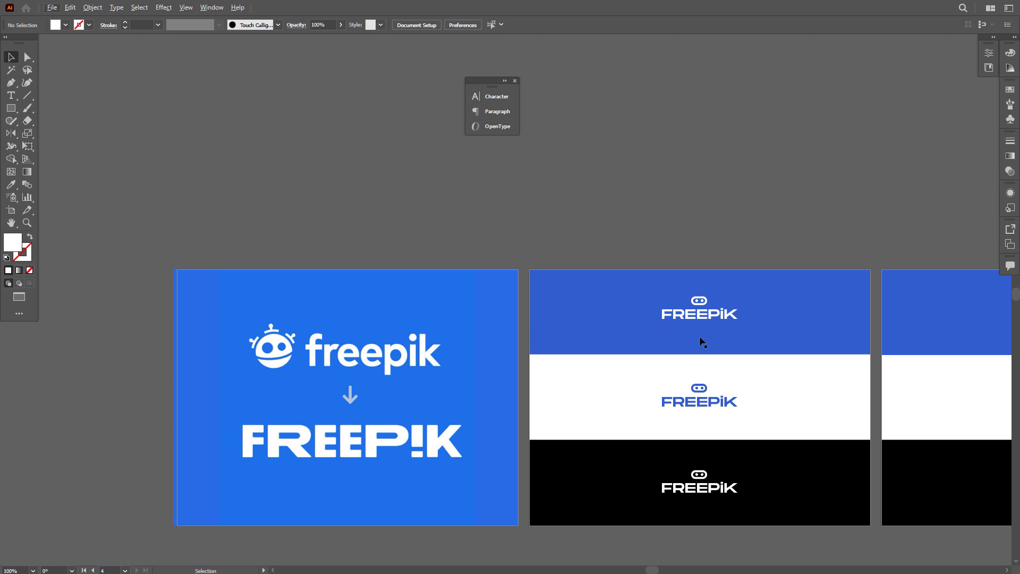
pyautogui.scroll(1, 317, 401)
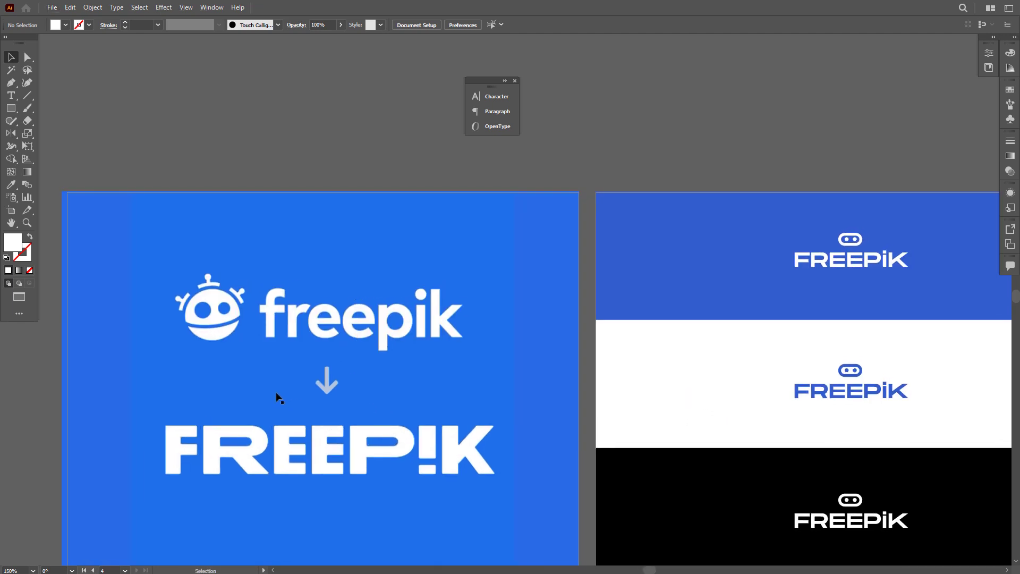
pyautogui.scroll(-2, 401, 391)
pyautogui.click(448, 403)
pyautogui.scroll(2, 292, 404)
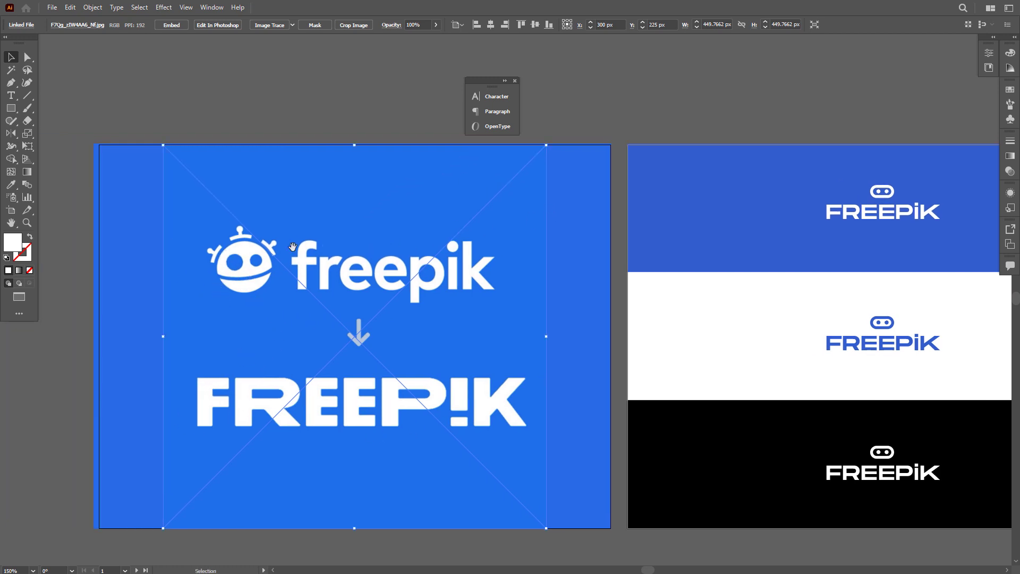
# Compare the original Freepik logos on the first artboard with the new wordmark and symbol variants beside them
pyautogui.moveTo(293, 247); pyautogui.dragTo(288, 270)
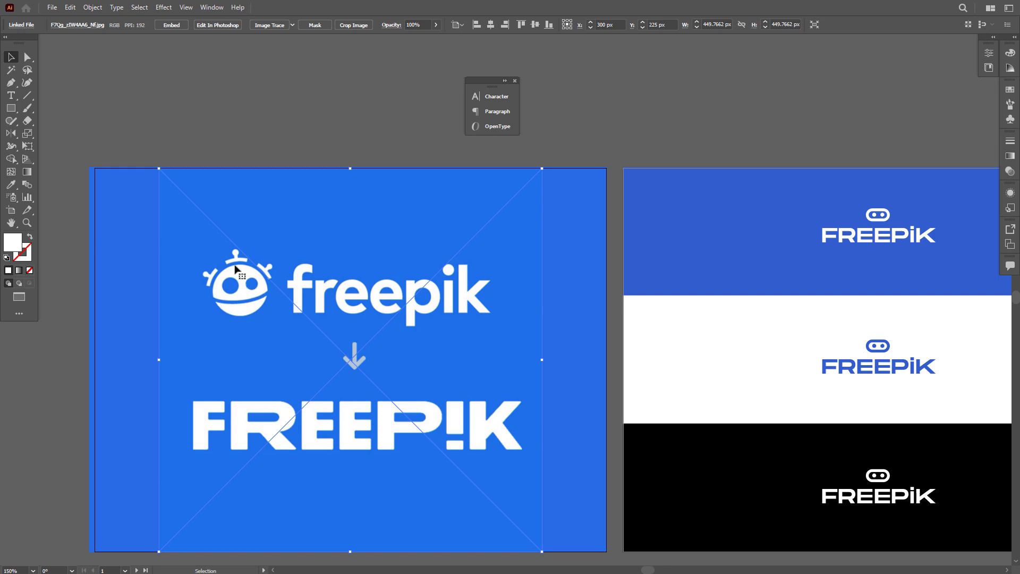
pyautogui.moveTo(396, 339); pyautogui.dragTo(405, 324)
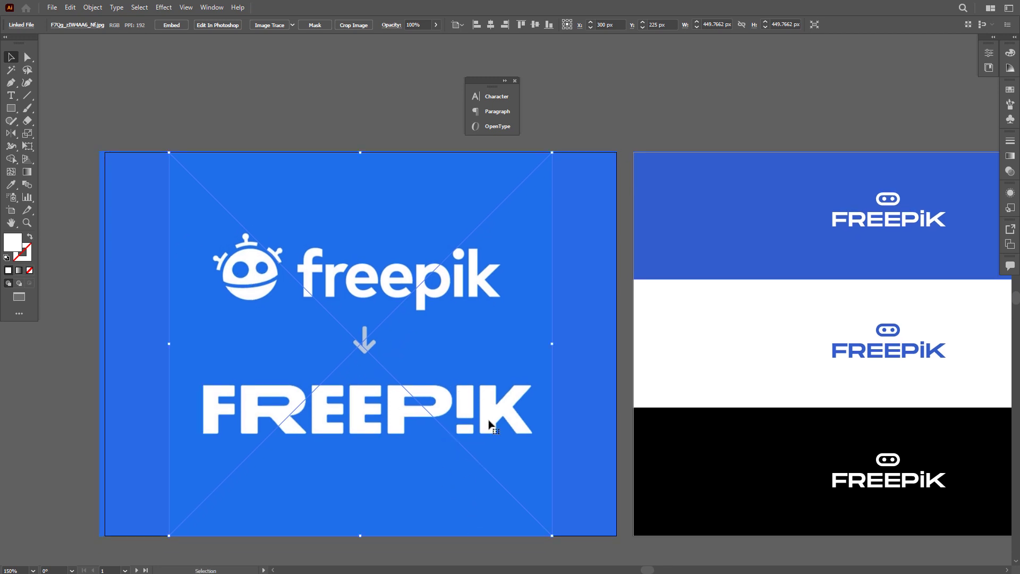
pyautogui.scroll(-1, 478, 425)
pyautogui.scroll(1, 345, 179)
pyautogui.click(366, 192)
pyautogui.moveTo(391, 396); pyautogui.dragTo(346, 326)
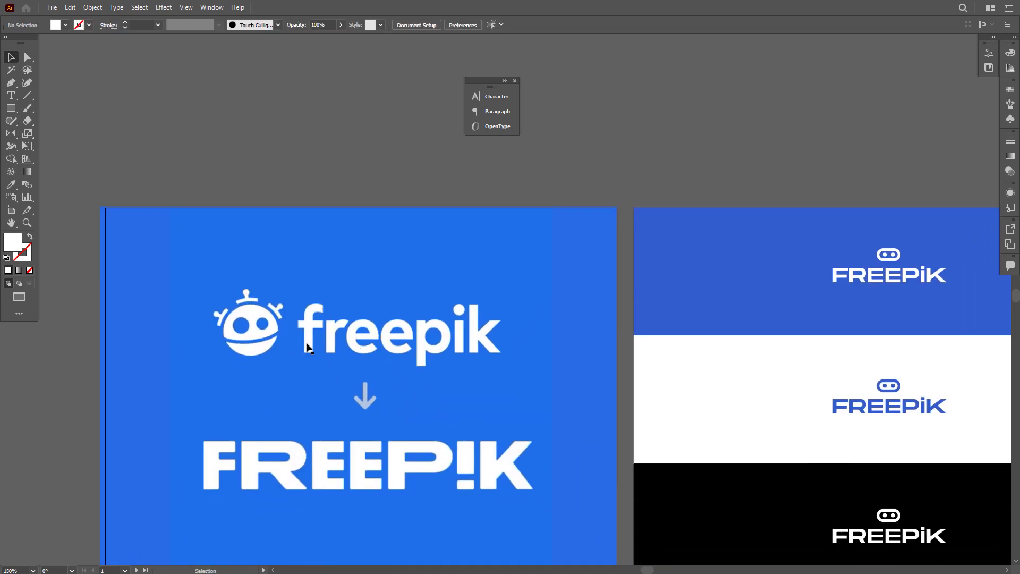
pyautogui.scroll(-1, 494, 372)
pyautogui.moveTo(796, 422); pyautogui.dragTo(474, 387)
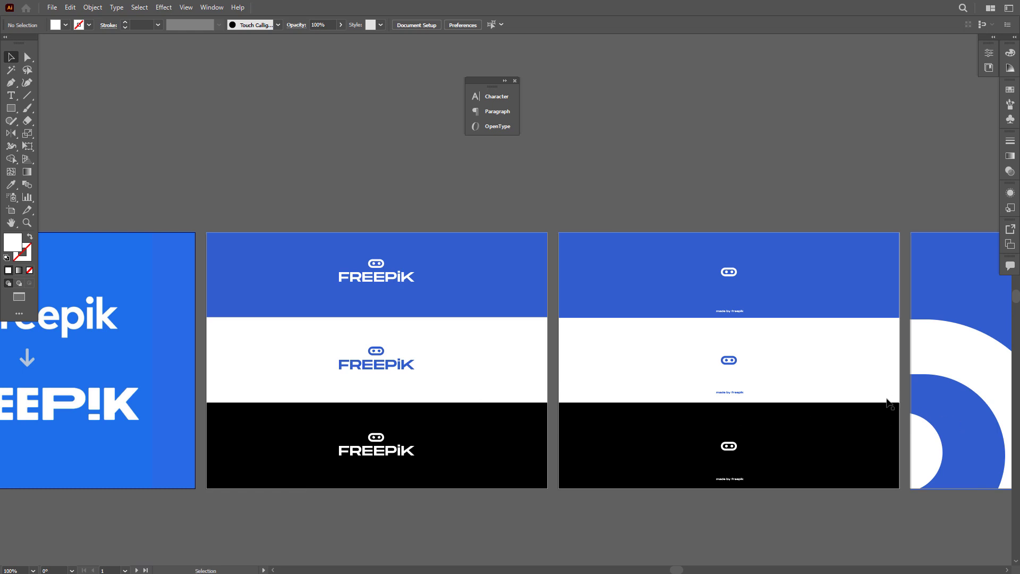
pyautogui.hscroll(2, 418, 188)
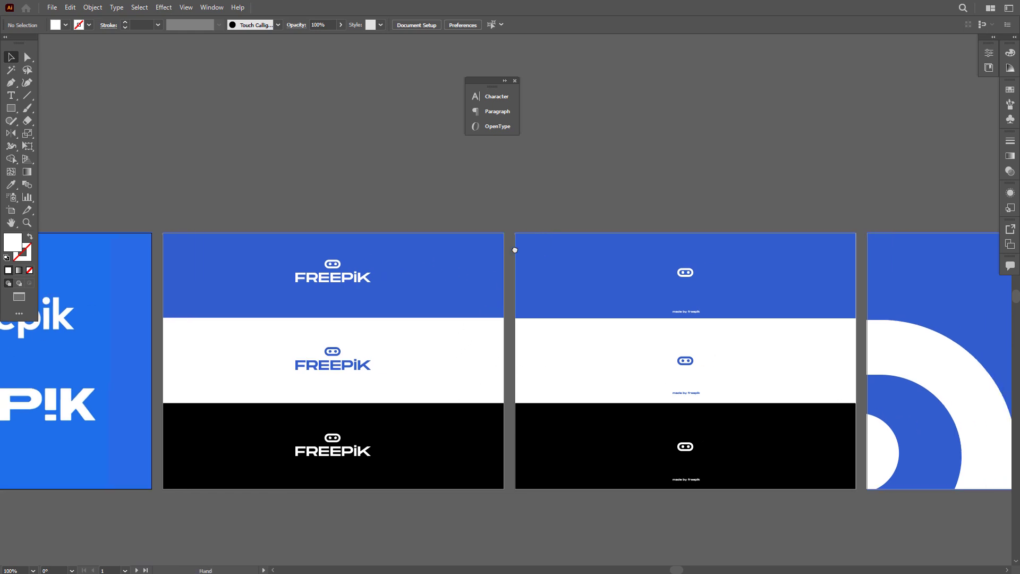
# Lock the blue background rectangle on the second artboard and move its white symbol-and-wordmark logo slightly down to about Y 80 px
pyautogui.click(390, 282)
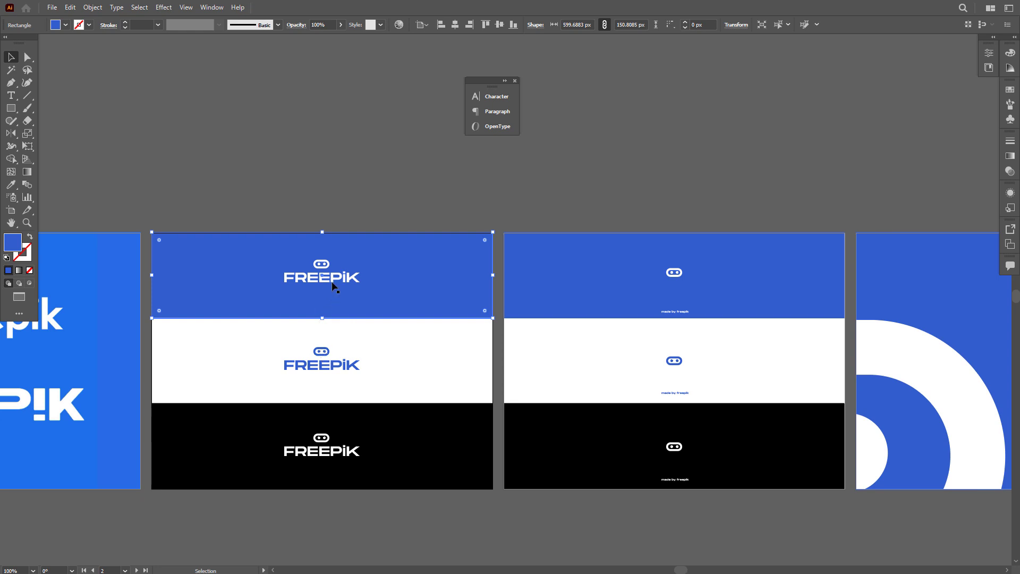
pyautogui.moveTo(361, 337); pyautogui.dragTo(380, 340)
pyautogui.scroll(2, 352, 303)
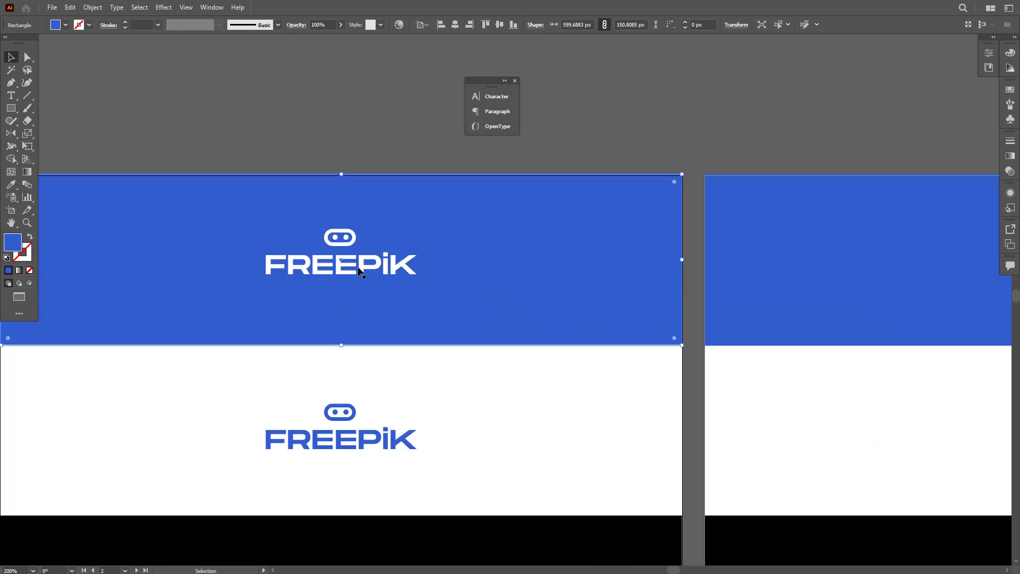
pyautogui.keyDown('ctrl'); pyautogui.click(362, 274); pyautogui.keyUp('ctrl')
pyautogui.click(365, 224)
pyautogui.hotkey('ctrl', '2')
pyautogui.moveTo(270, 201); pyautogui.dragTo(394, 264)
pyautogui.moveTo(364, 273); pyautogui.dragTo(365, 283)
pyautogui.scroll(-2, 368, 274)
pyautogui.moveTo(511, 300); pyautogui.dragTo(336, 297)
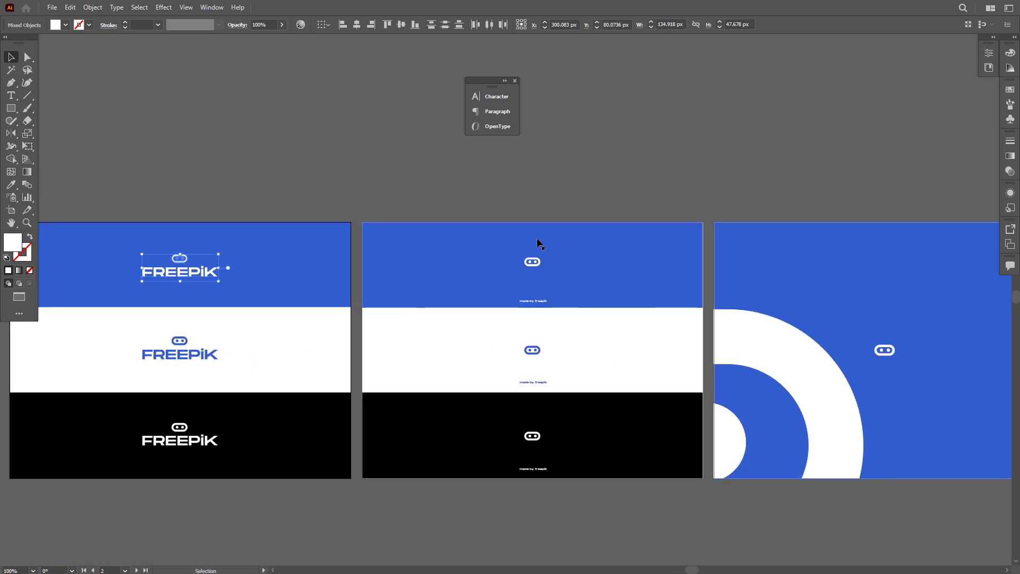
pyautogui.click(375, 210)
# Review the adjusted logo artboard alongside the original logos, the tagline variants and the cropped-symbol graphic
pyautogui.moveTo(374, 209); pyautogui.dragTo(381, 197)
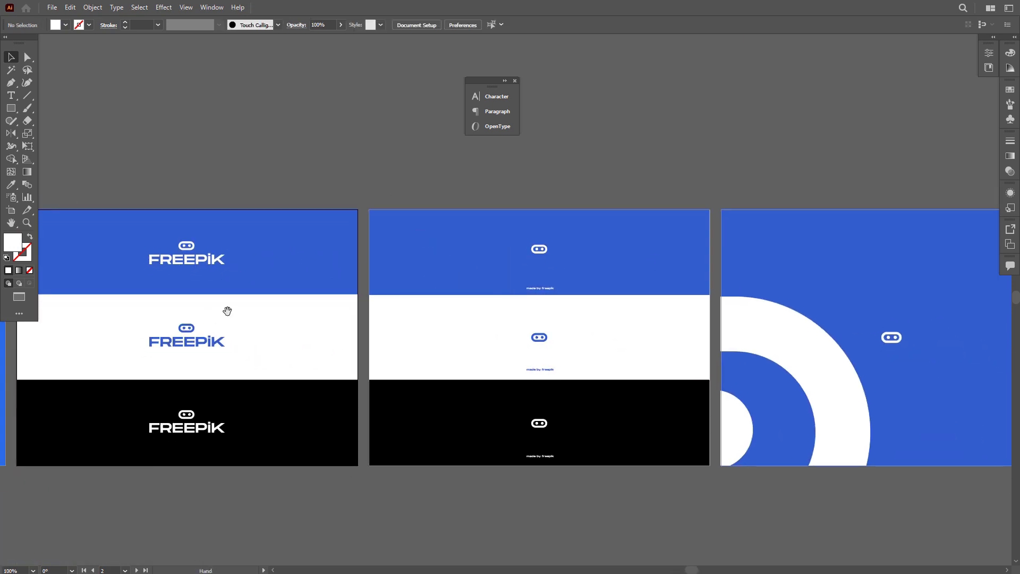
pyautogui.hscroll(-5, 229, 309)
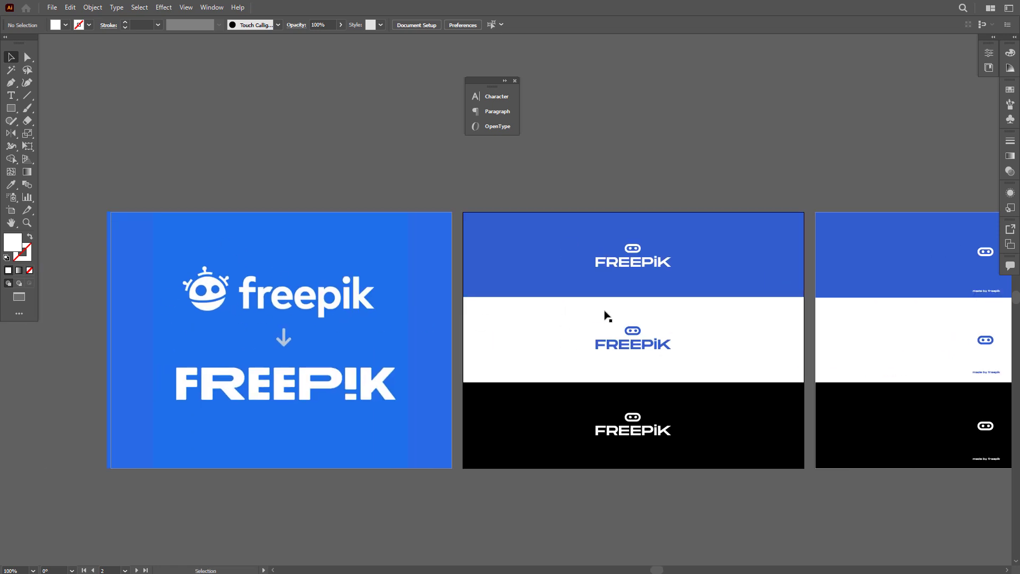
pyautogui.moveTo(645, 289); pyautogui.dragTo(624, 301)
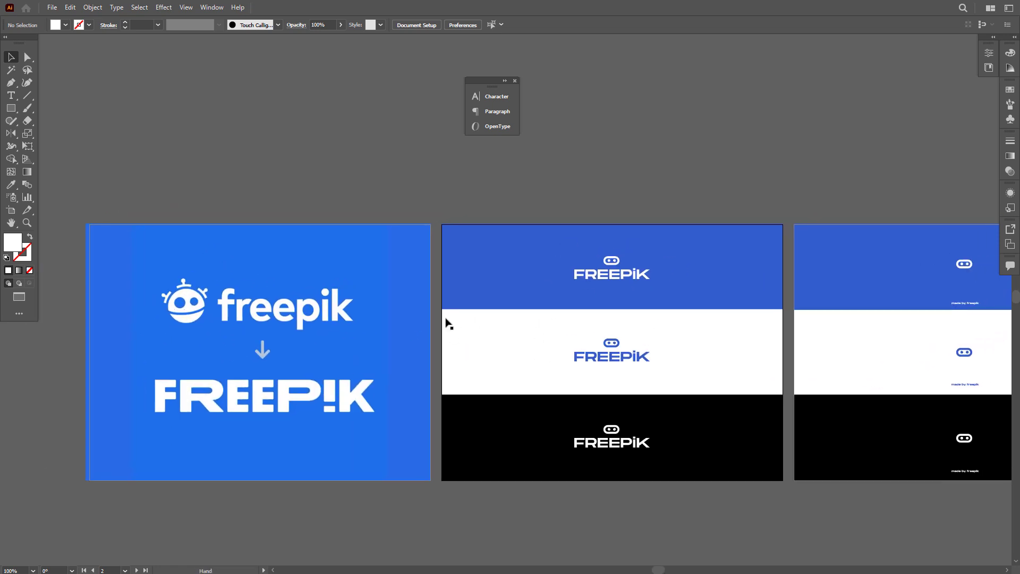
pyautogui.moveTo(790, 376); pyautogui.dragTo(404, 387)
pyautogui.moveTo(658, 388)
pyautogui.mouseDown()
pyautogui.moveTo(642, 393)
pyautogui.moveTo(642, 379)
pyautogui.mouseUp()
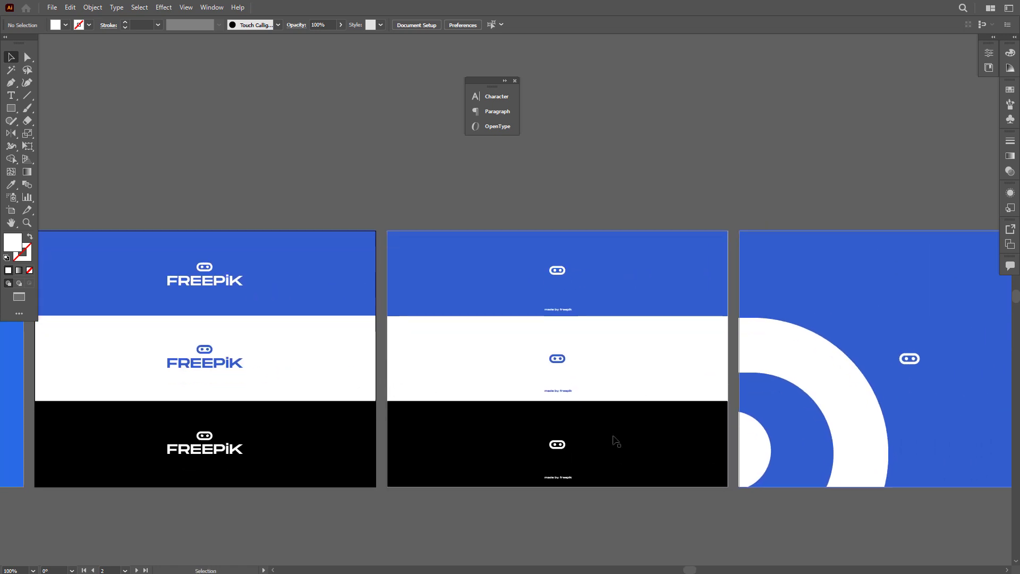
pyautogui.moveTo(615, 440); pyautogui.dragTo(644, 461)
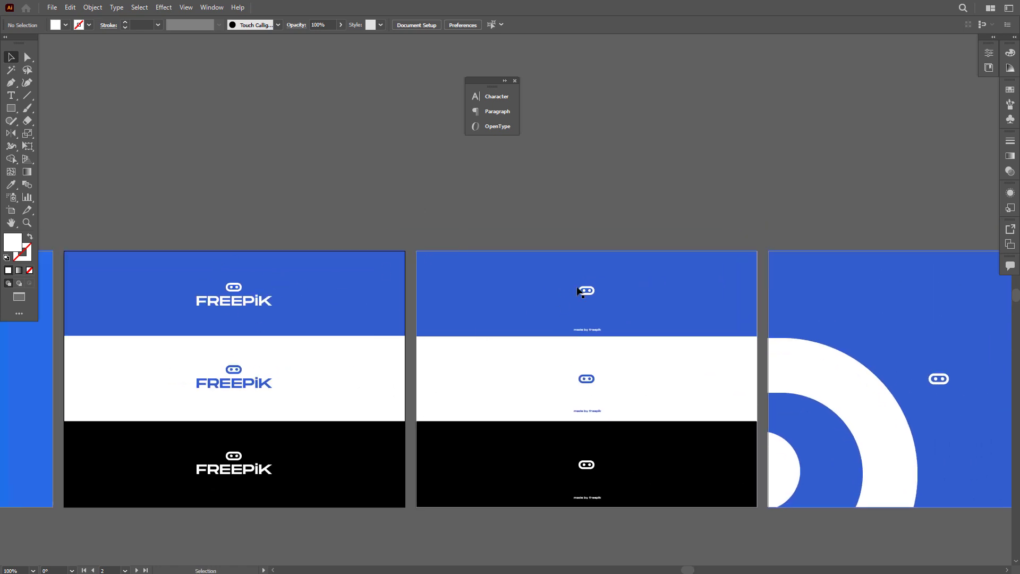